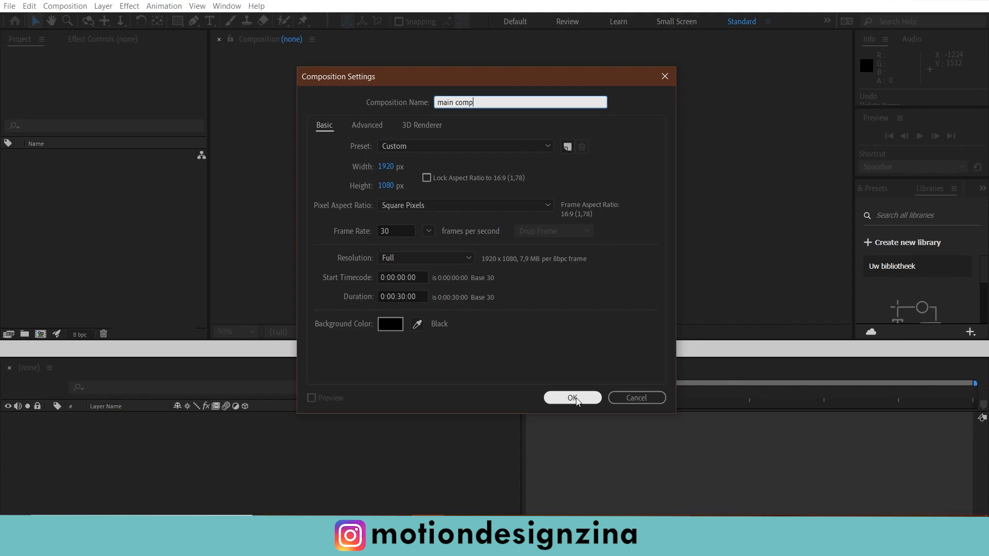
- Create the 1920 x 1080 composition "main comp" and import Nasa-Logo-Animation-Tutorial.ai as Composition - Retain Layer Sizes
left_click(572, 397)
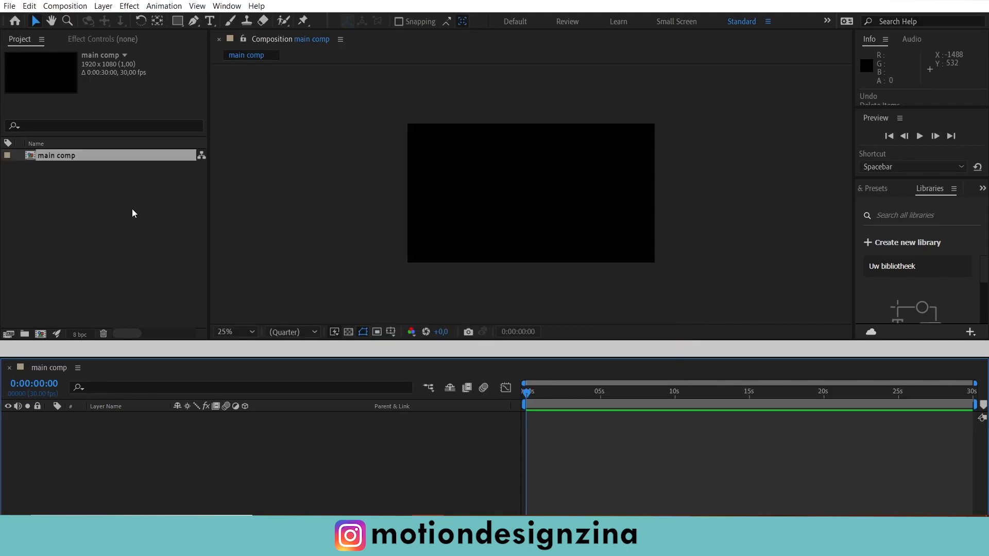
double_click(76, 198)
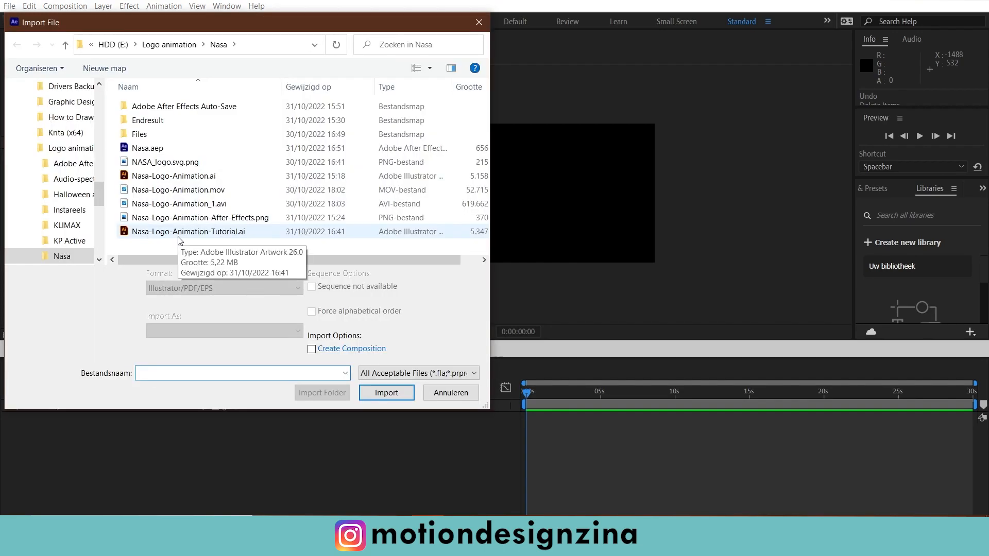
left_click(178, 236)
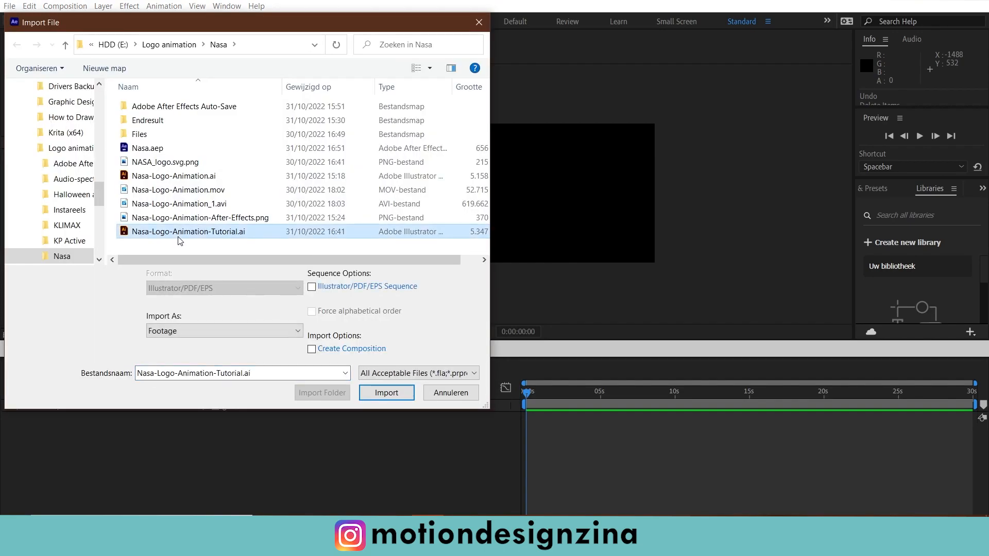
left_click(244, 332)
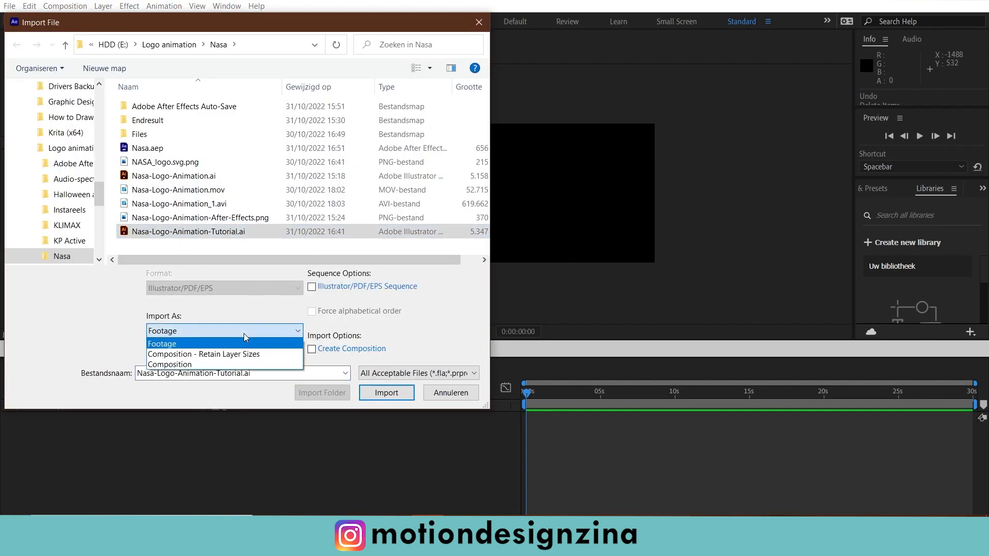
left_click(202, 355)
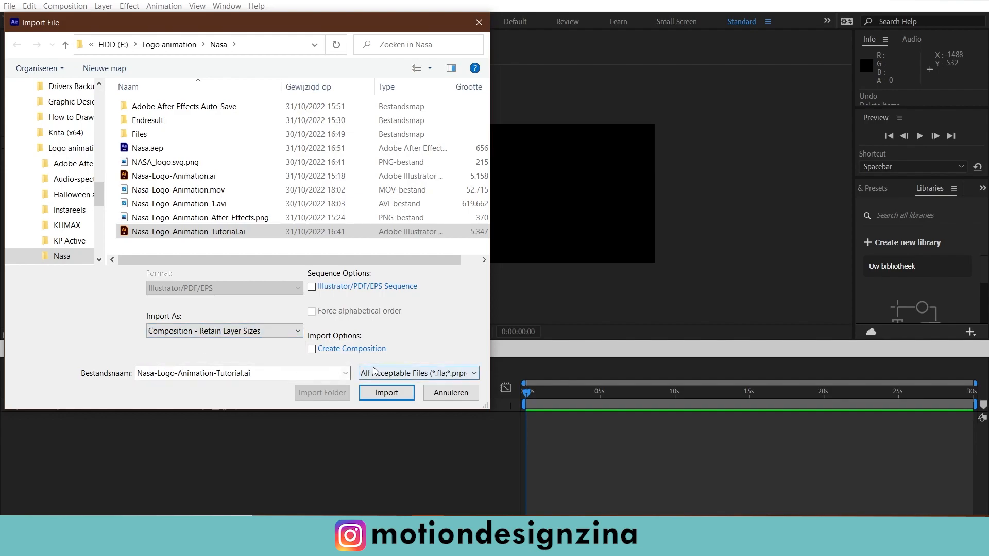
left_click(395, 391)
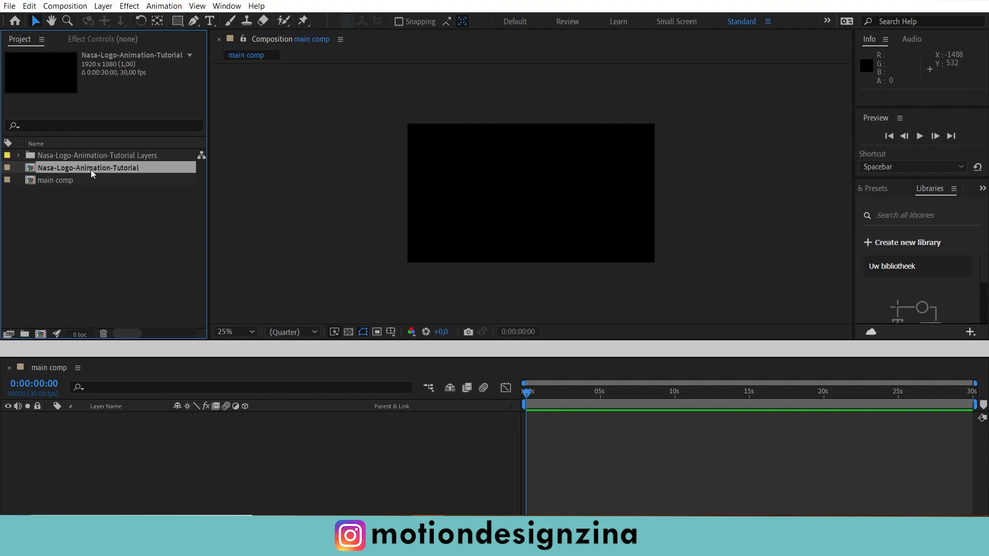
- Add the imported Nasa-Logo-Animation-Tutorial composition as a layer in main comp and check the layers inside it
left_click_drag(112, 169, 166, 448)
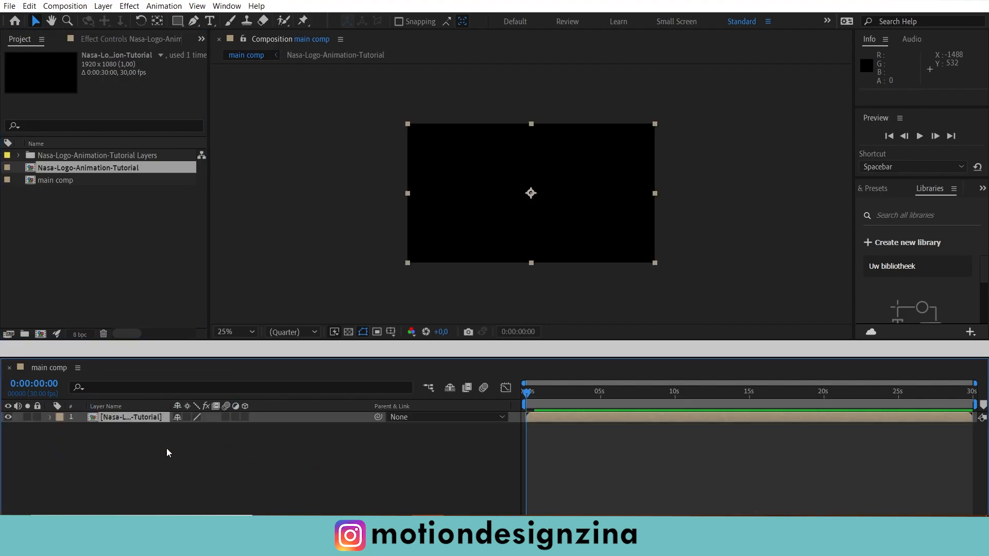
double_click(142, 418)
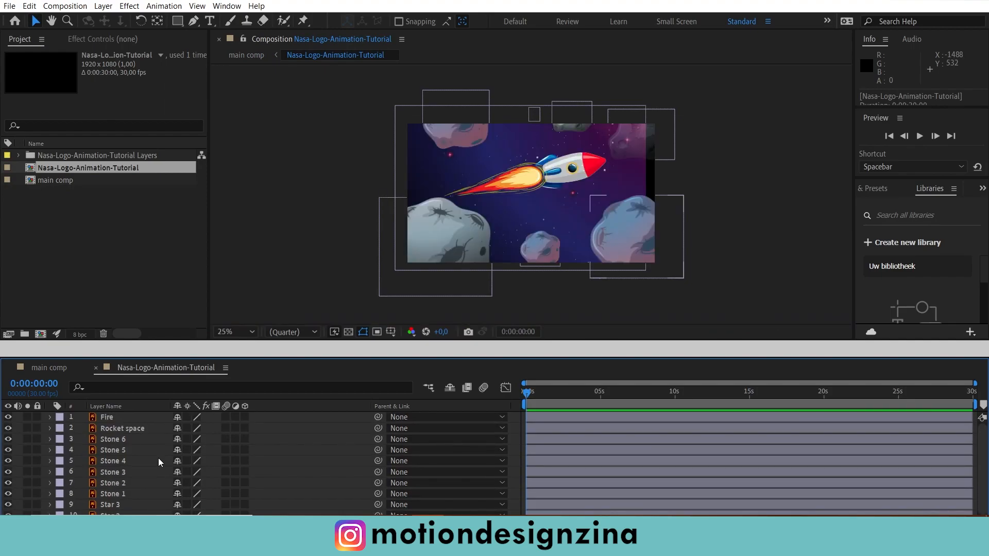
left_click(43, 367)
- Scale the nested Nasa-Logo-Animation-Tutorial layer in main comp to 106% and set its position to 997, 540
key("s")
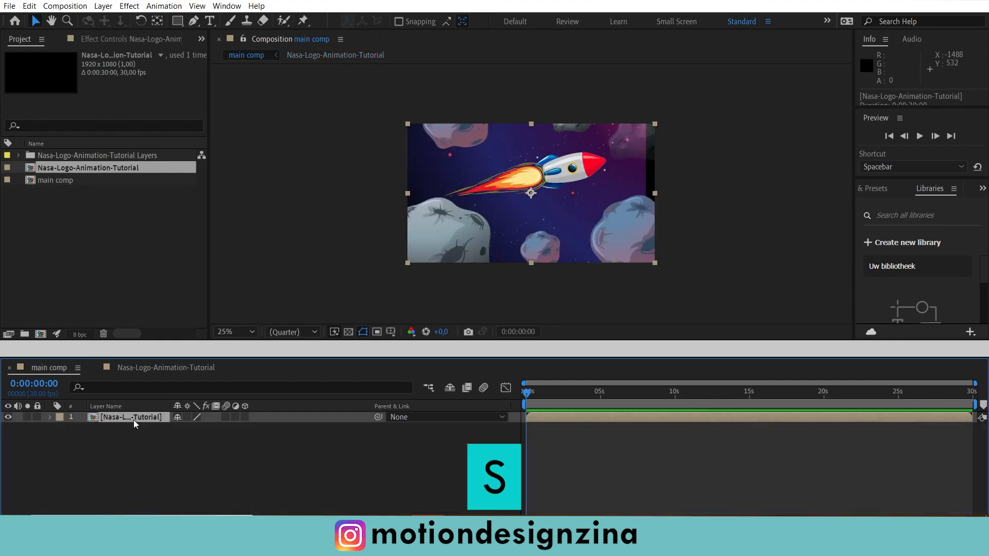
left_click_drag(212, 428, 214, 428)
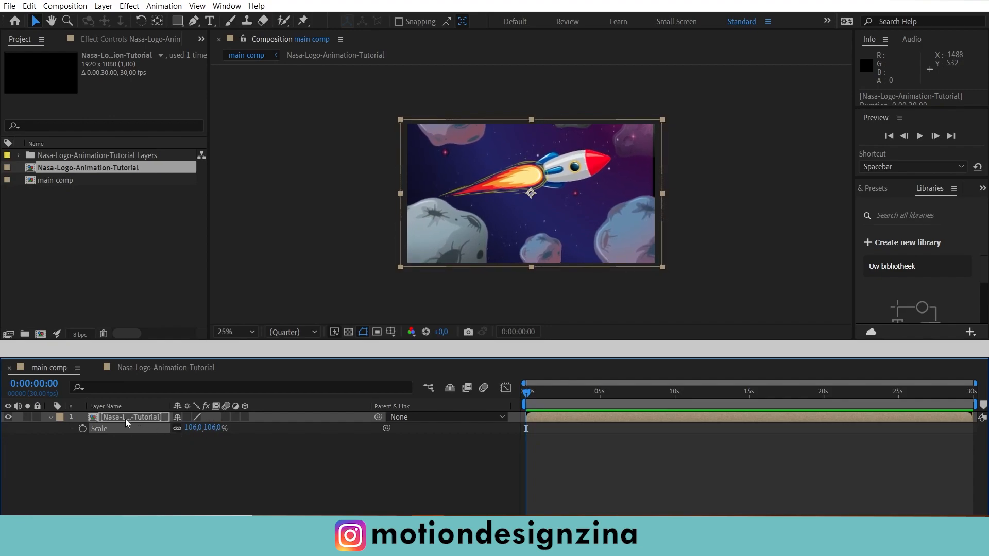
key("p")
left_click_drag(189, 428, 208, 427)
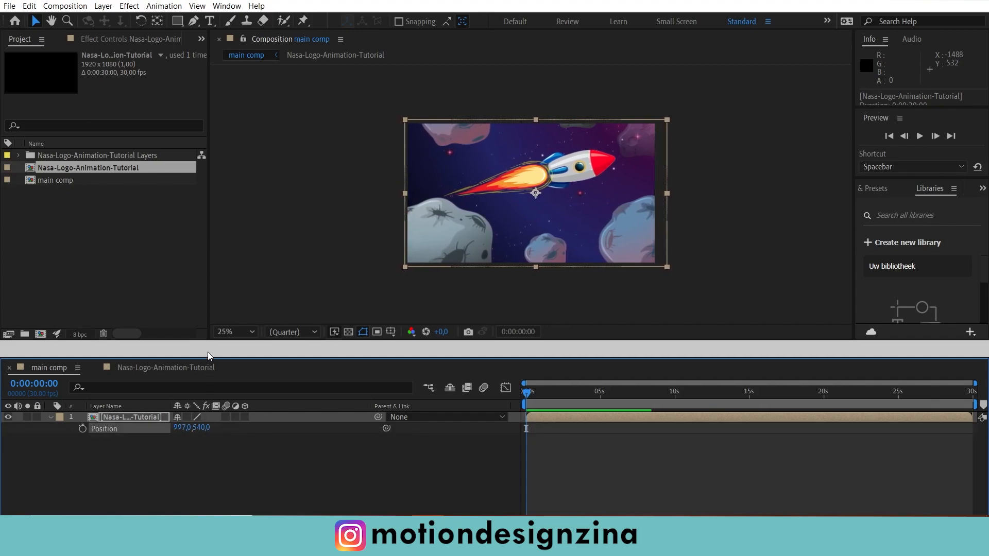
left_click(51, 418)
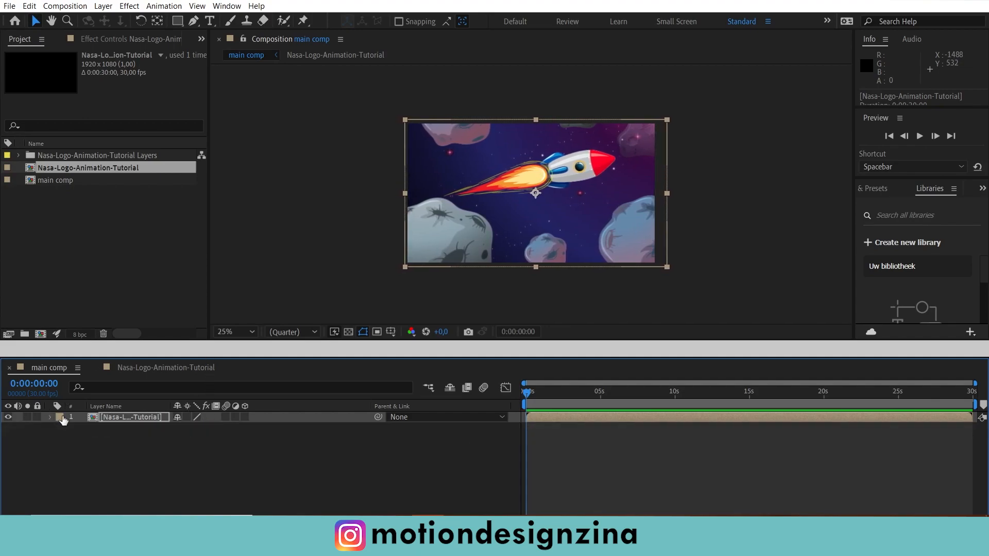
left_click(128, 430)
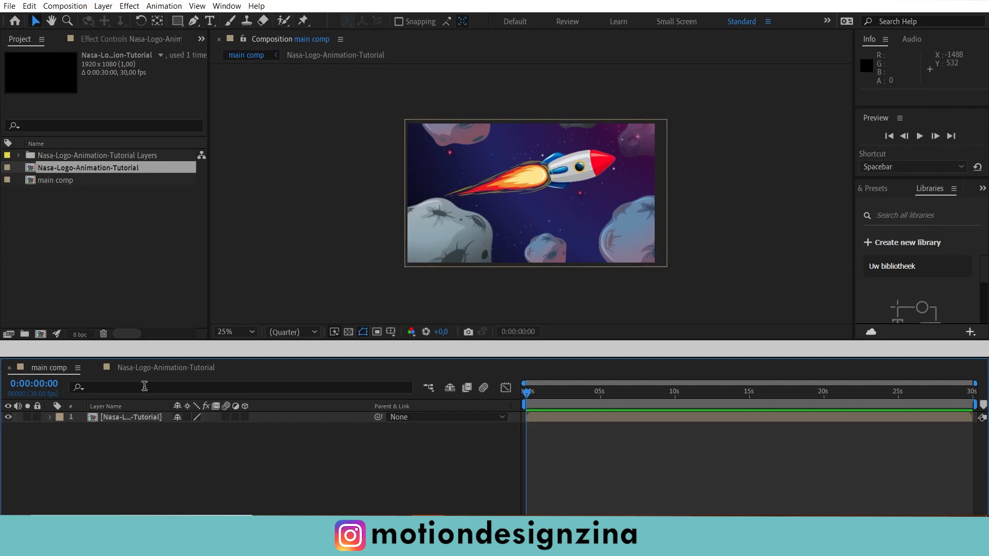
- Apply the Wave Warp effect to the Fire layer inside the Nasa-Logo-Animation-Tutorial composition
left_click(164, 368)
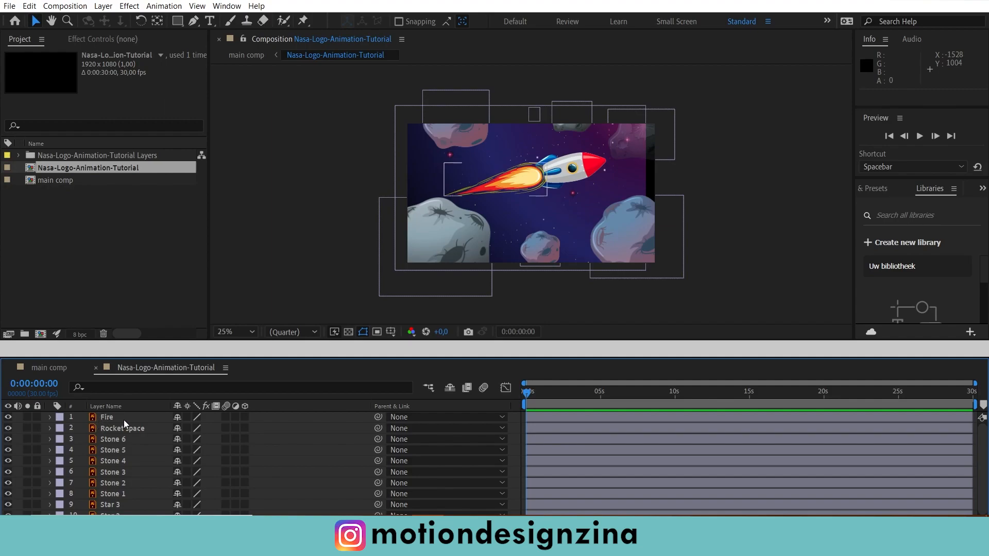
left_click(108, 417)
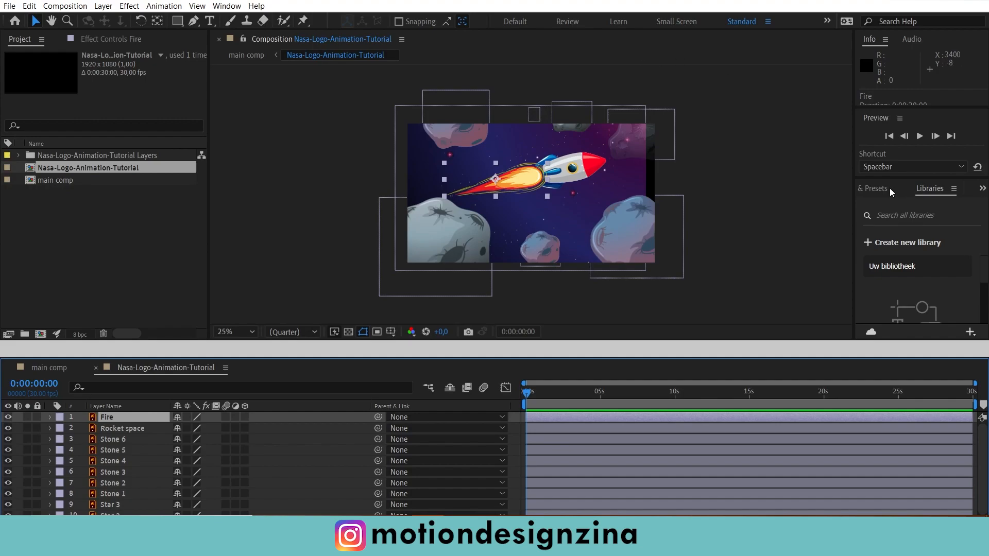
left_click(877, 188)
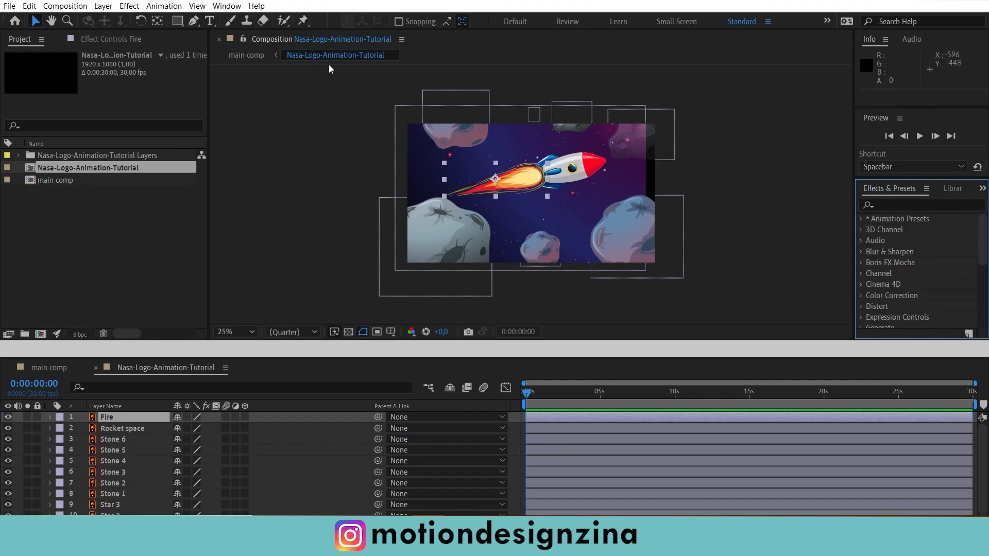
left_click(230, 4)
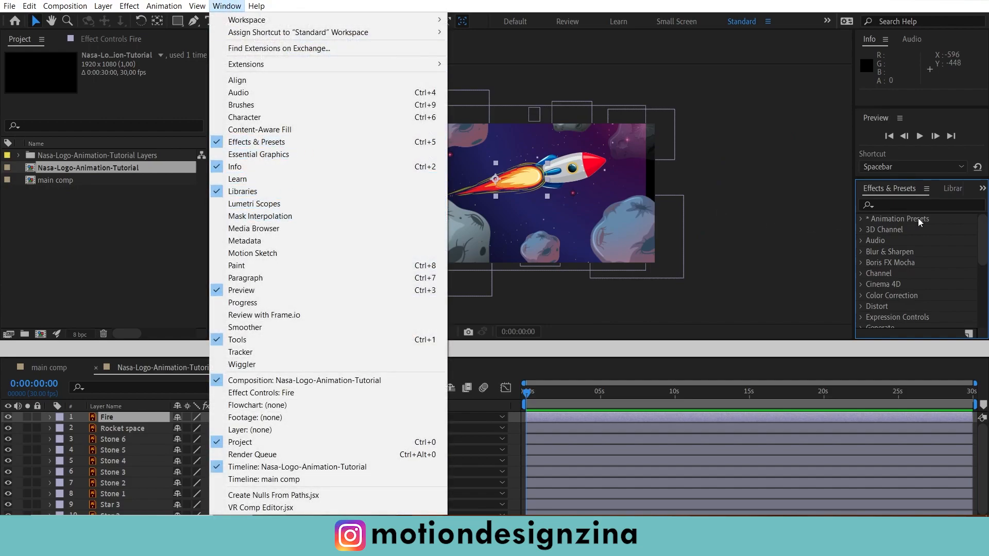
left_click(922, 205)
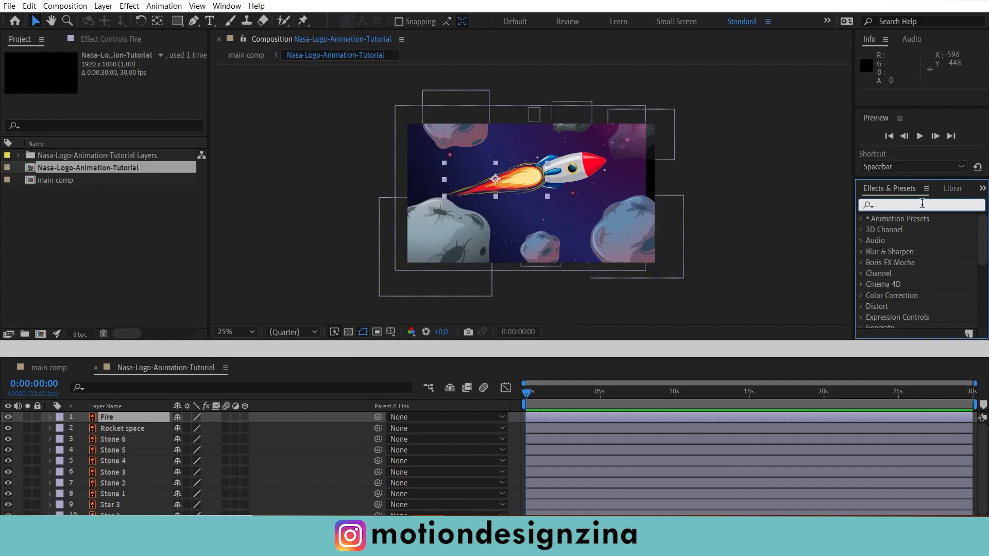
type("w")
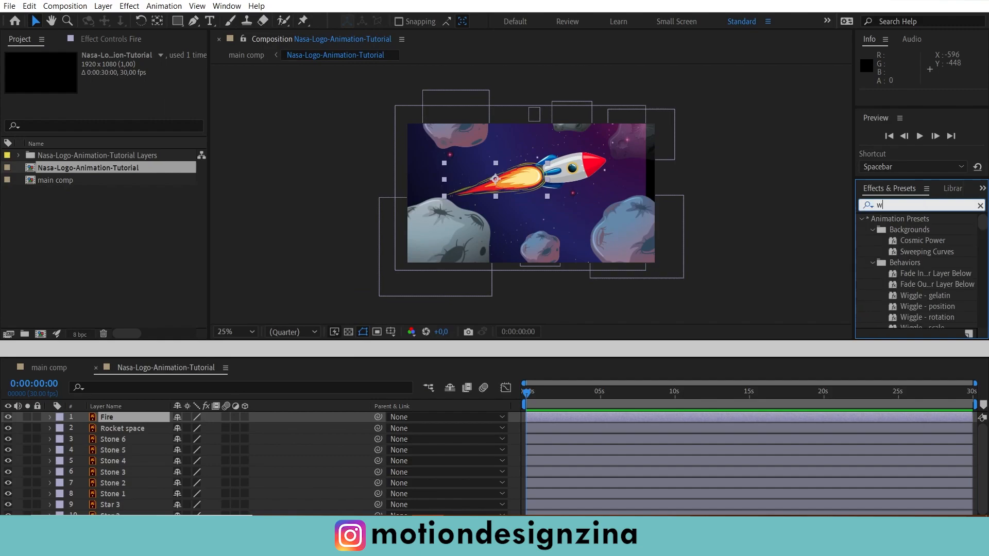
type("ave w")
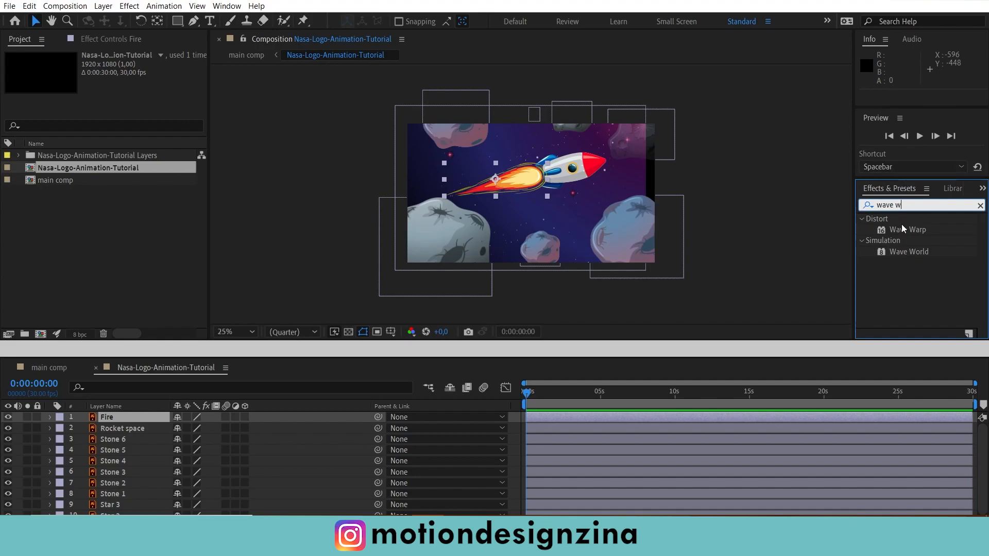
left_click_drag(901, 230, 119, 417)
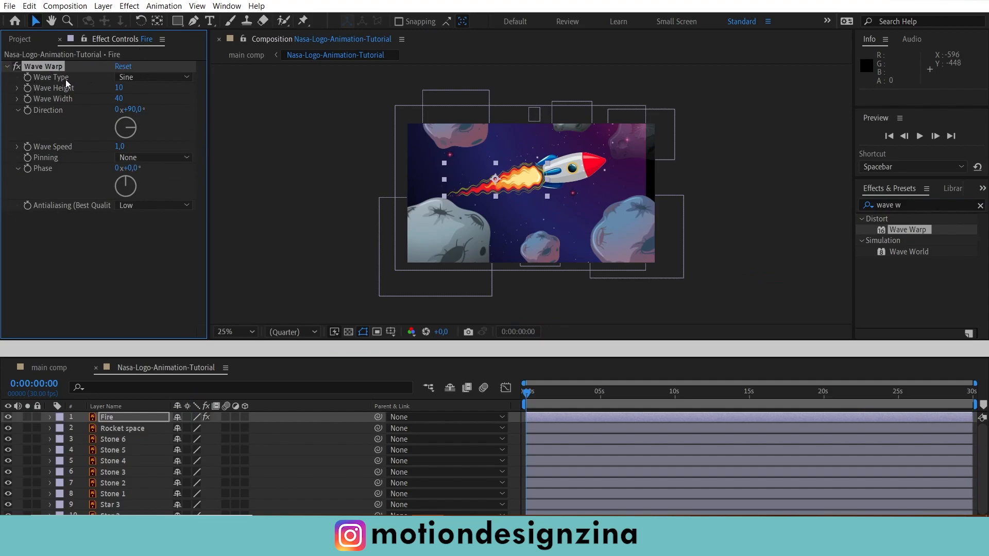
- Set the Fire layer's Wave Warp to wave height 1, wave width 13, direction 65° and pinning Bottom Edge
left_click(119, 87)
type("1")
key("Return")
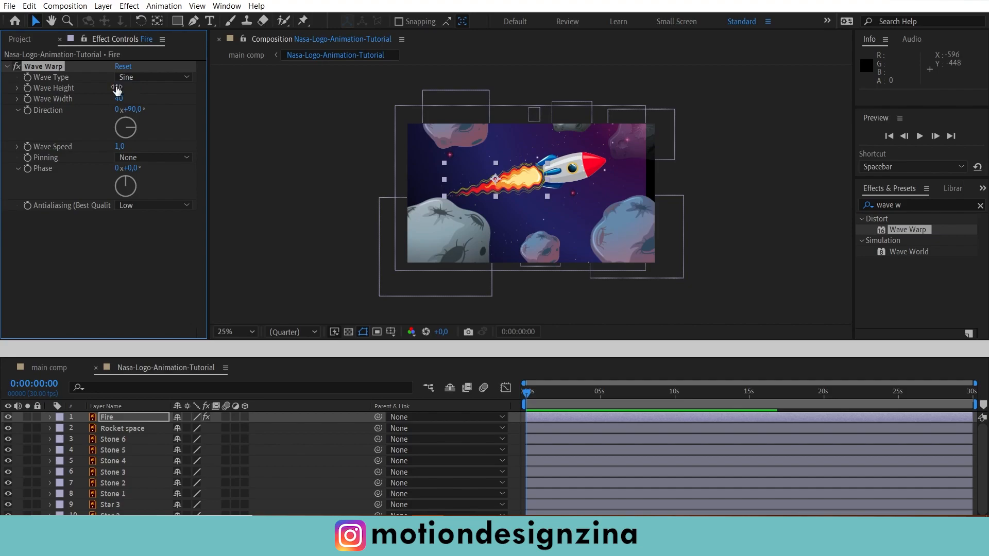
left_click(118, 99)
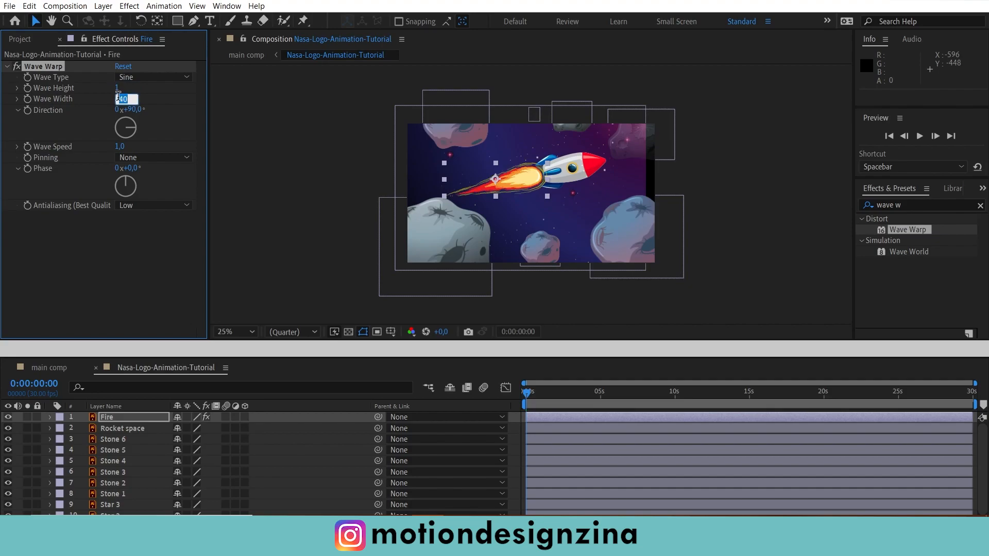
type("13")
left_click(135, 110)
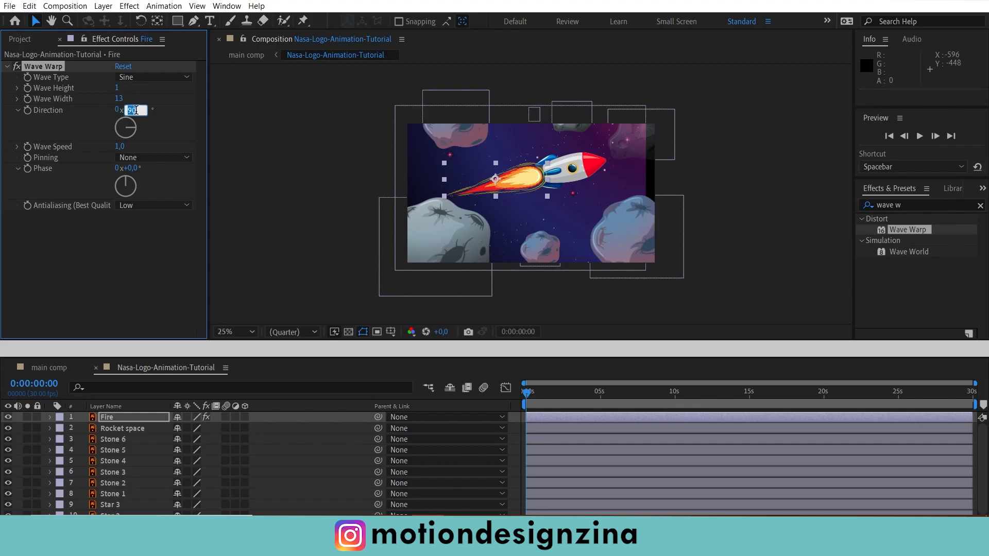
type("65")
left_click(92, 305)
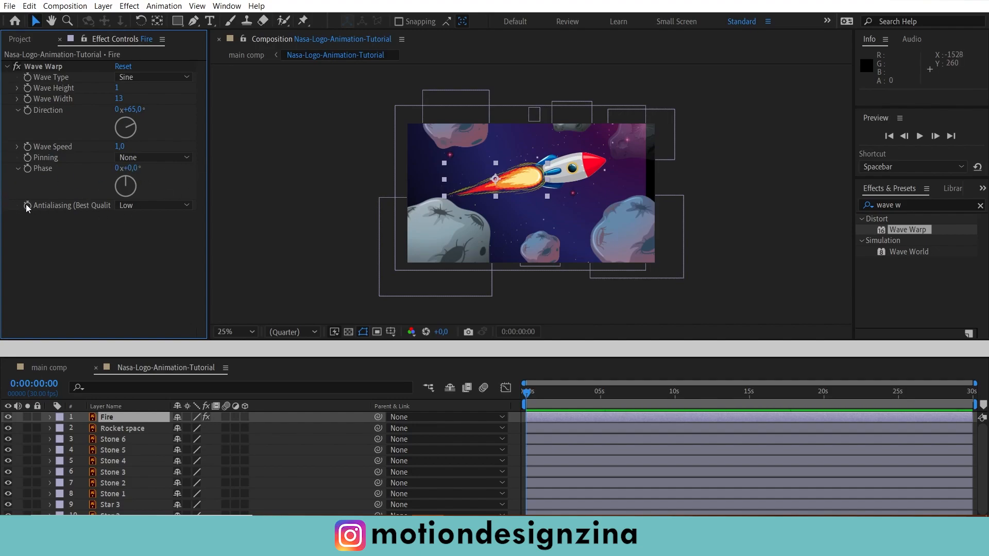
left_click(143, 158)
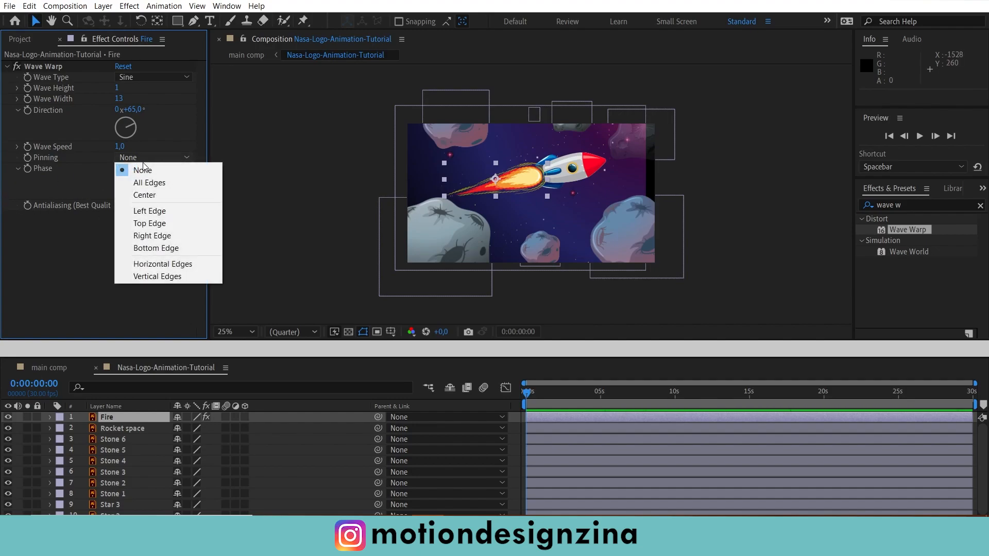
left_click(153, 248)
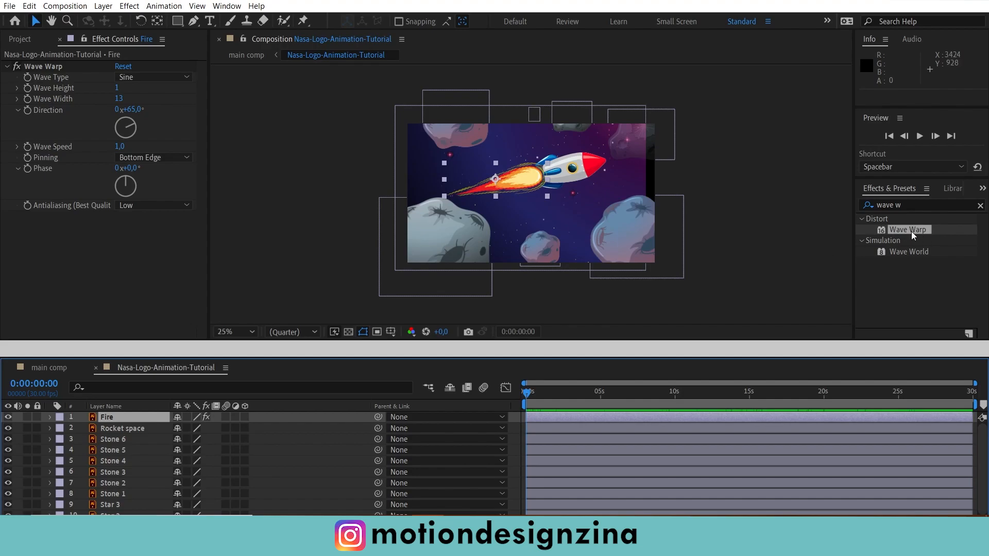
- Add a second Wave Warp to the Fire layer with wave height 5 and wave width 40
left_click_drag(910, 231, 129, 416)
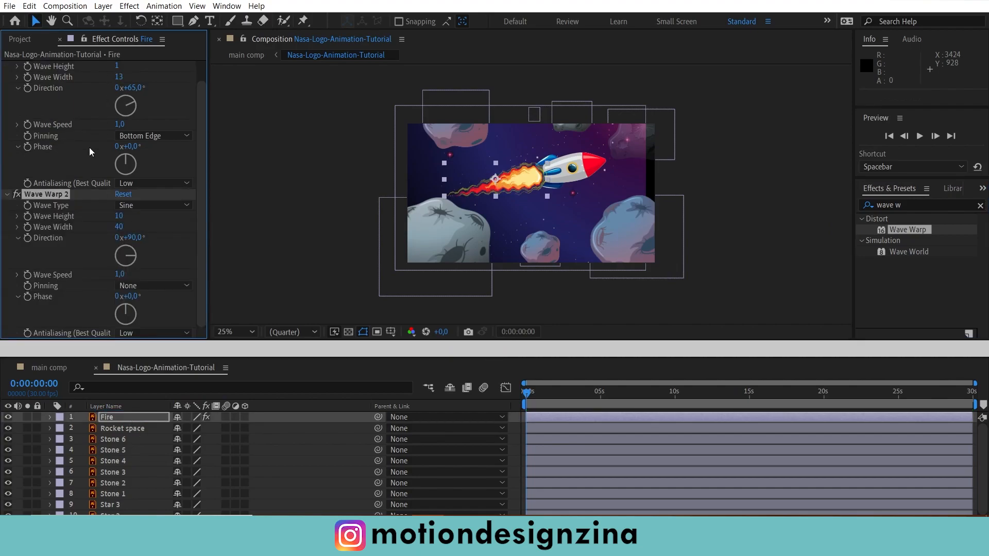
left_click(119, 215)
left_click(119, 215)
type("5")
left_click(126, 231)
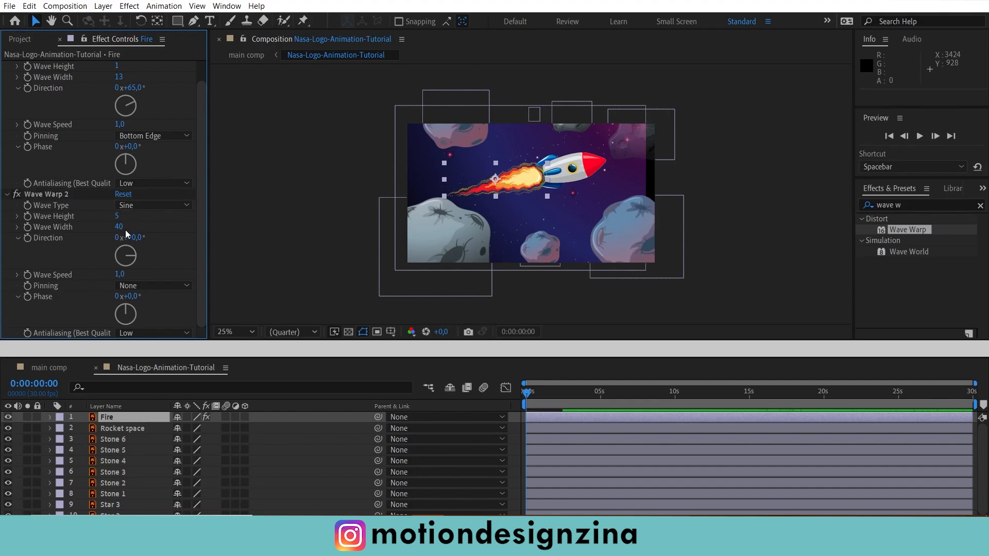
left_click(118, 227)
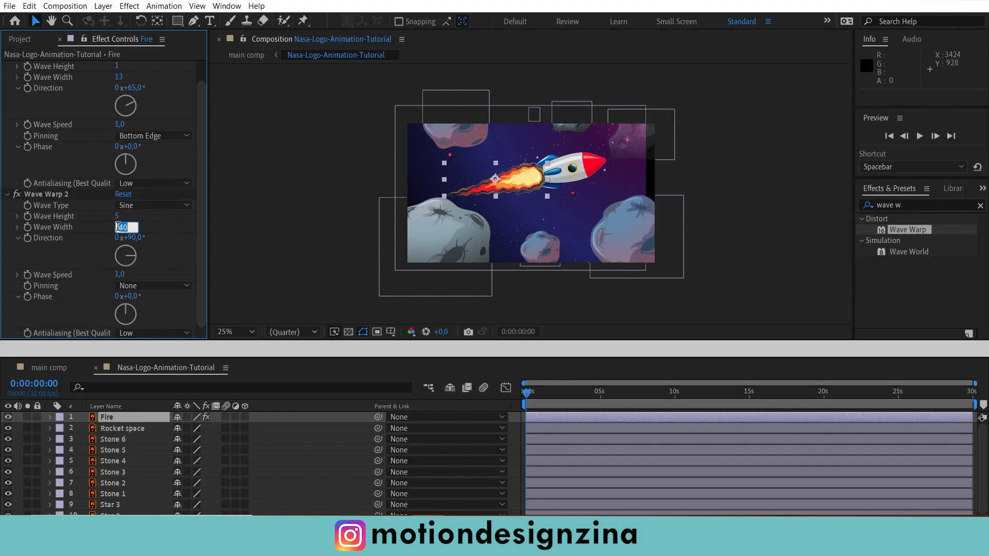
type("40")
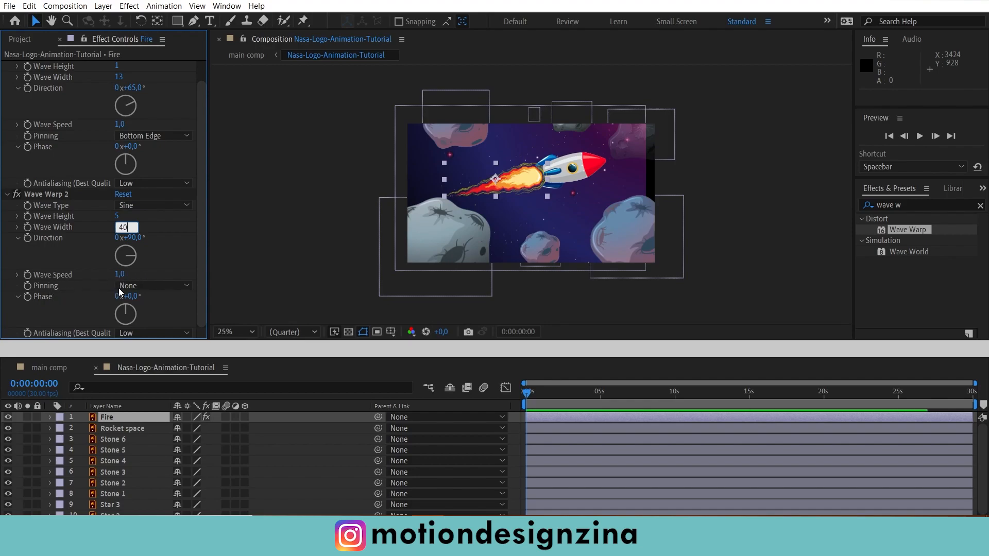
left_click(76, 313)
- Play back the composition to examine the wave motion of the rocket's flame
key("space")
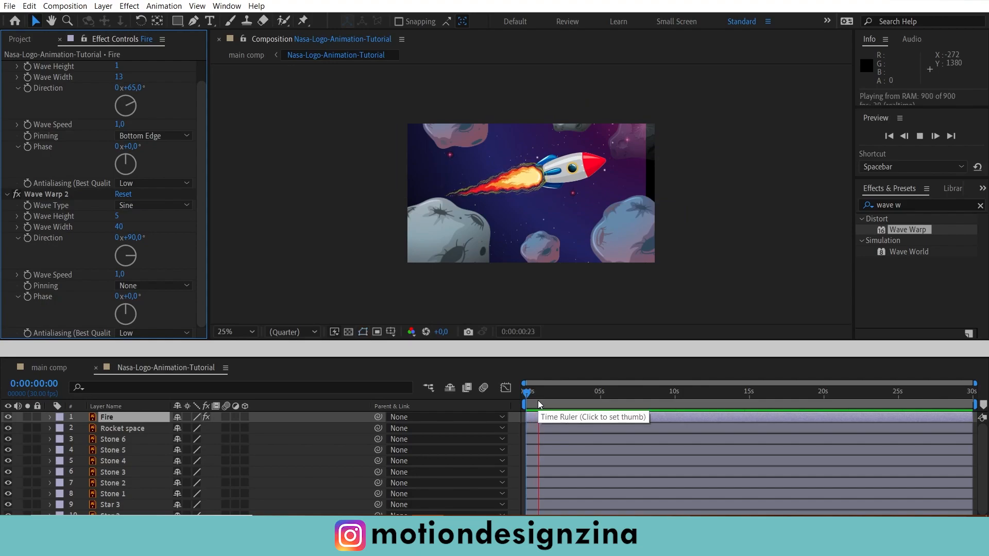
key("space")
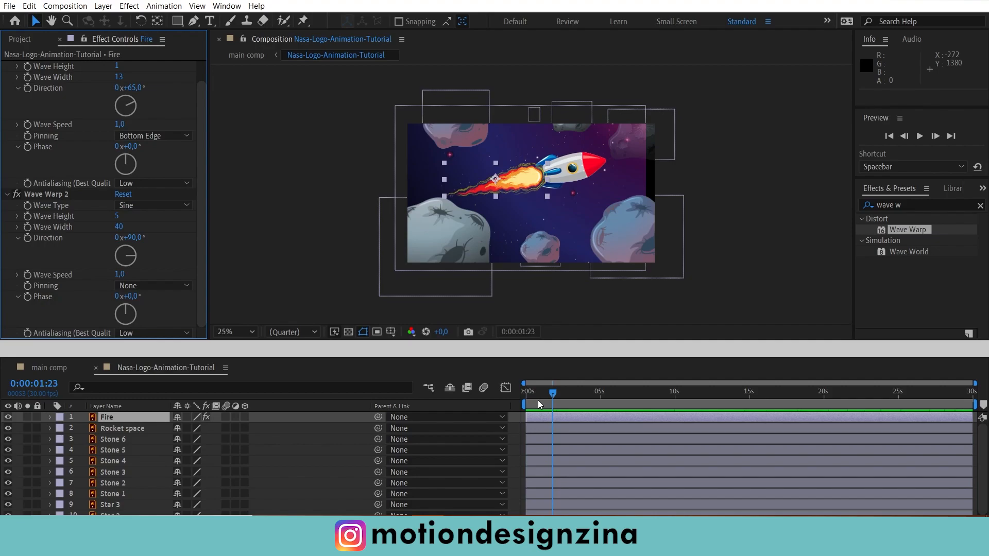
left_click(285, 201)
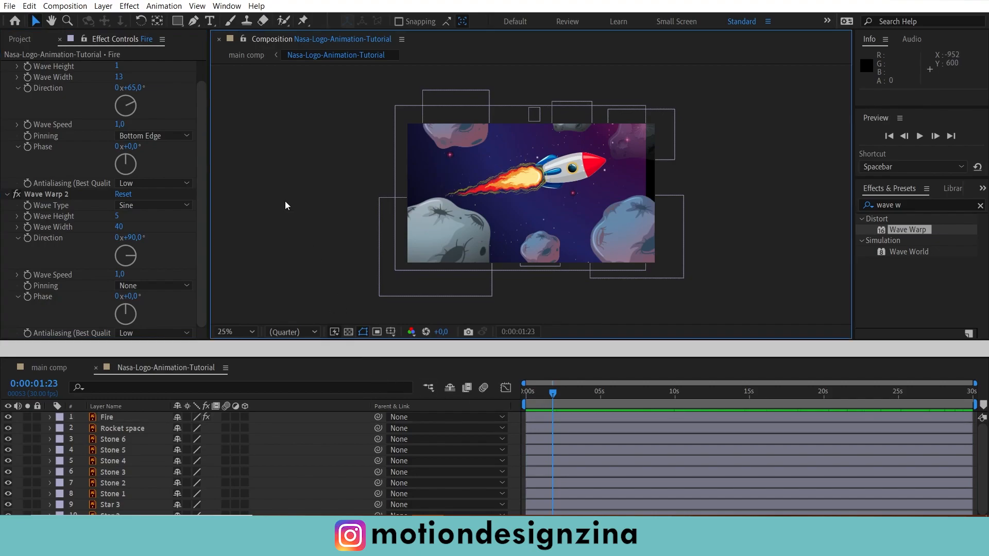
key("slash")
key("comma")
key("space")
key("space")
key("comma")
key("comma")
key("period")
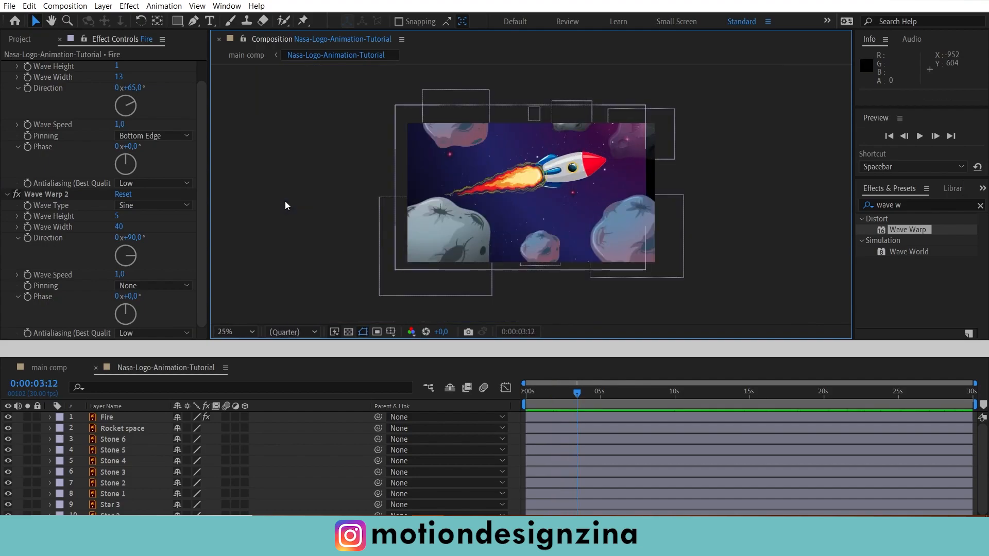
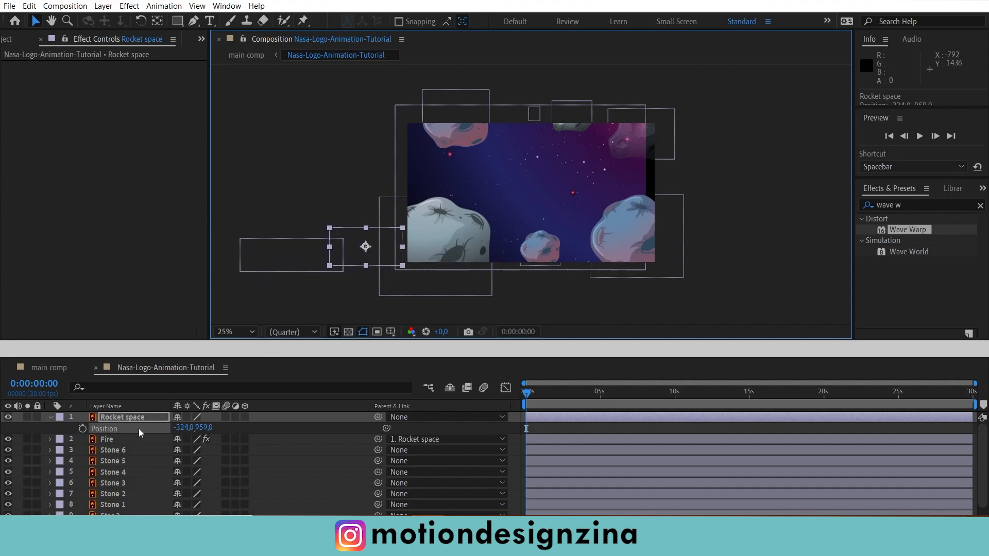
- Keyframe the Rocket space layer's position from -324, 959 at 0:00 to 2892, -105 at 0:00:01:02 and preview the flight
left_click(82, 429)
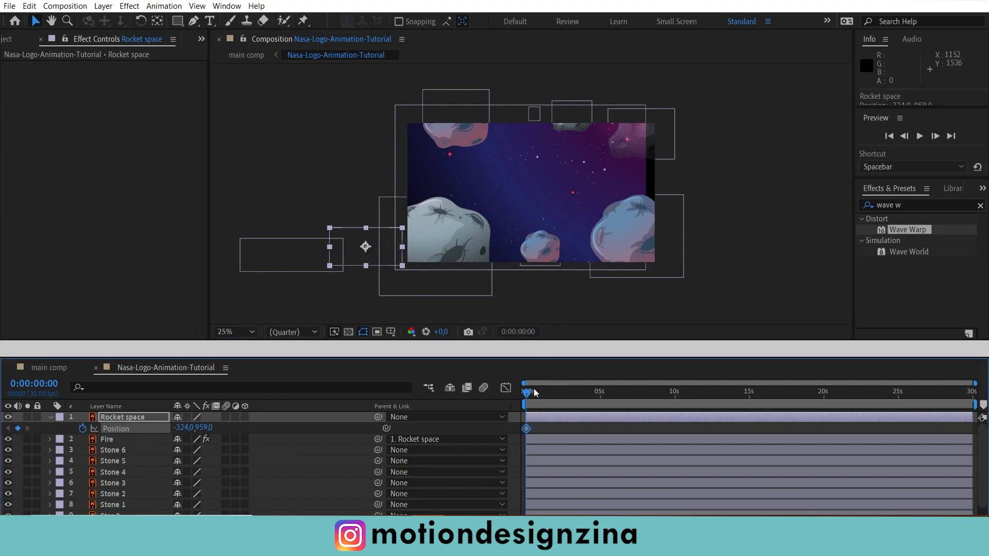
left_click_drag(527, 392, 542, 393)
left_click_drag(372, 244, 782, 111)
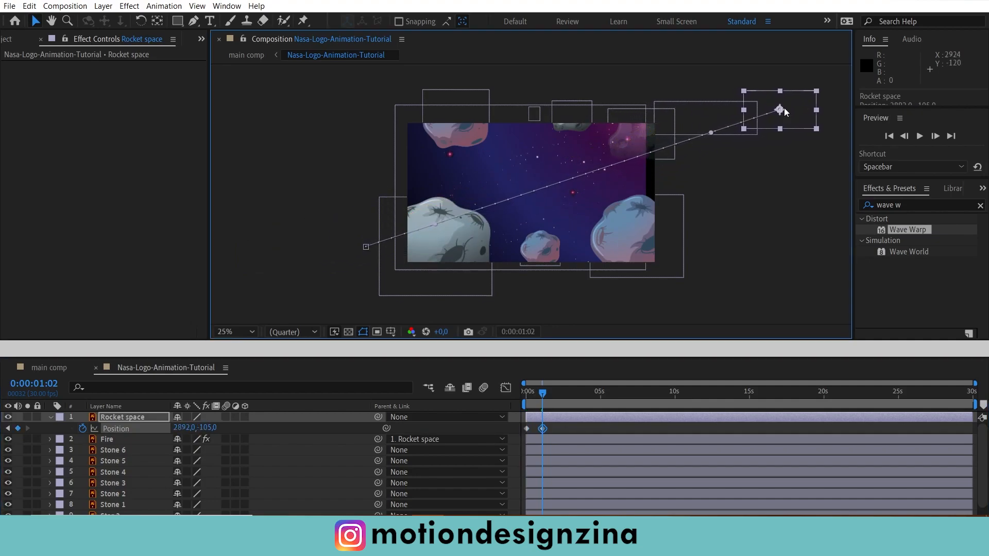
left_click_drag(541, 393, 432, 391)
key("space")
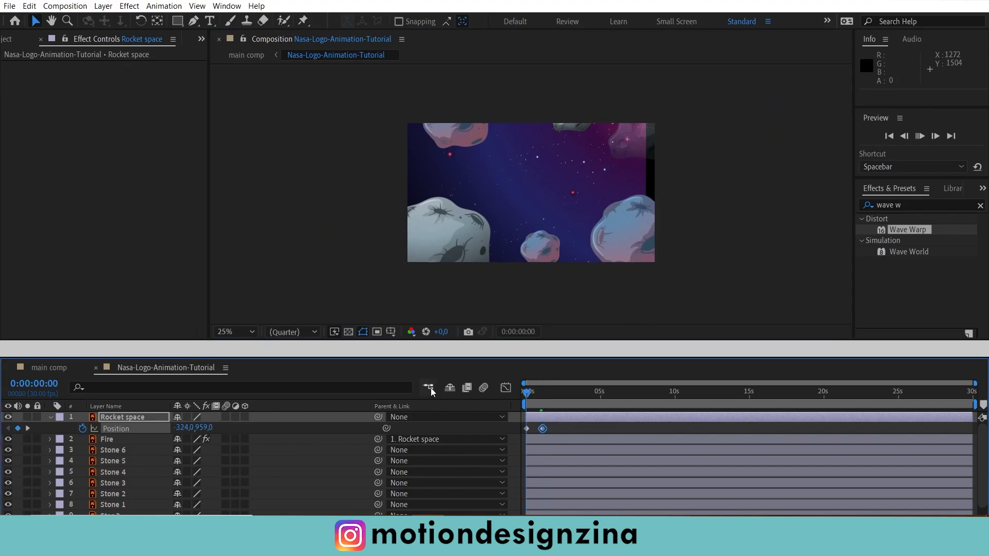
key("space")
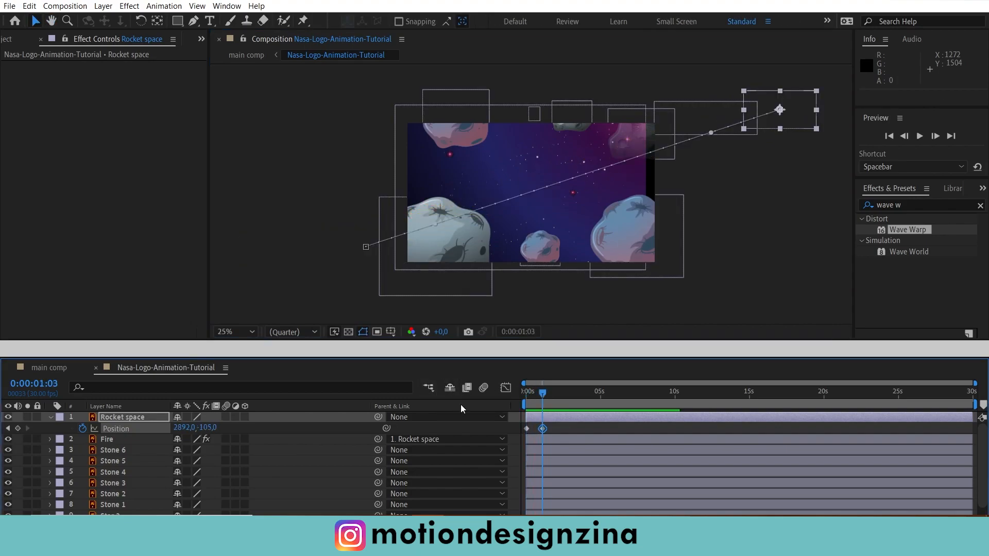
- Slow the rocket's flight by moving its second position keyframe to just under the 2-second mark, and preview it
left_click_drag(539, 428, 554, 428)
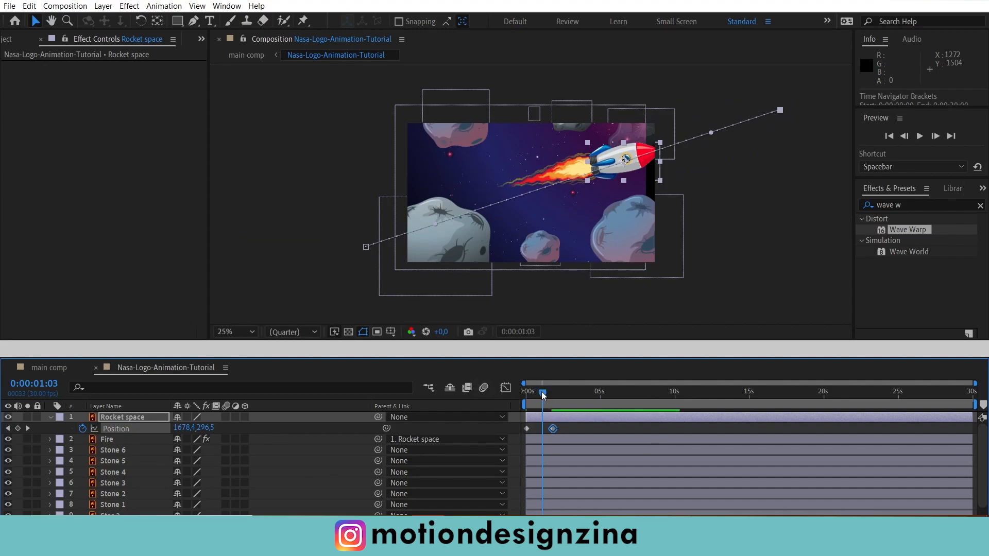
key("space")
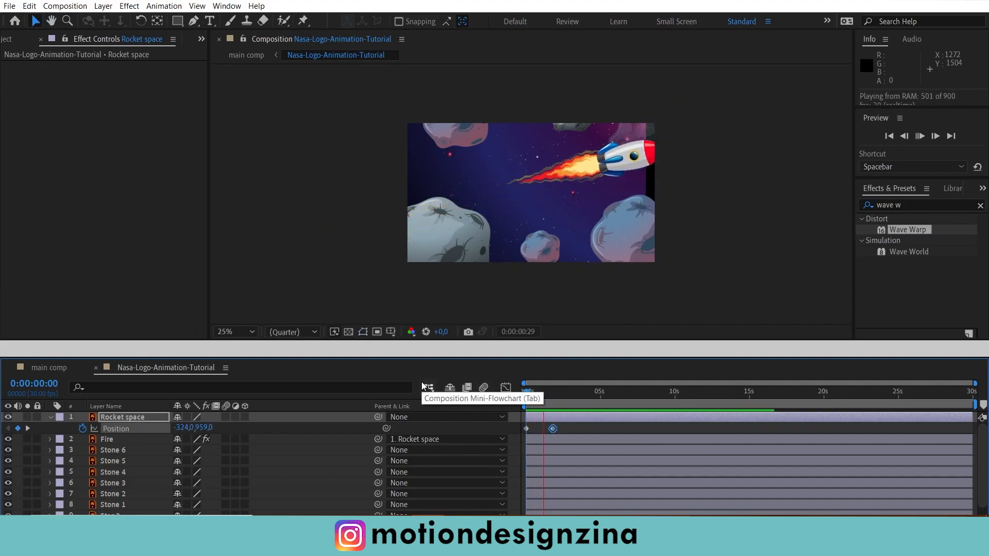
key("space")
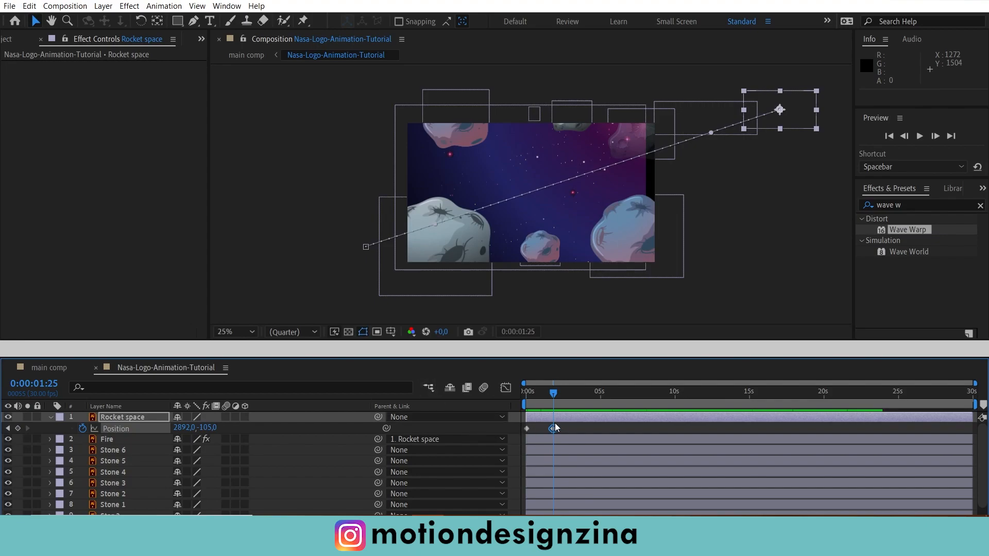
- Apply Easy Ease to both Rocket space position keyframes and save the project after previewing the motion
left_click_drag(569, 426, 527, 429)
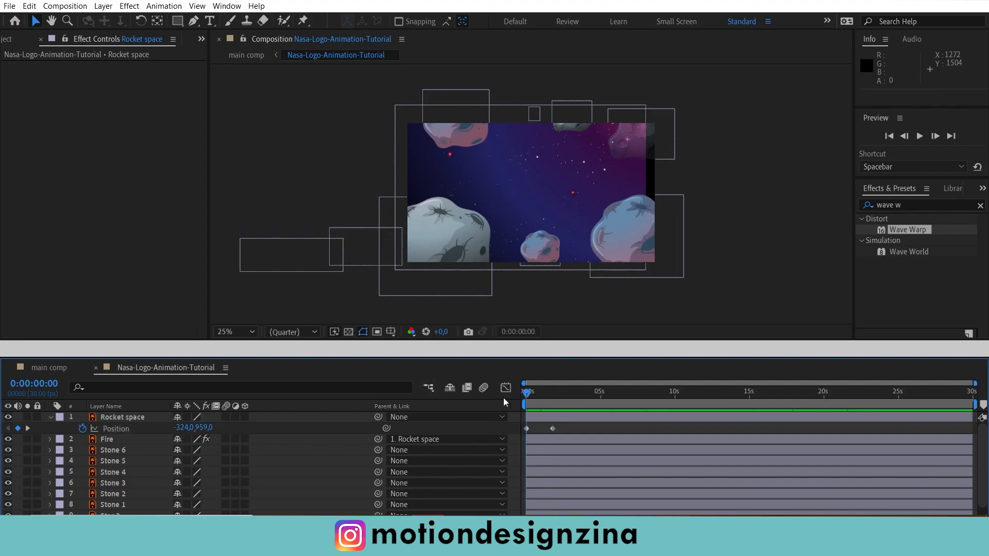
left_click_drag(564, 428, 521, 432)
right_click(547, 428)
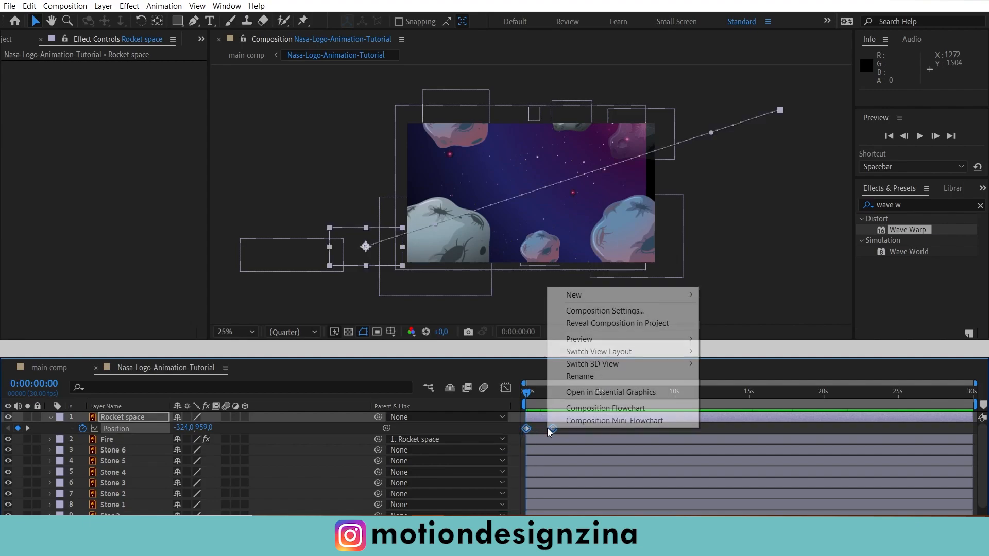
right_click(526, 430)
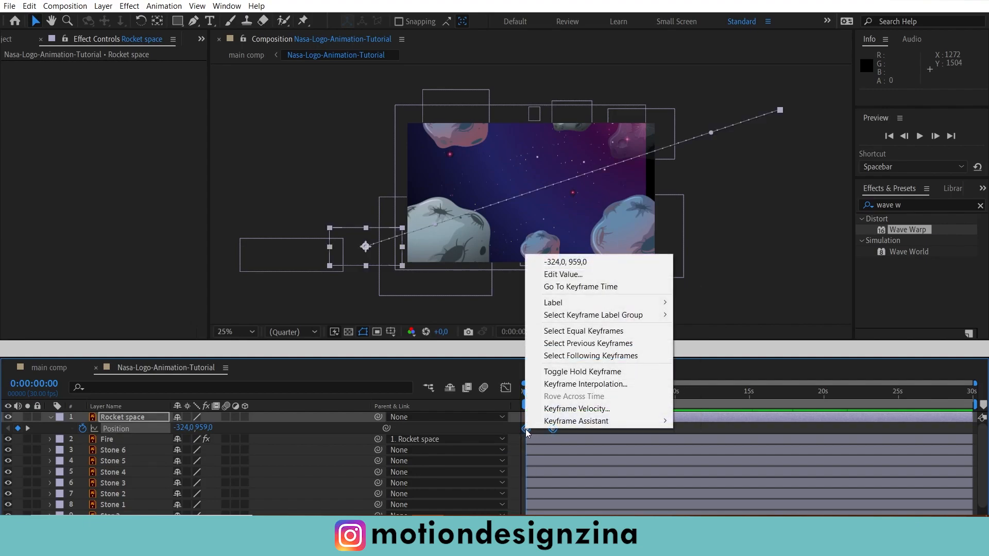
mouse_move(570, 424)
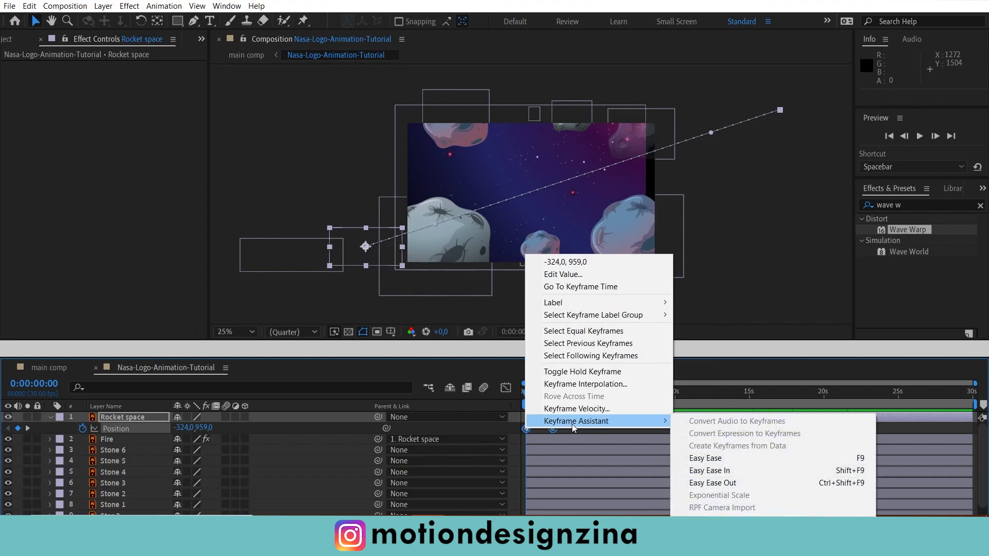
left_click(731, 458)
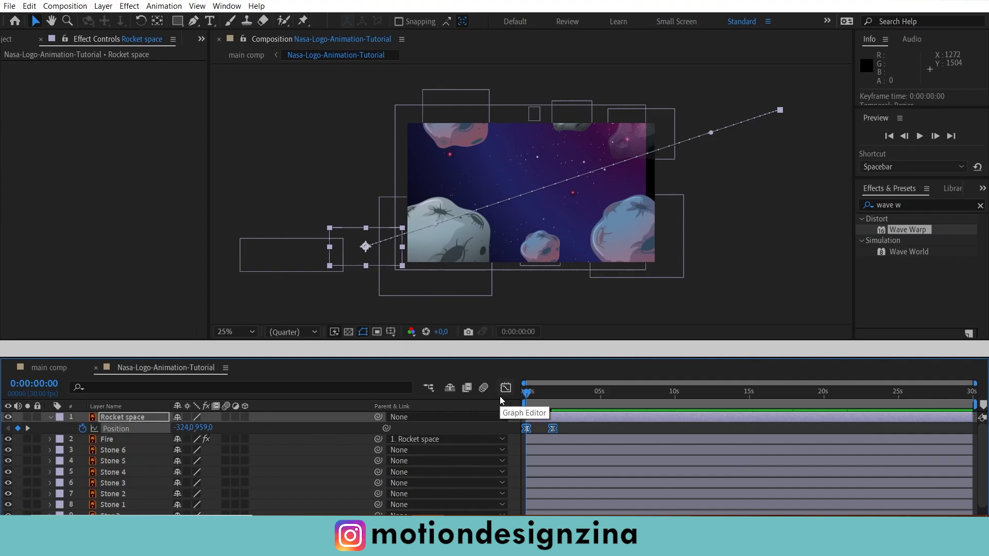
key("space")
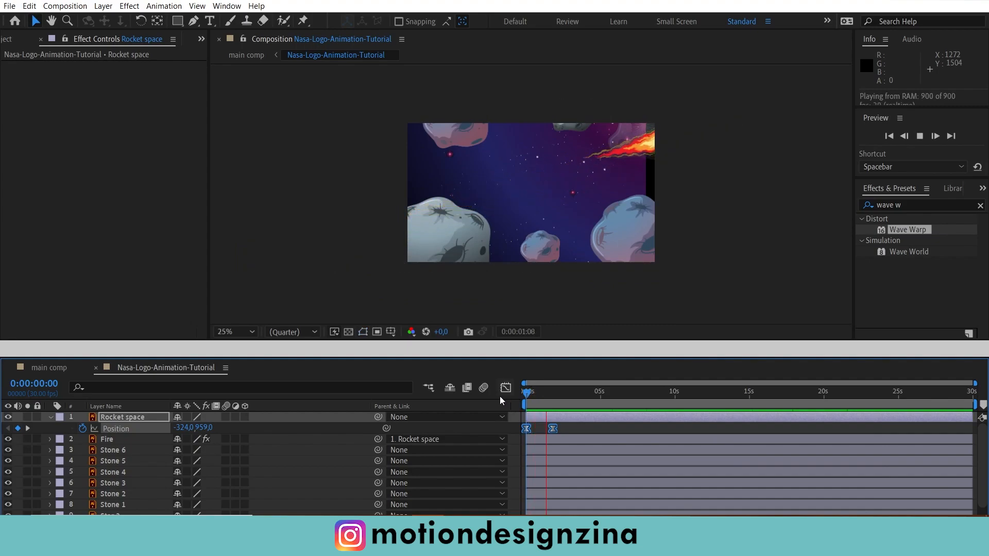
key("space")
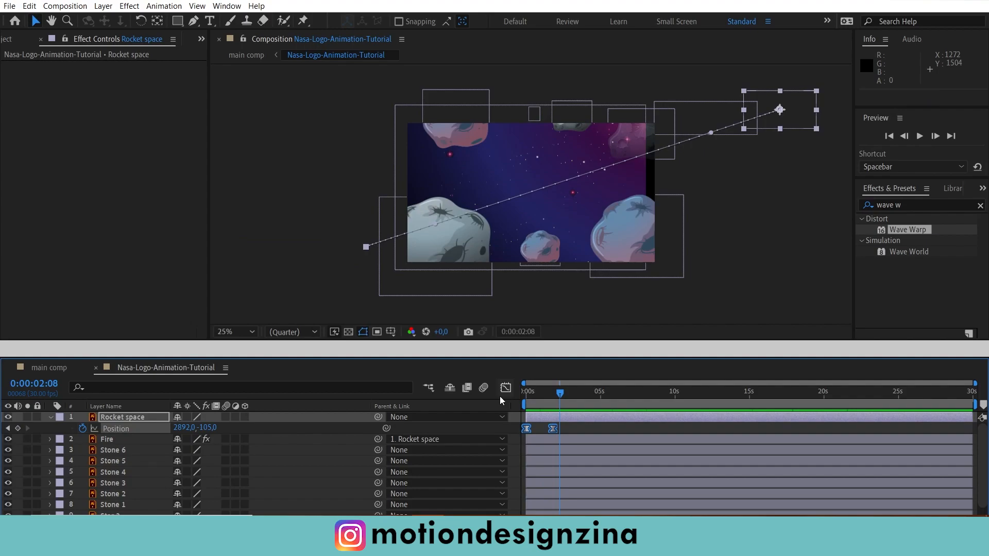
key("ctrl+s")
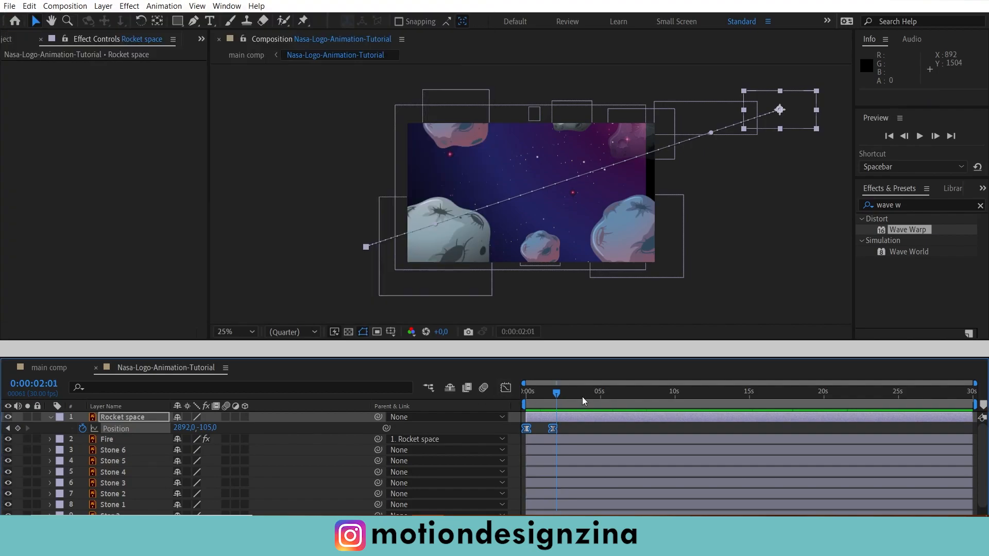
- Apply the Transform effect to the Stone 6 layer and enable keyframing of the effect's Position at the composition's start
left_click_drag(558, 393, 494, 401)
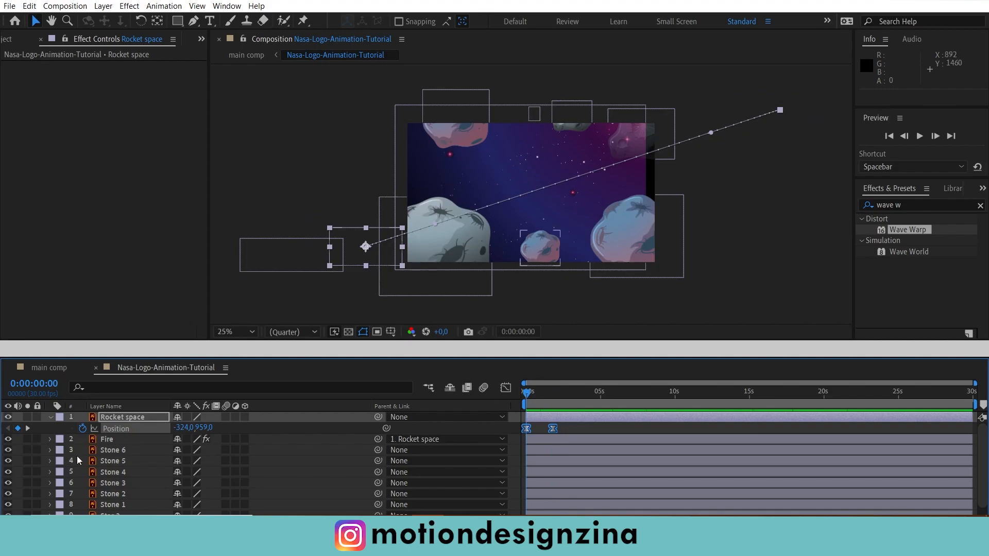
left_click(49, 418)
left_click(125, 439)
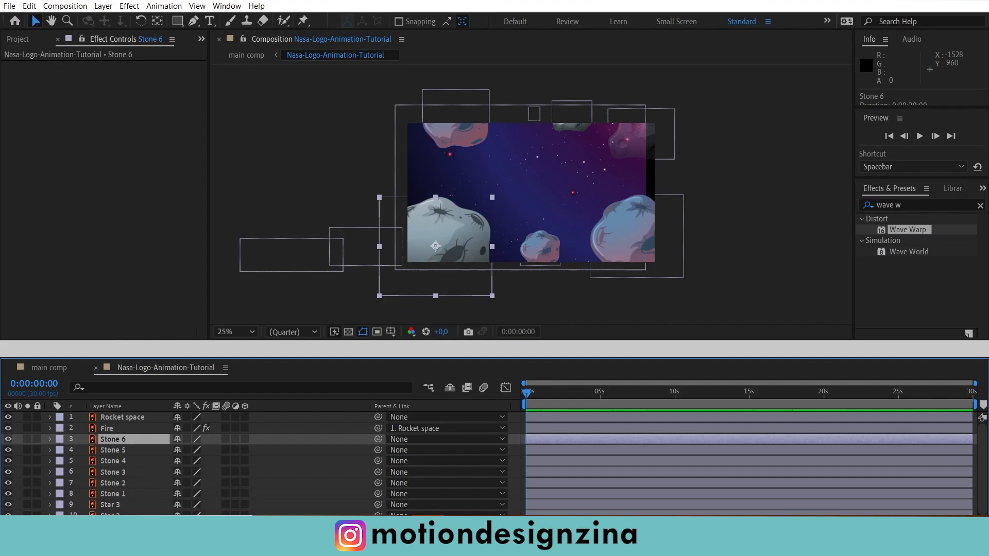
left_click(129, 5)
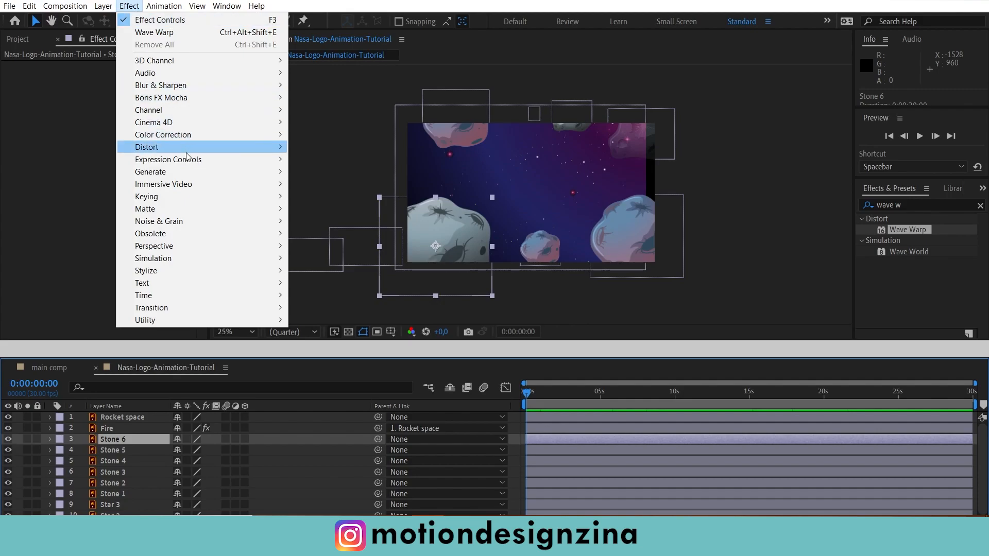
mouse_move(218, 146)
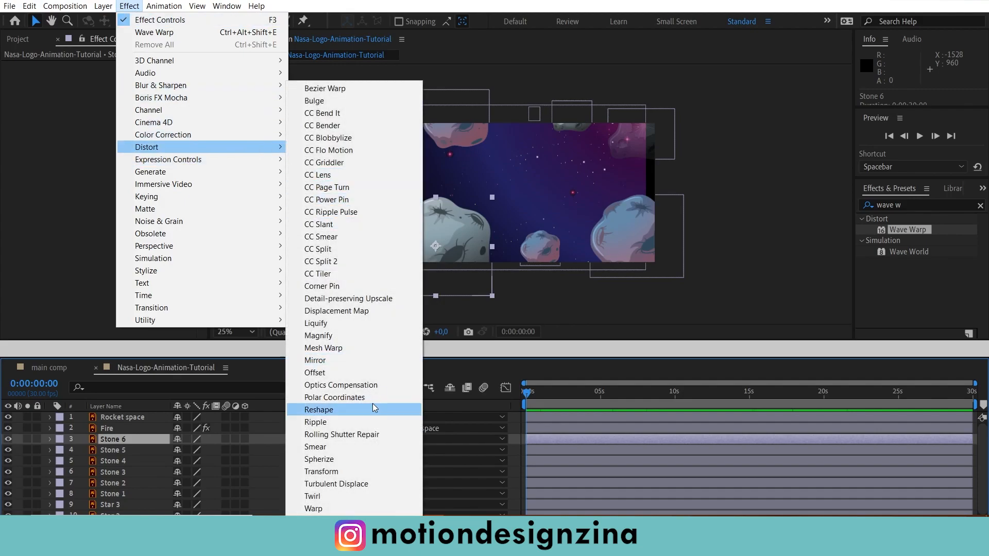
left_click(353, 472)
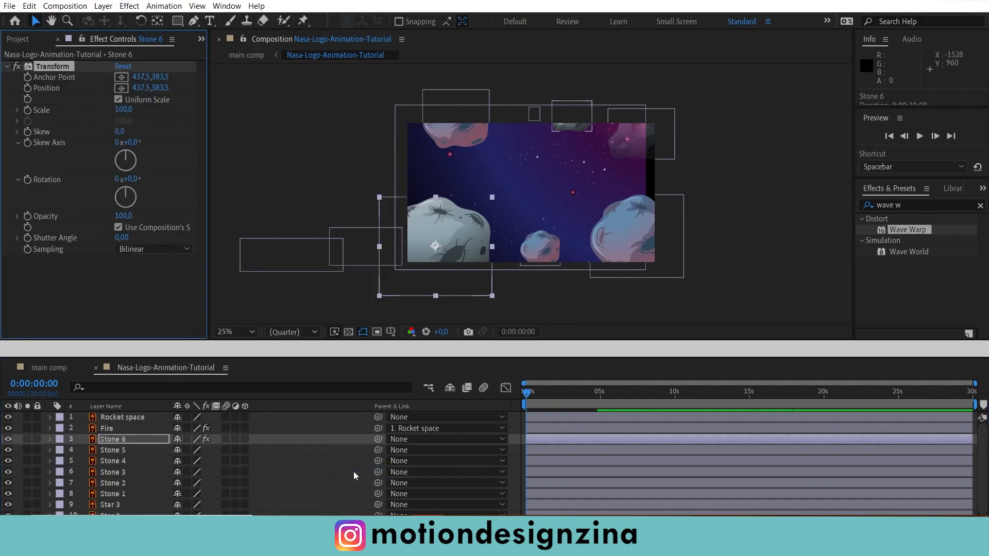
left_click(27, 89)
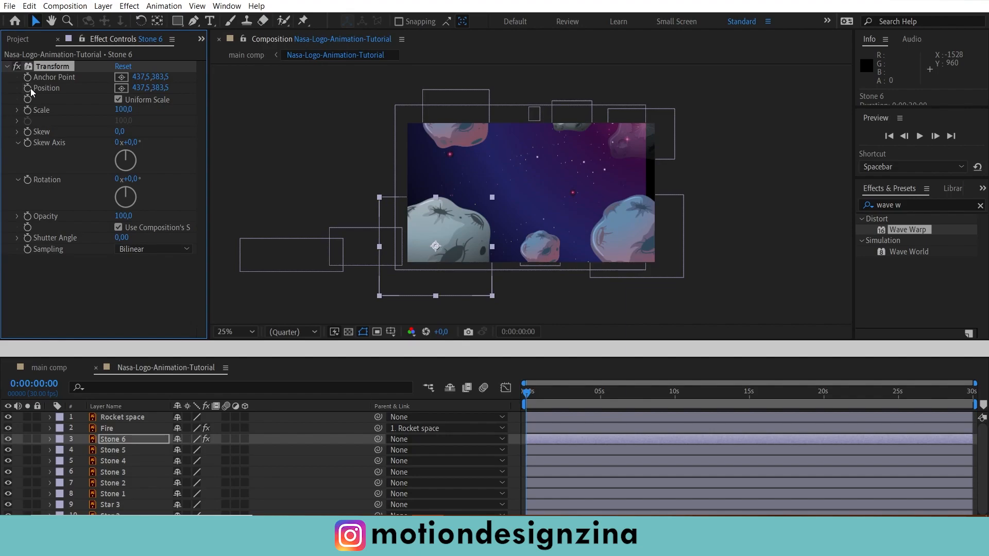
- Add the expression wiggle(1,15) to the Stone 6 layer's own Position property and preview the movement
left_click(124, 440)
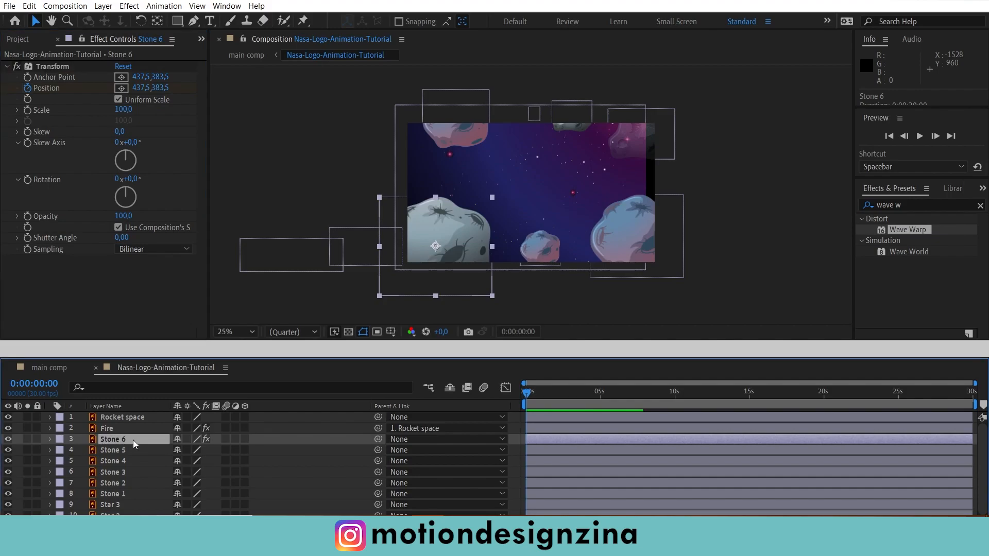
key("p")
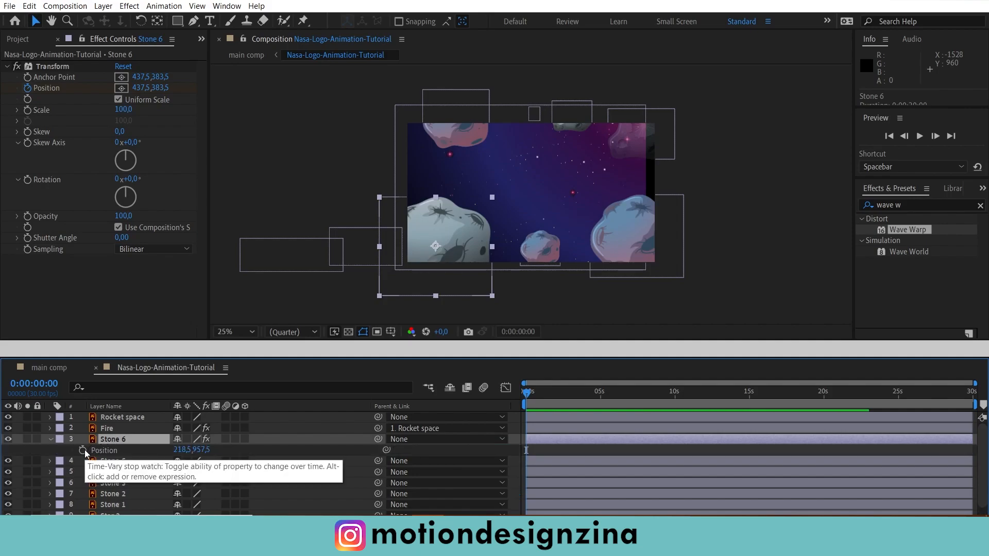
key("alt")
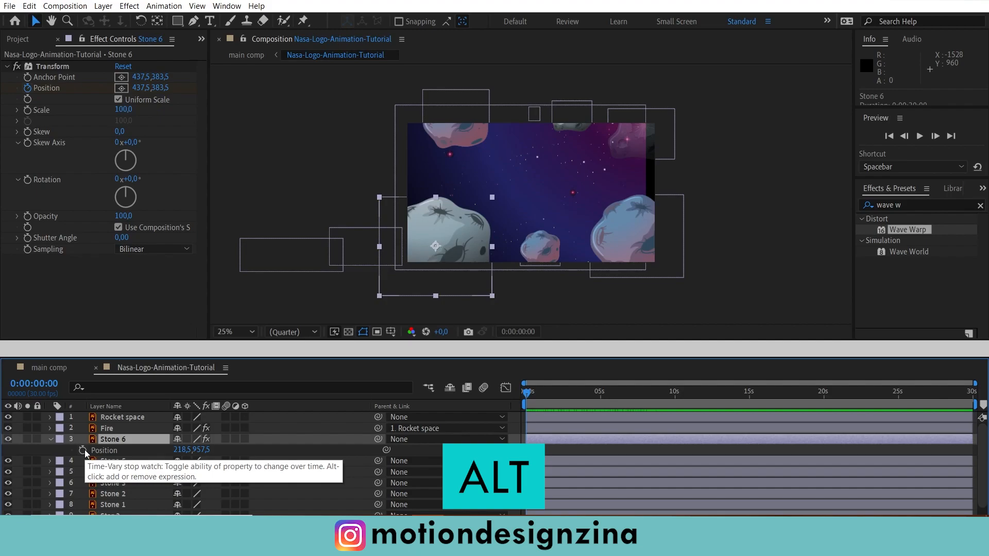
left_click(84, 450, "alt")
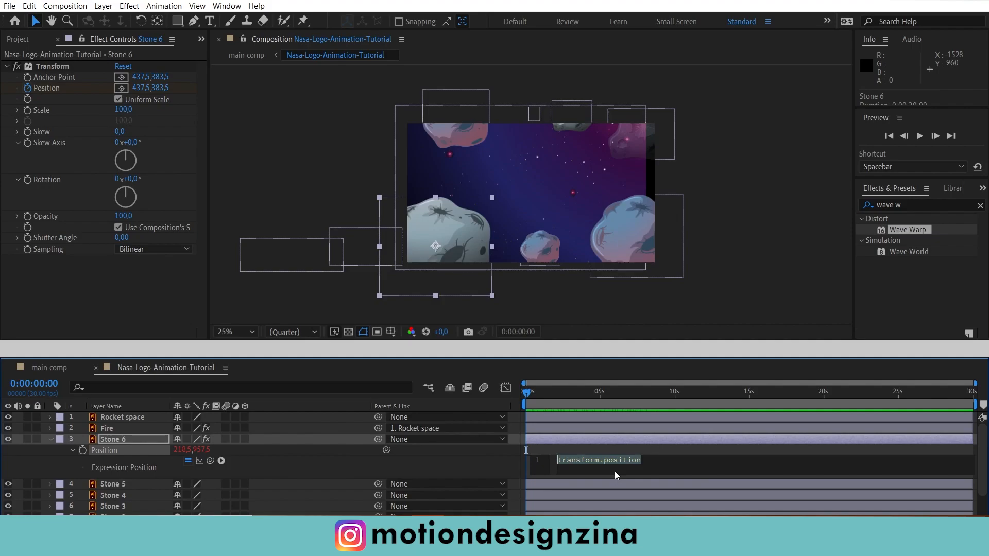
type("wi")
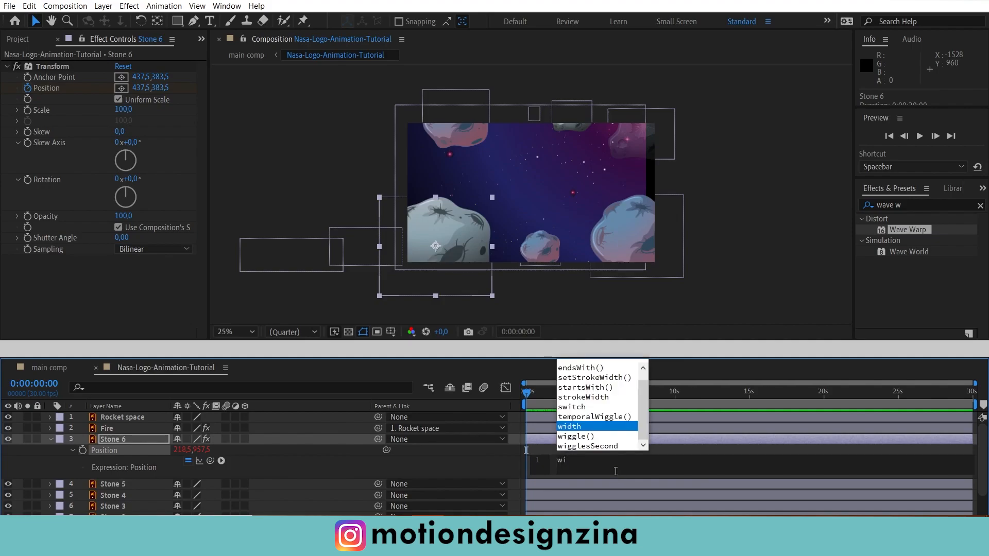
type("ggle")
key("Return")
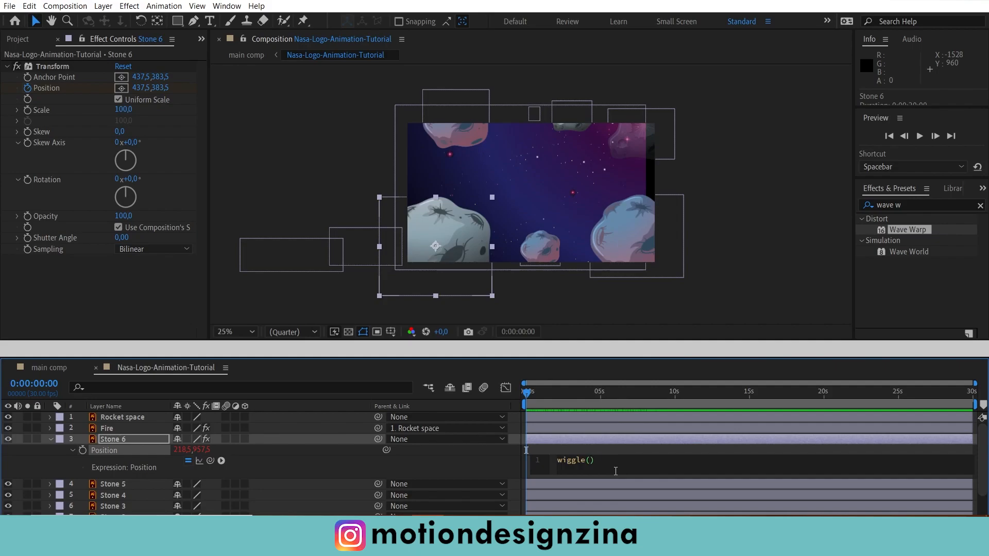
type("1;1")
type("15")
key("KP_Enter")
key("space")
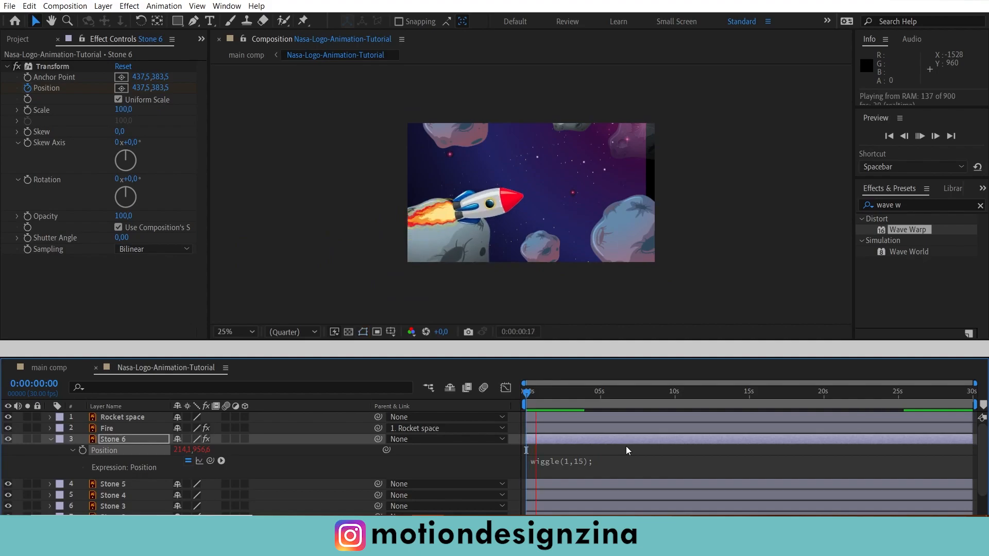
key("space")
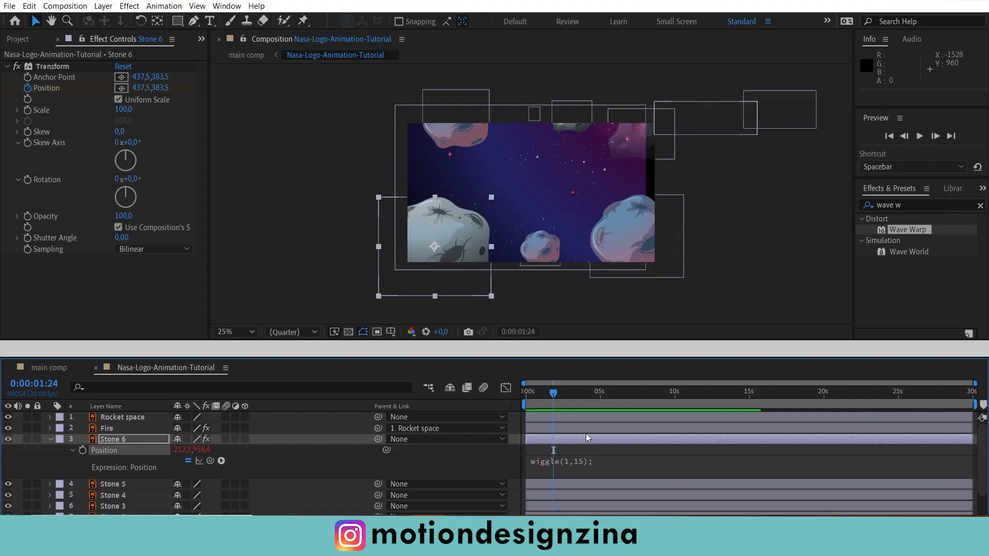
left_click(51, 442)
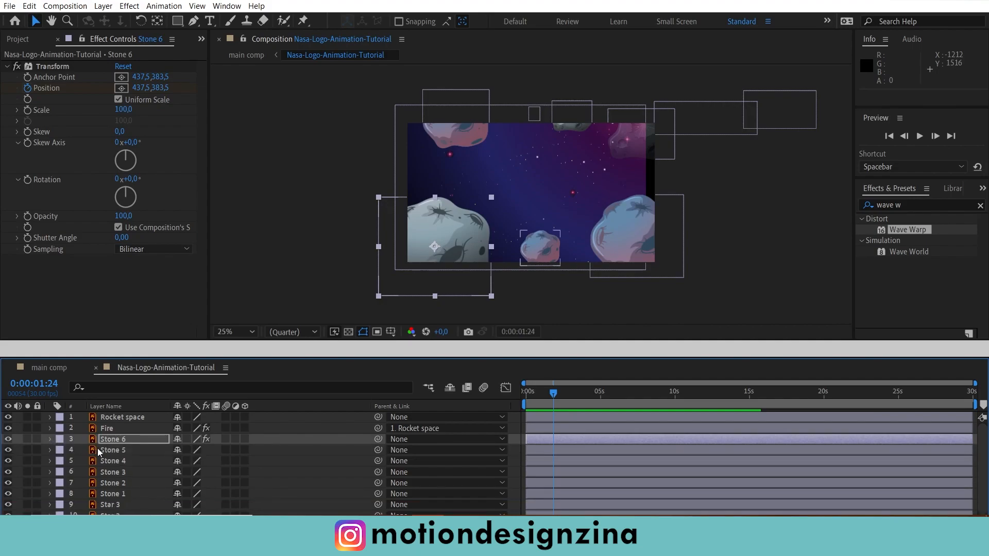
- Apply the Transform effect to the Stone 1 through Stone 5 layers together and enable keyframing of the effect's Position on Stone 1
left_click(120, 450)
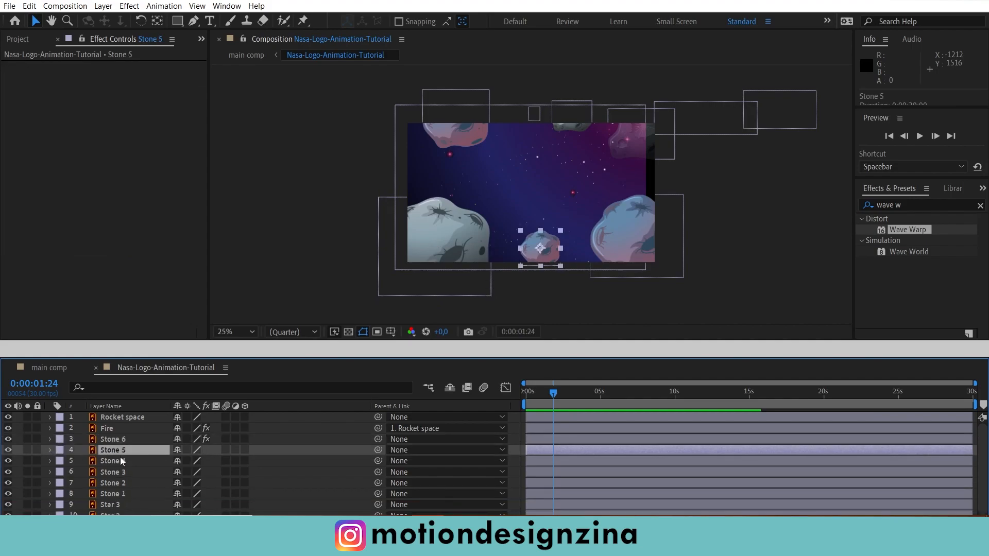
left_click(120, 494, "shift")
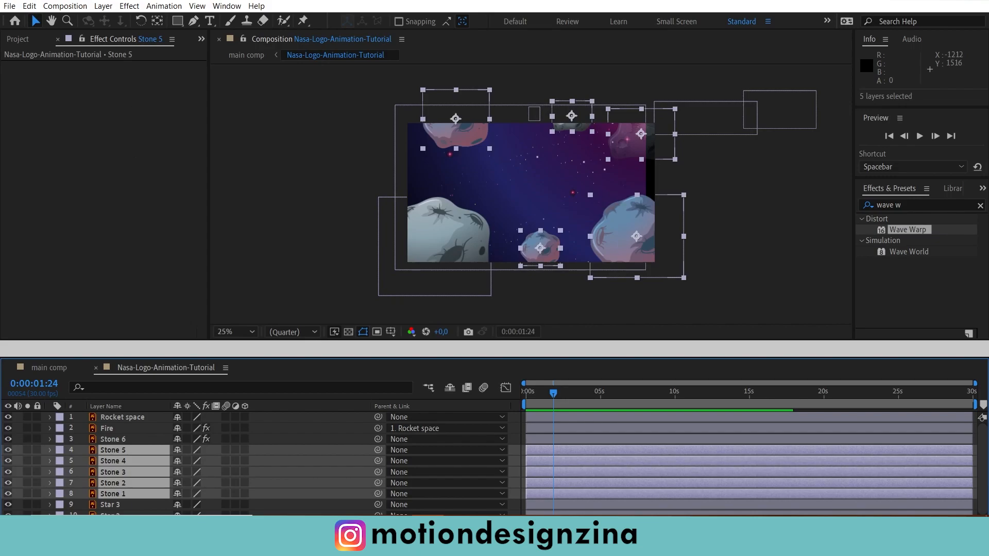
left_click(129, 6)
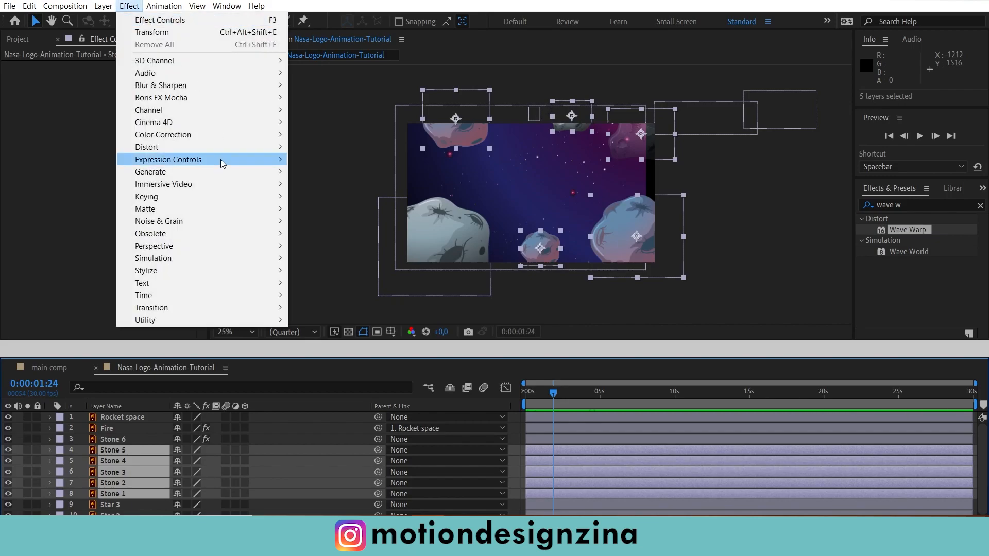
mouse_move(237, 147)
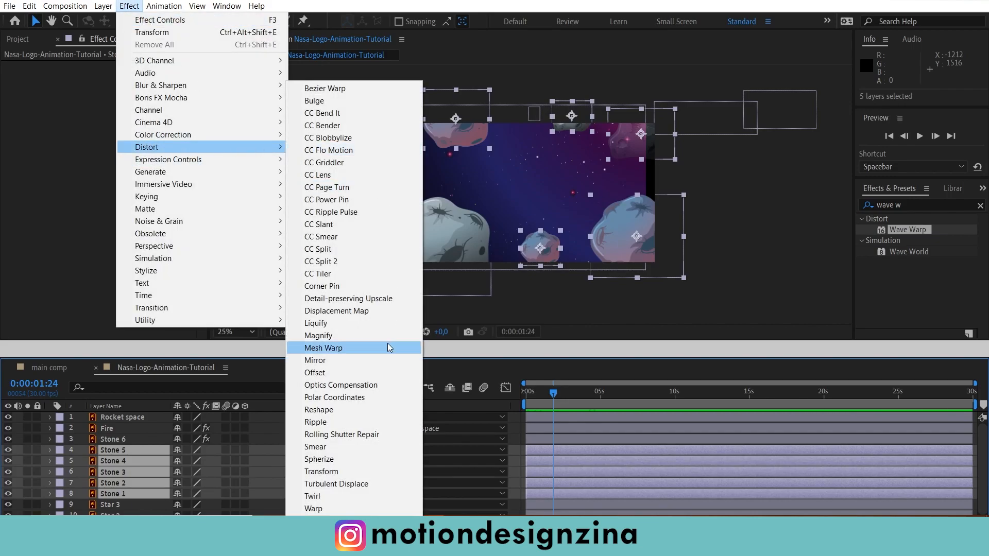
left_click(369, 471)
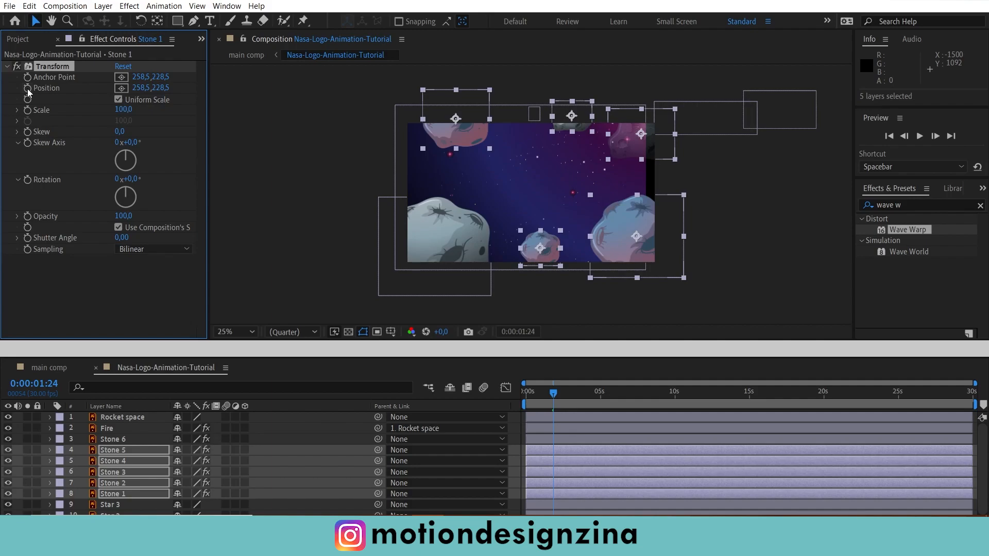
left_click(27, 89)
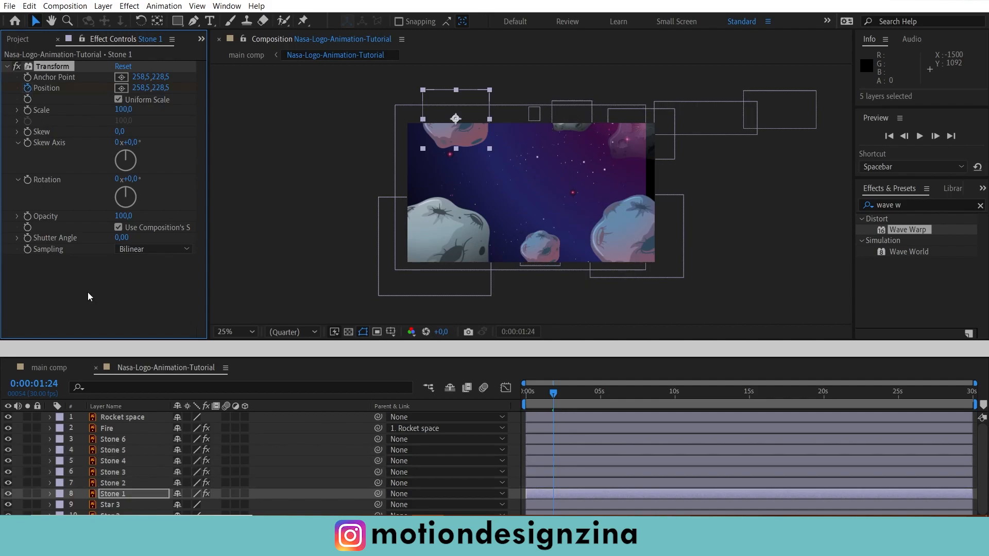
- Add the expression wiggle(1,15) to the Stone 1 layer's own Position property and preview the movement from the composition's start
scroll(130, 490, "down", 1)
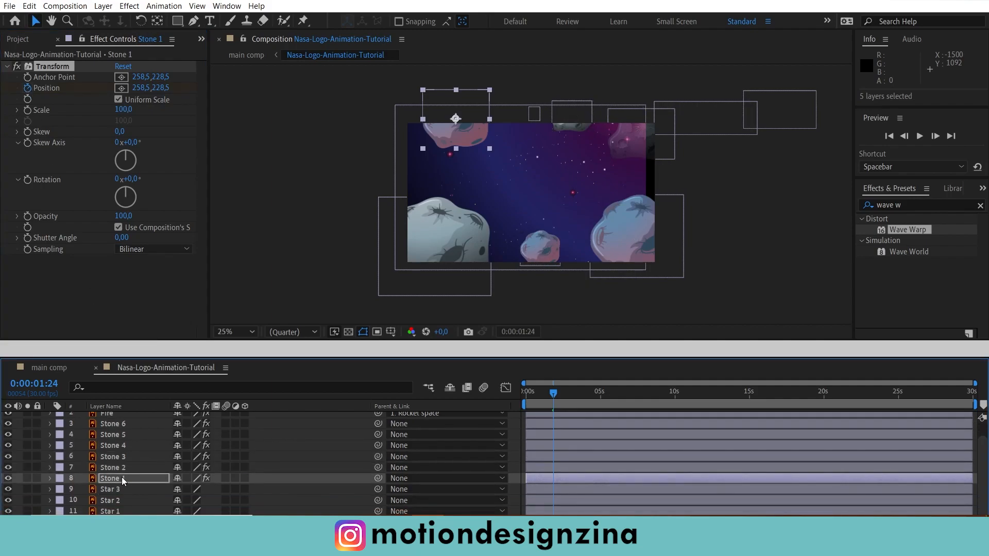
key("p")
scroll(103, 477, "down", 1)
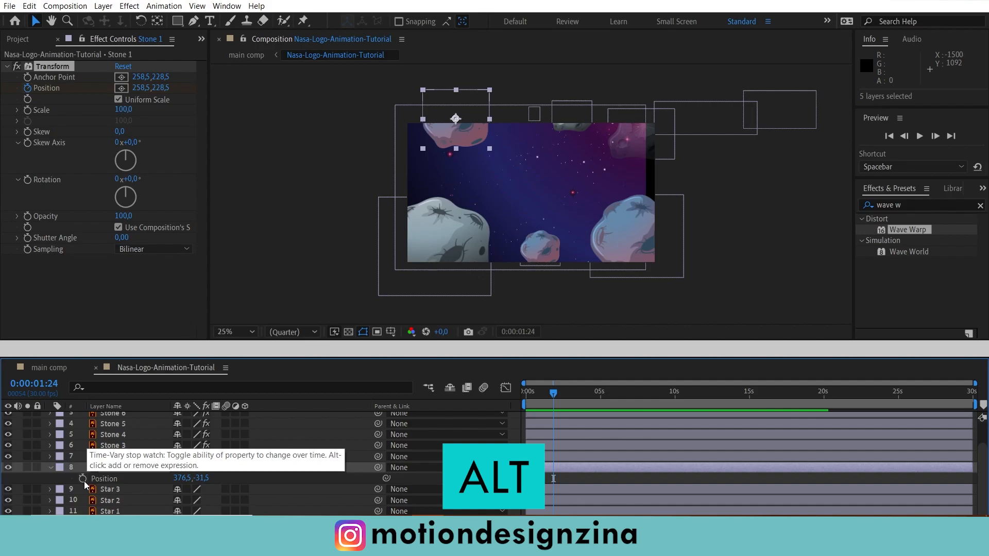
left_click(83, 478, "alt")
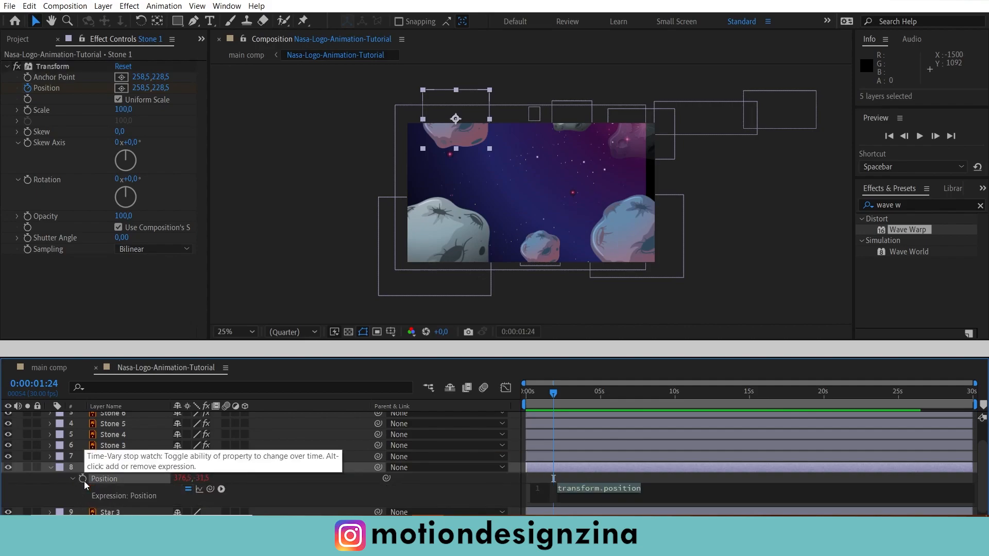
type("wi")
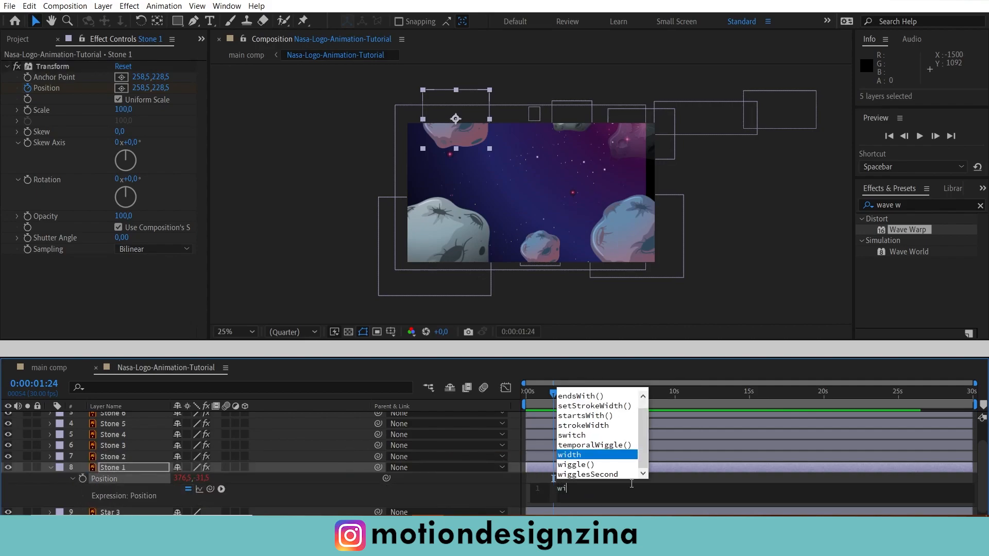
type("ggle(1,4")
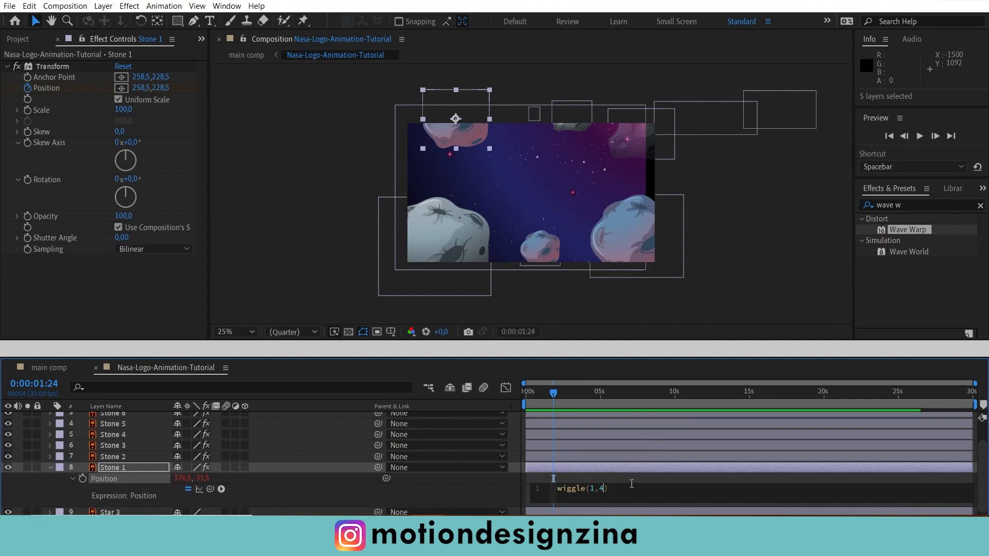
left_click(631, 483)
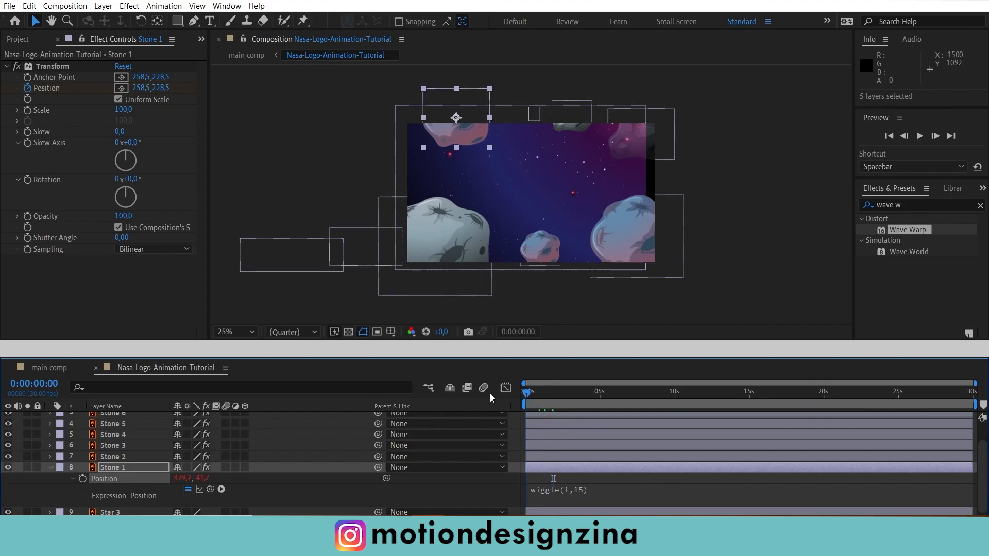
key("space")
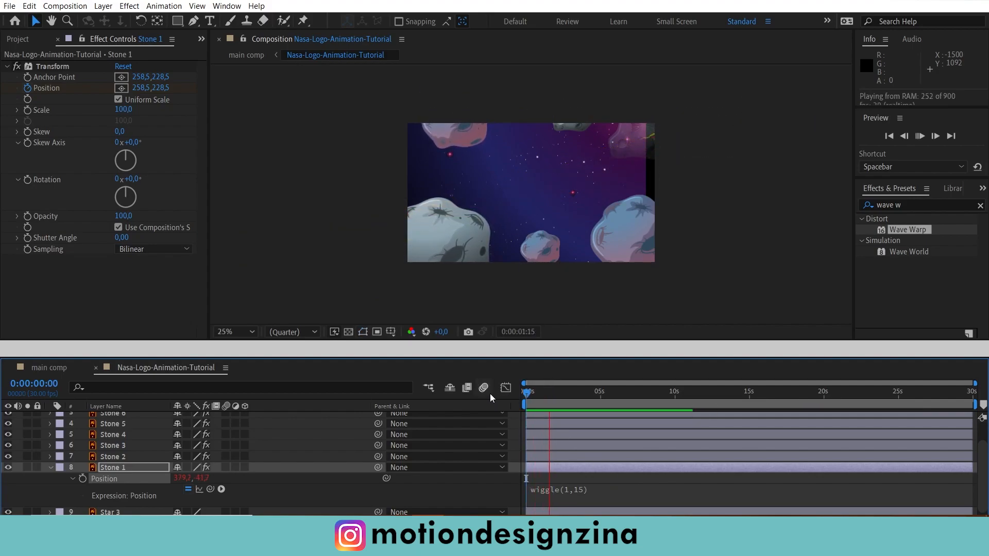
key("space")
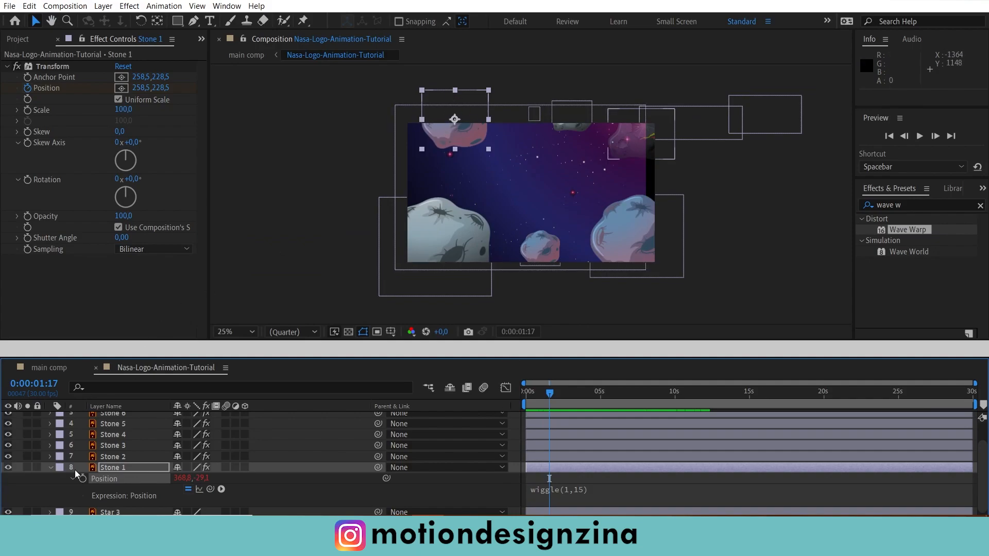
- Enable keyframing of the Transform effect's Position on Stone 2 and add wiggle(1,15) to the layer's own Position
left_click(51, 467)
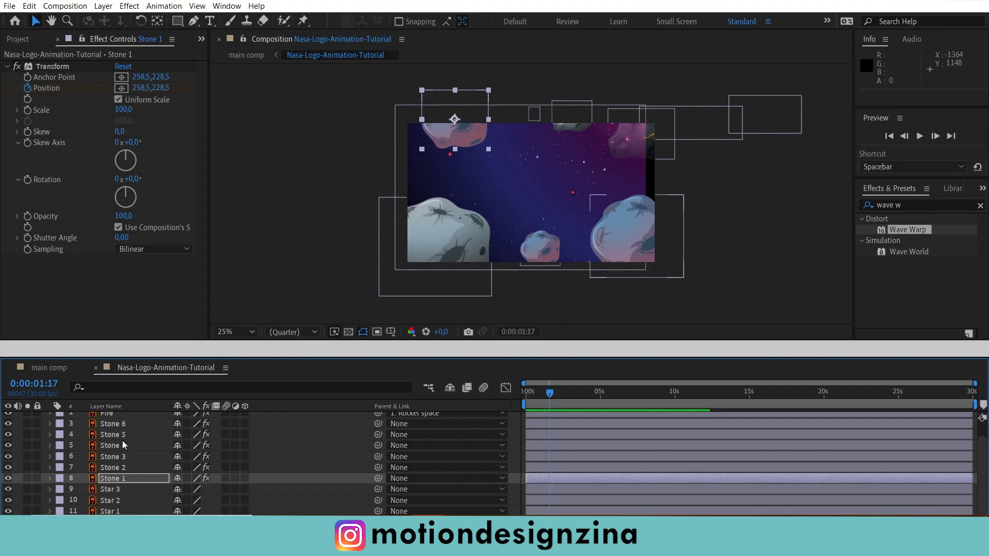
left_click(118, 465)
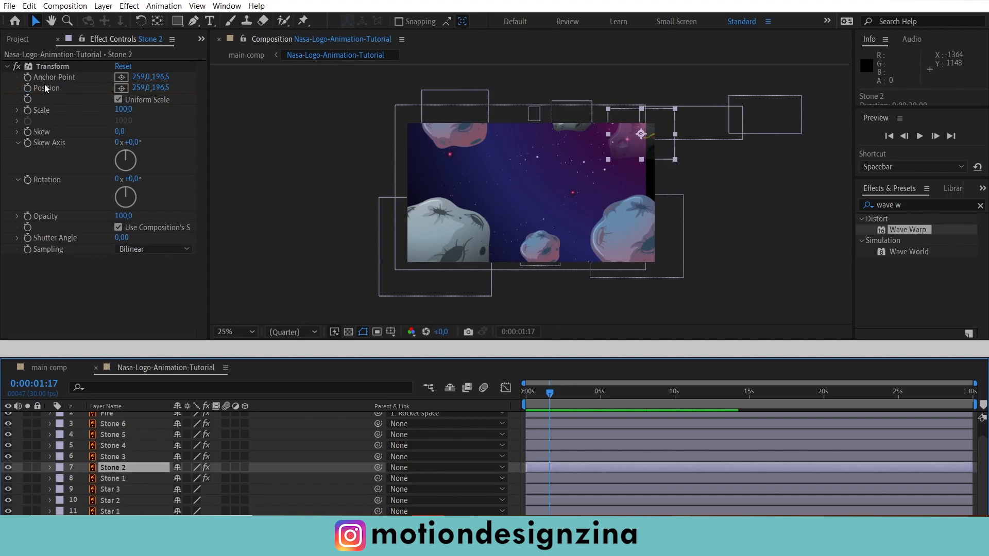
left_click(52, 66)
left_click(87, 465)
key("p")
left_click(82, 477, "alt")
type("wiggle(1,15)")
key("KP_Enter")
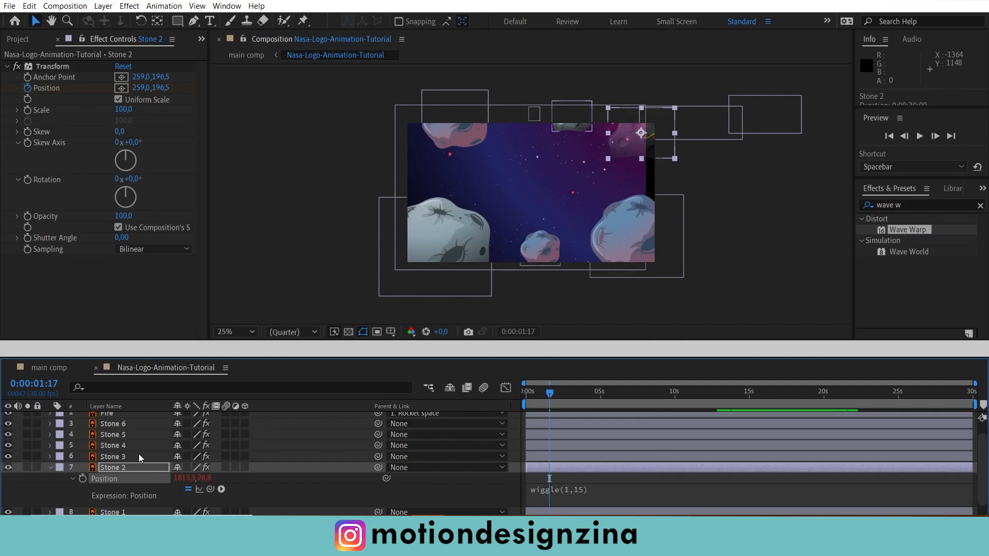
- Enable keyframing of the Transform effect's Position on Stone 3 and add wiggle(1,15) to the layer's own Position
left_click(128, 456)
left_click(27, 89)
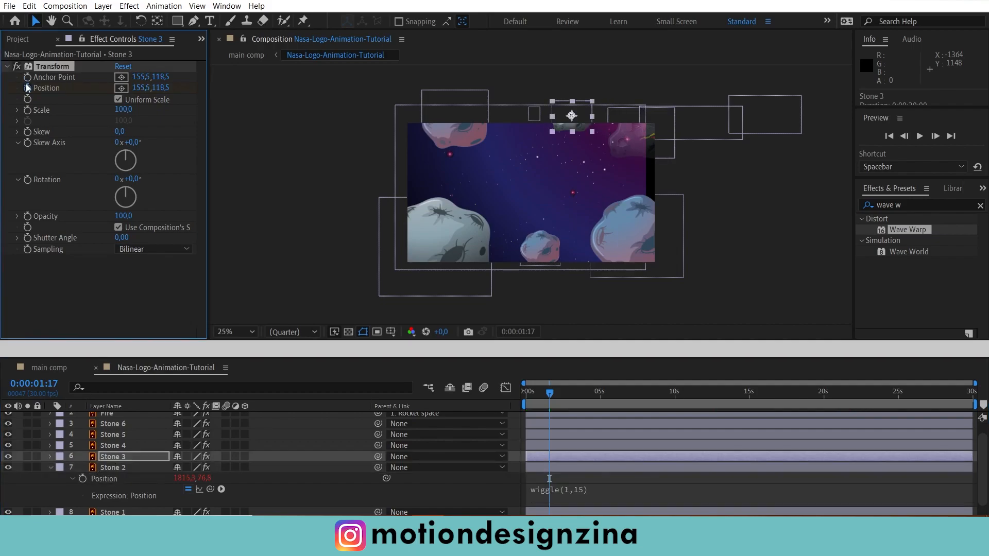
left_click(135, 456)
key("p")
left_click(81, 468, "alt")
type("wiggle(1,15")
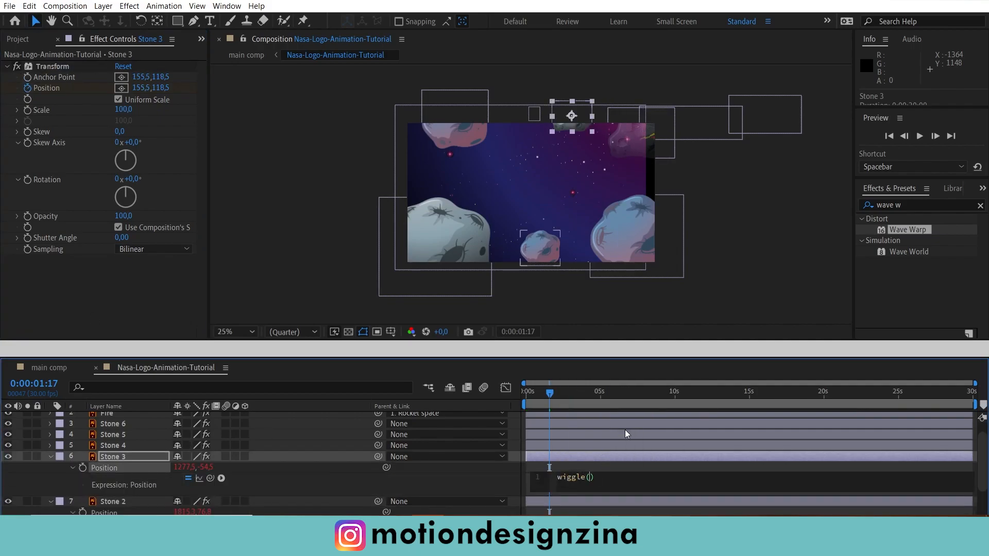
key("KP_Enter")
- Enable keyframing of the Transform effect's Position on Stone 4 and add wiggle(1,15) to the layer's own Position
left_click(123, 445)
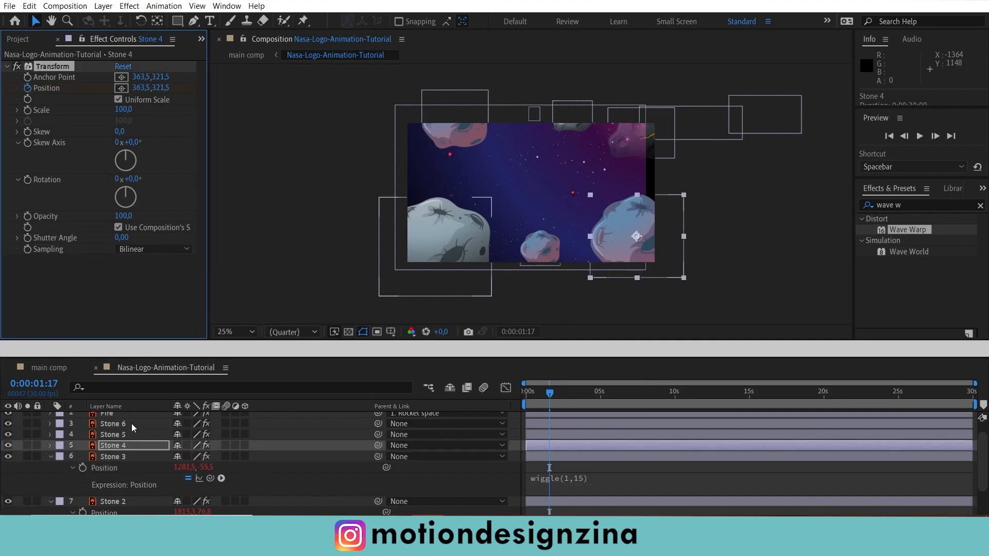
left_click(107, 444)
key("p")
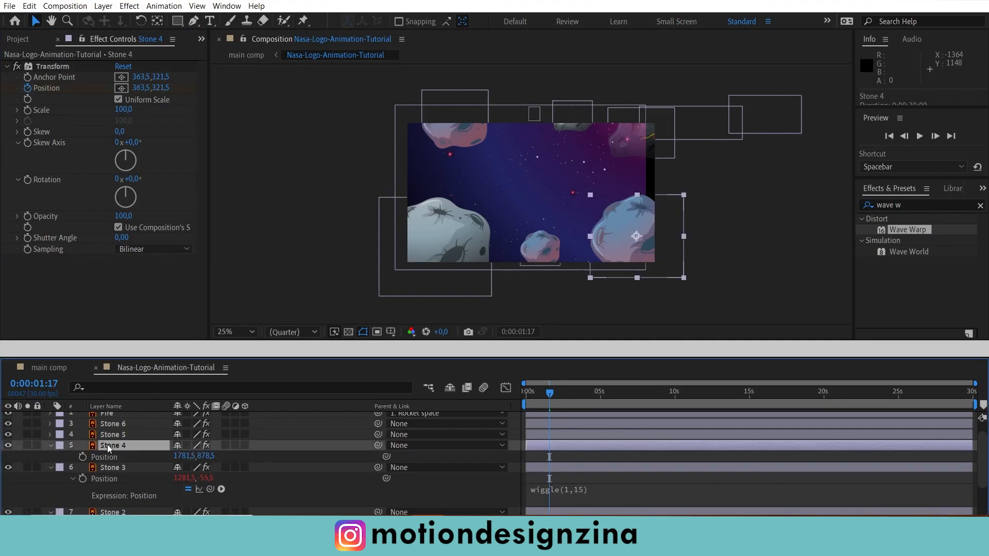
left_click(84, 456, "alt")
type("wiggle(1,15")
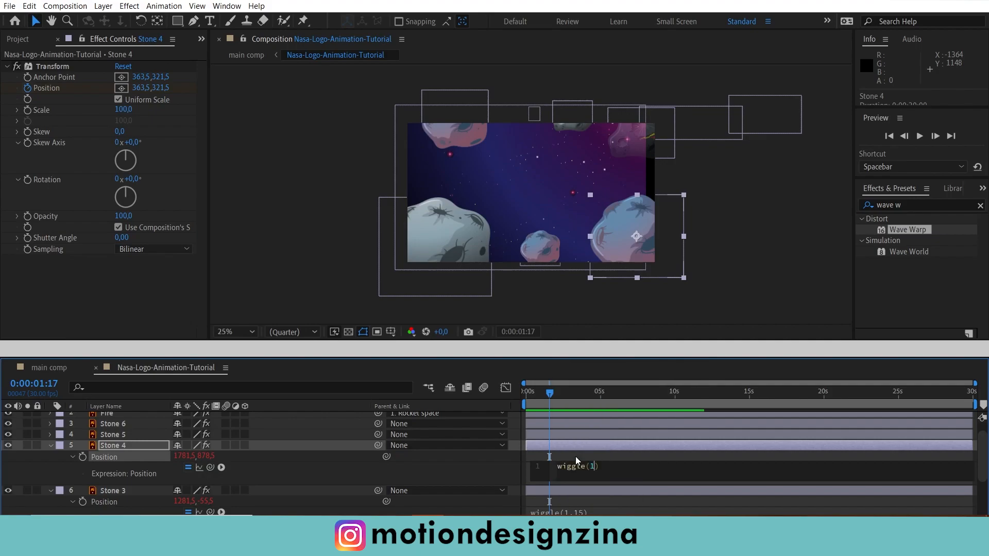
key("KP_Enter")
- Enable keyframing of Stone 5's Transform effect Position, add wiggle(1,15) to the layer's own Position, and preview all stones from the start
key("p")
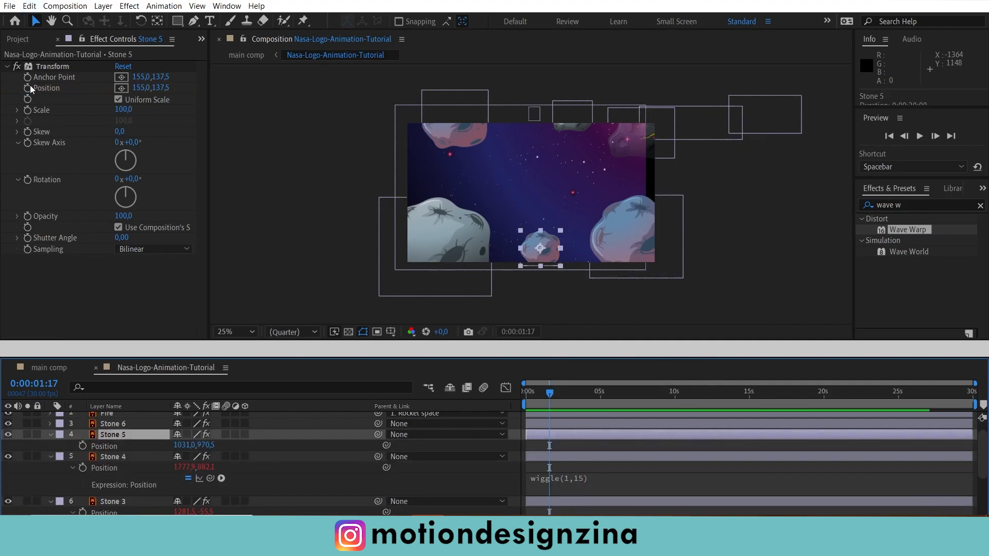
left_click(82, 446, "alt")
type("wiggle(1,15)")
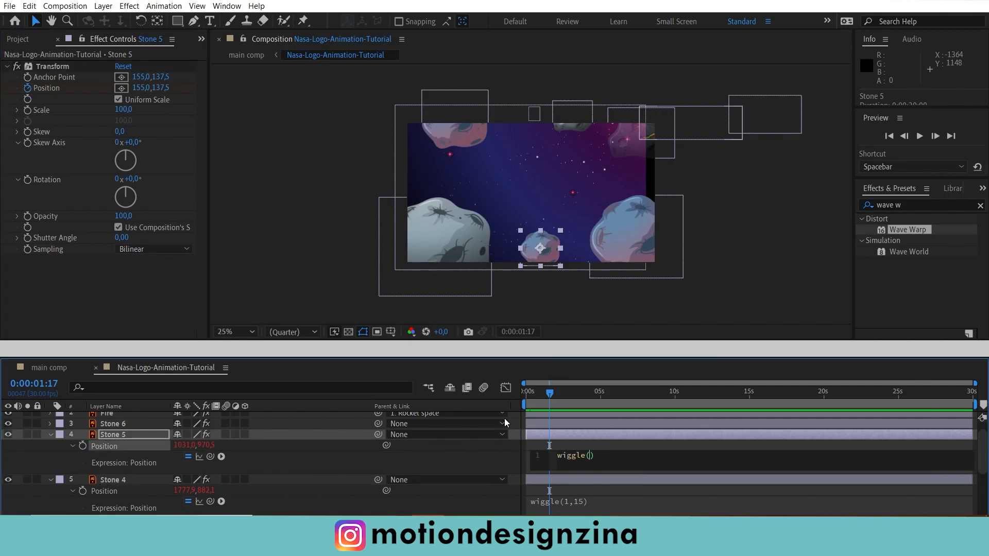
key("KP_Enter")
left_click_drag(551, 388, 165, 395)
key("space")
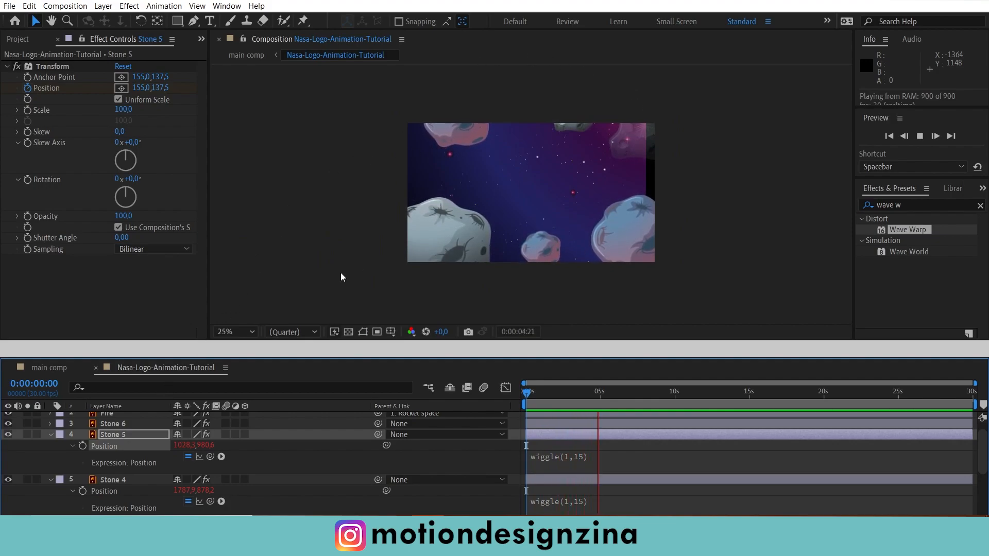
key("space")
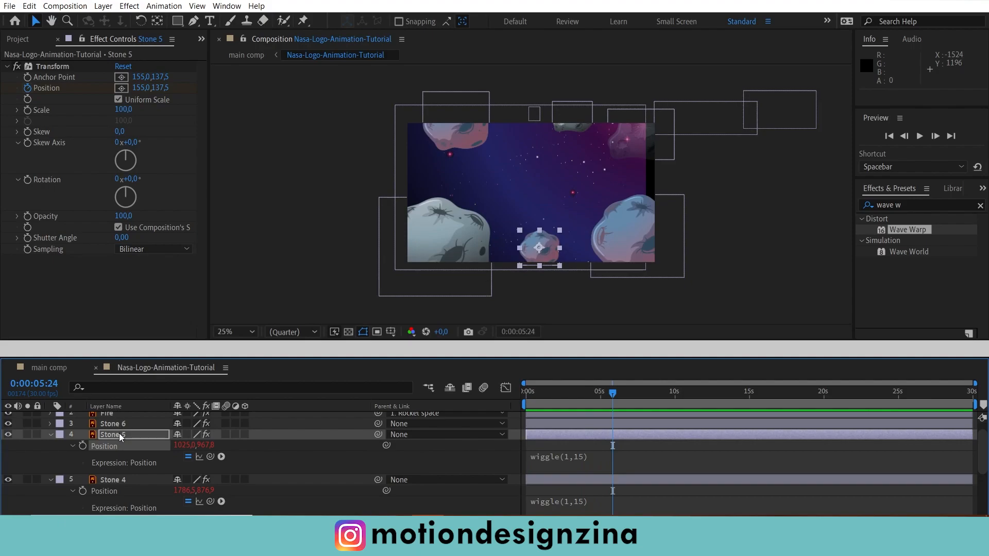
- Collapse the expanded properties of the Stone 5, Stone 4, Stone 3 and Stone 2 layers in the timeline
key("u")
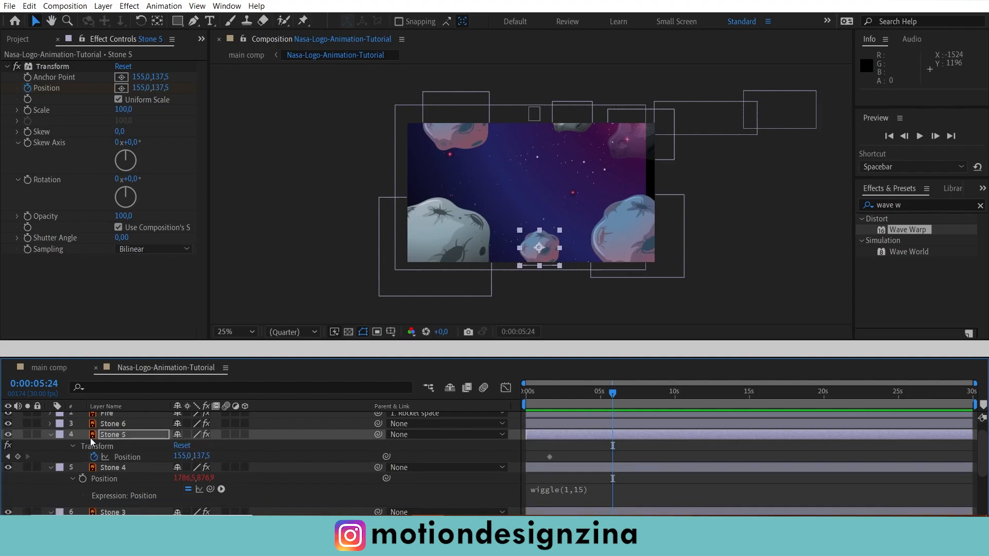
left_click(51, 434)
left_click(51, 445)
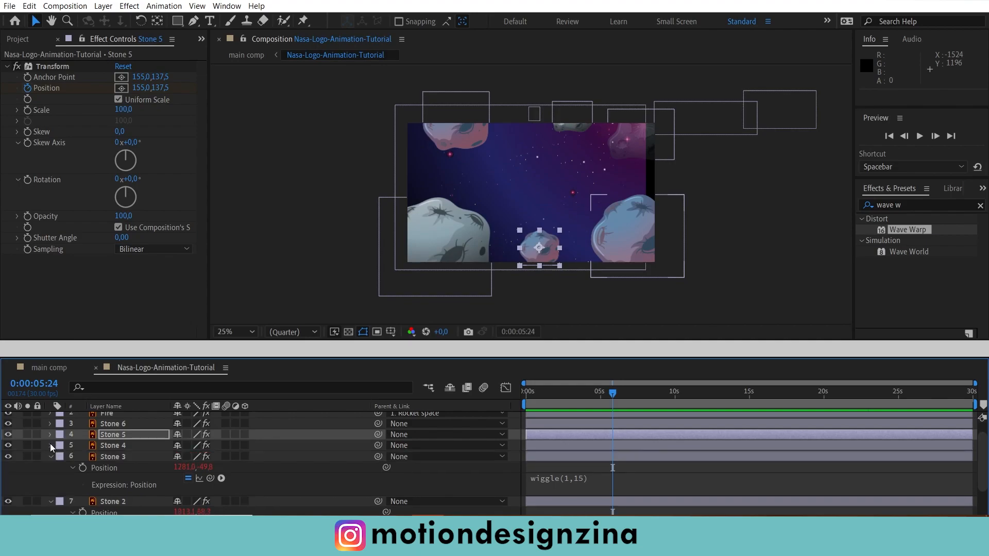
left_click(50, 456)
left_click(51, 467)
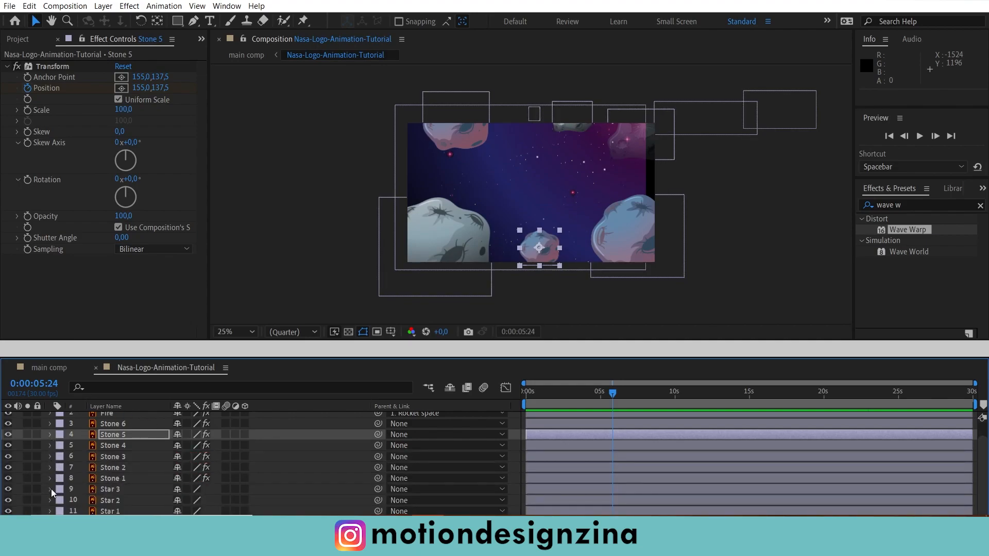
- Pre-compose the Star 3, Star 2 and Star 1 layers into a new composition named "stars"
scroll(210, 457, "up", 1)
scroll(209, 455, "down", 1)
scroll(209, 456, "up", 1)
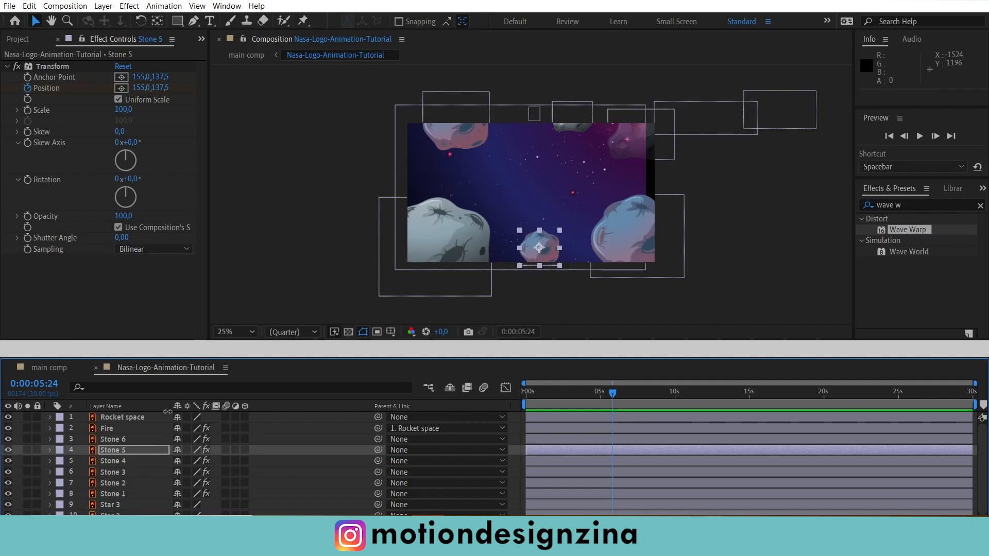
scroll(122, 480, "down", 1)
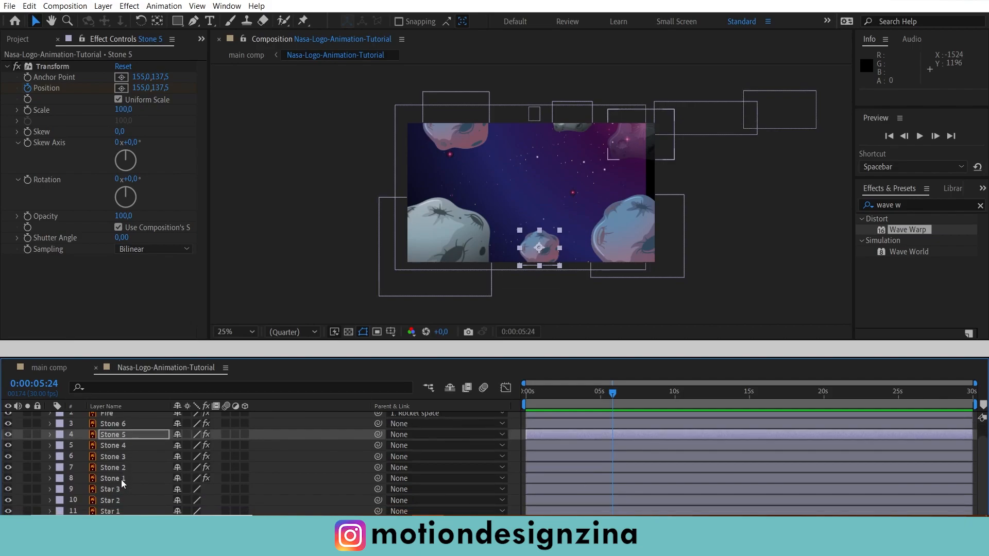
left_click(120, 490)
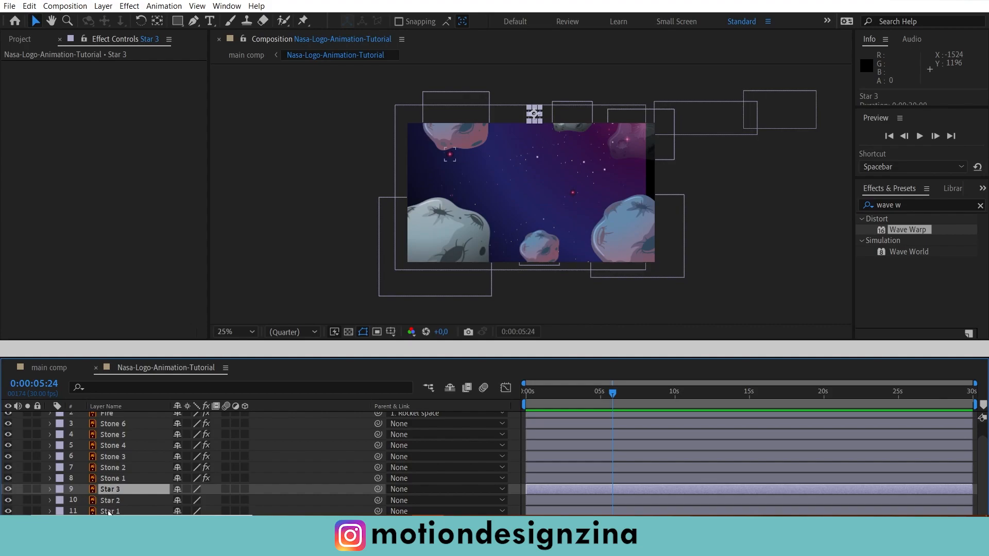
left_click(109, 512, "shift")
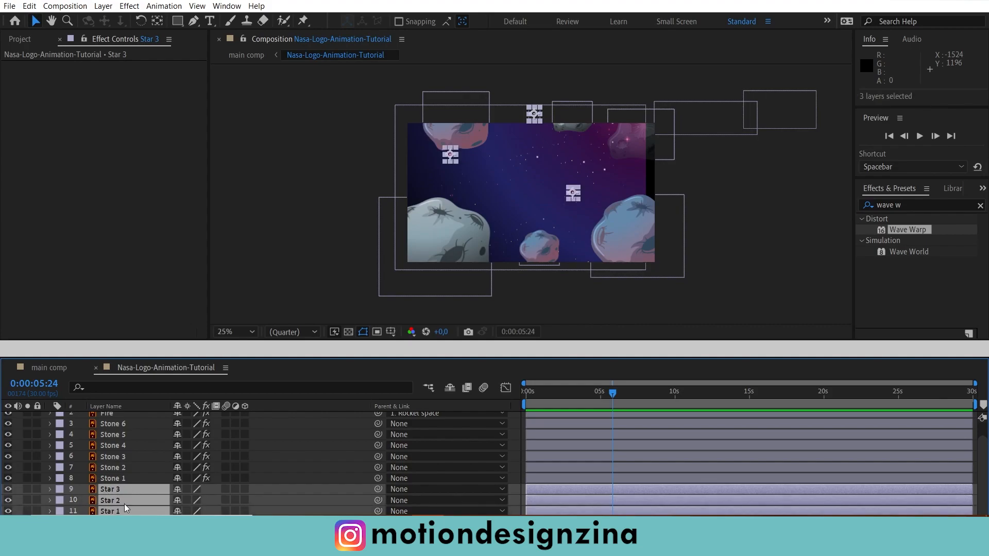
right_click(125, 504)
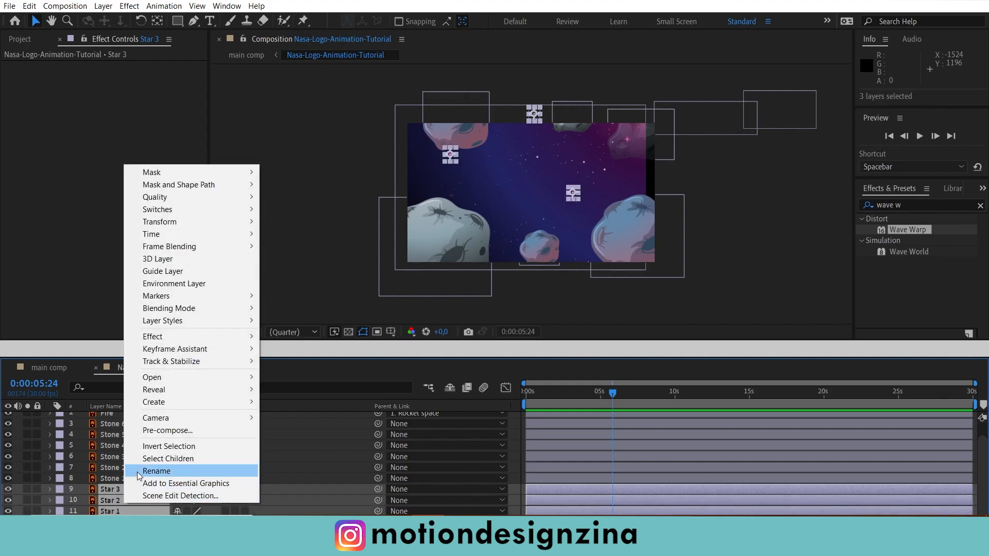
left_click(156, 433)
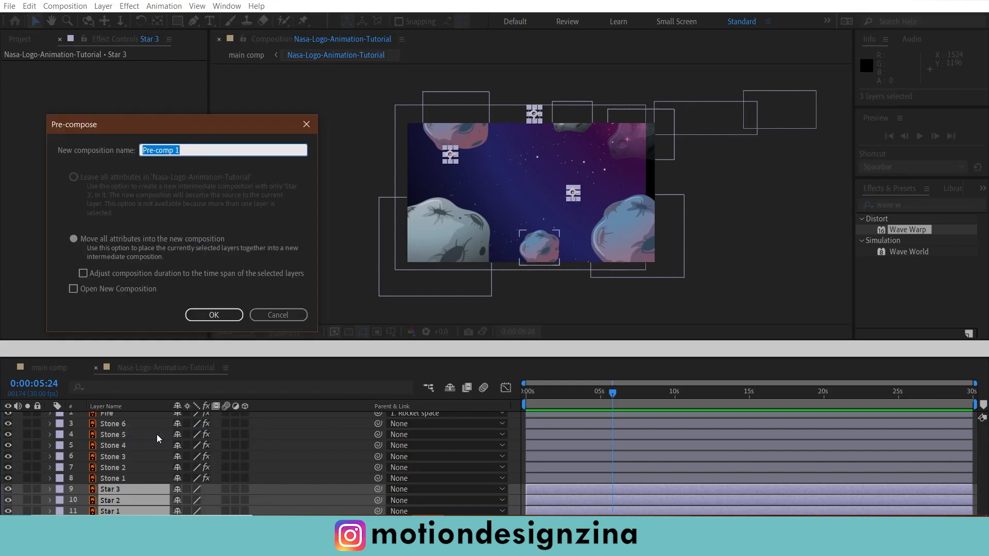
type("stars")
key("Return")
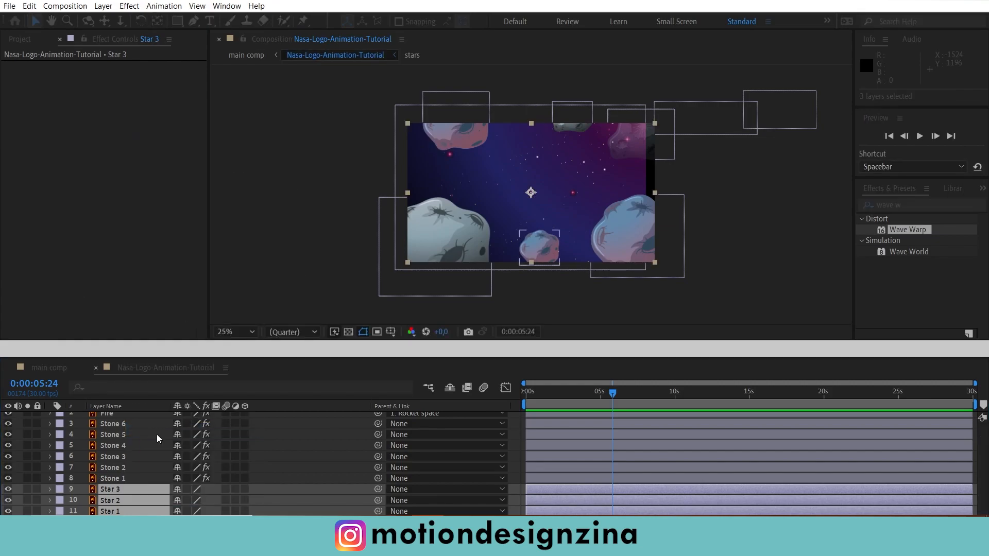
- In the stars composition, set a 0% Scale keyframe on Star 3 at the first frame and move the current time to 0:00:00:17
double_click(130, 504)
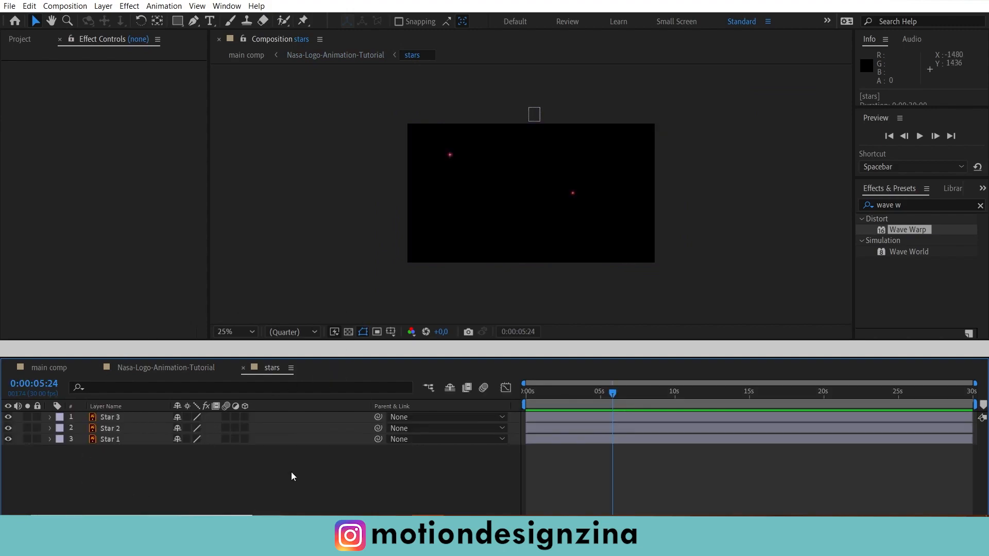
left_click(104, 439)
left_click_drag(607, 391, 482, 401)
left_click(163, 420)
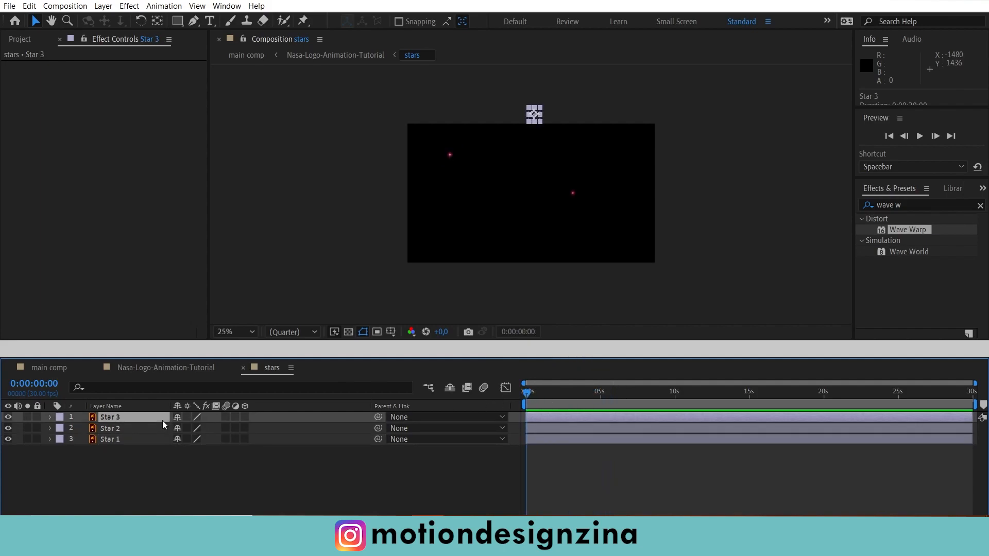
key("s")
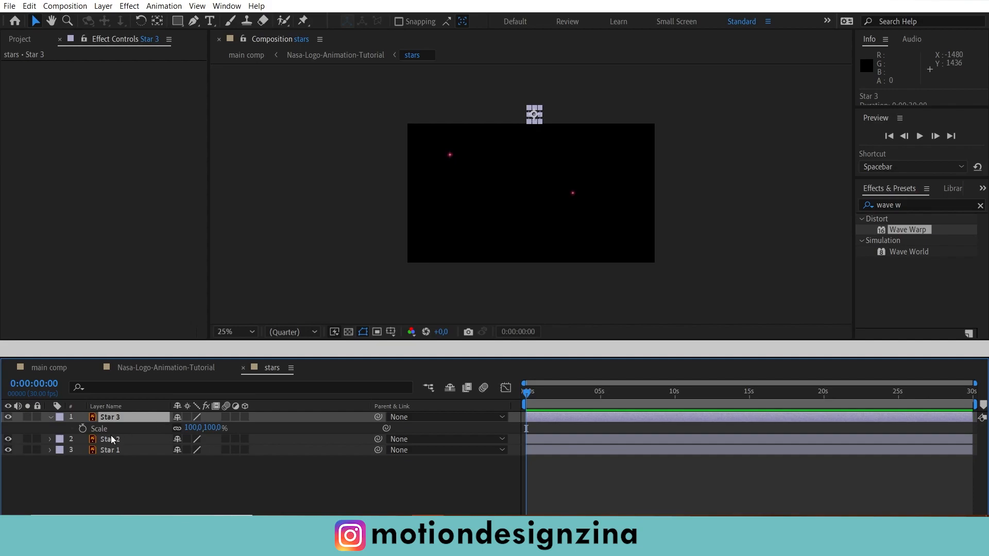
left_click(83, 430)
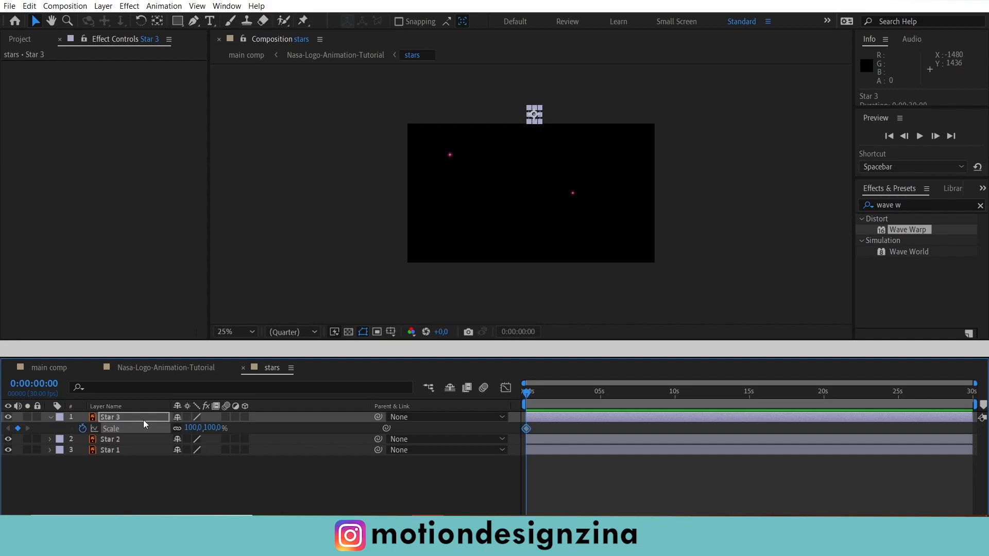
left_click(216, 428)
type("0")
key("Return")
left_click_drag(527, 391, 535, 393)
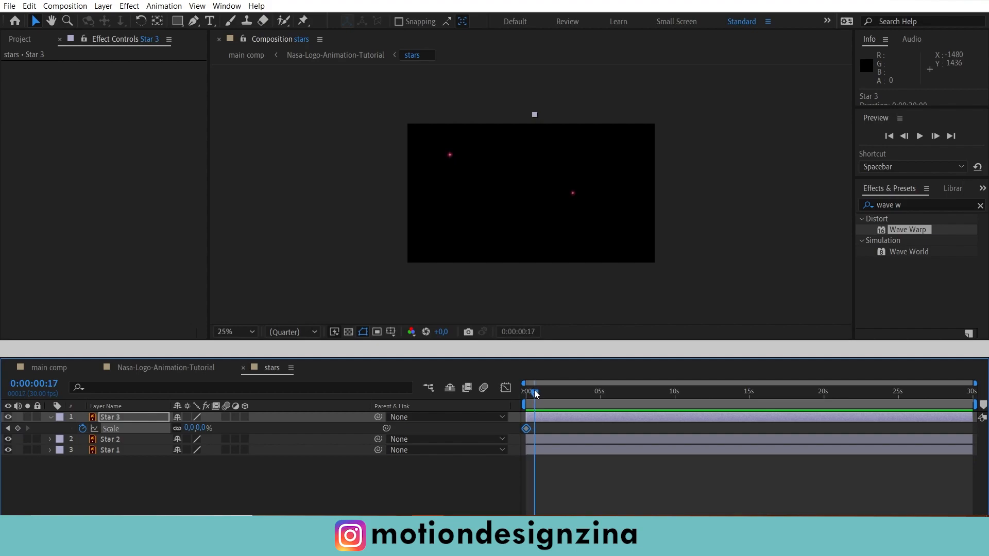
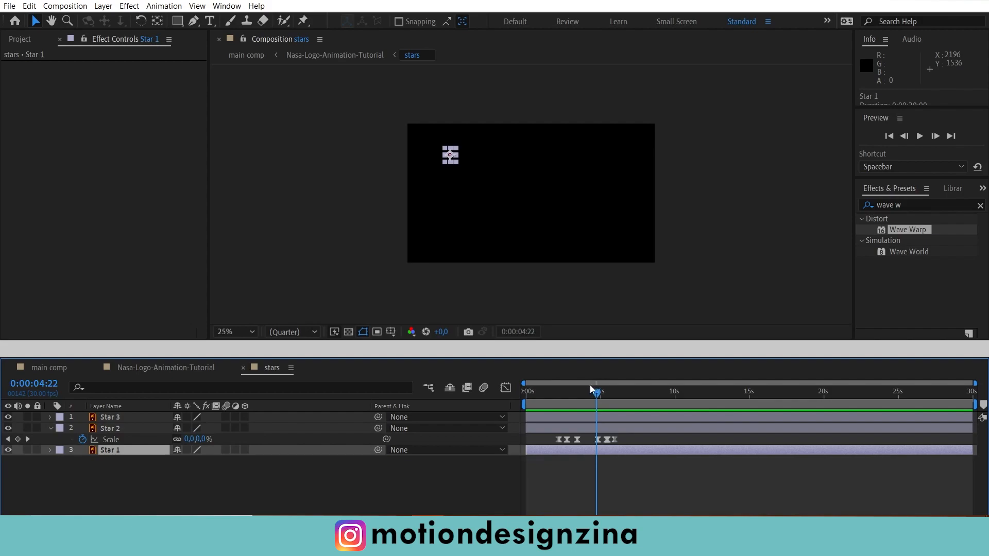
- Paste the copied Scale keyframes onto Star 1 at the start of the composition and preview the star animation
left_click_drag(598, 389, 465, 397)
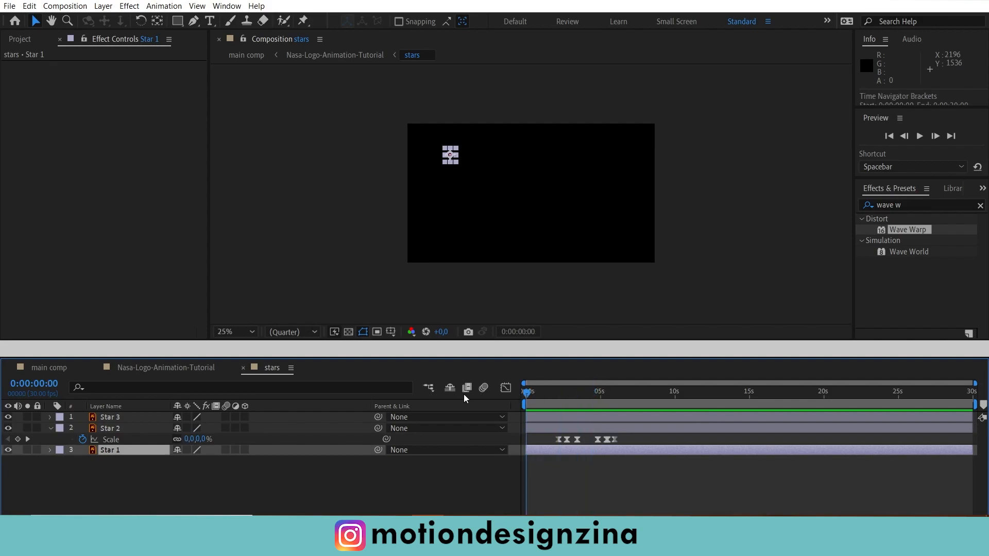
key("ctrl+v")
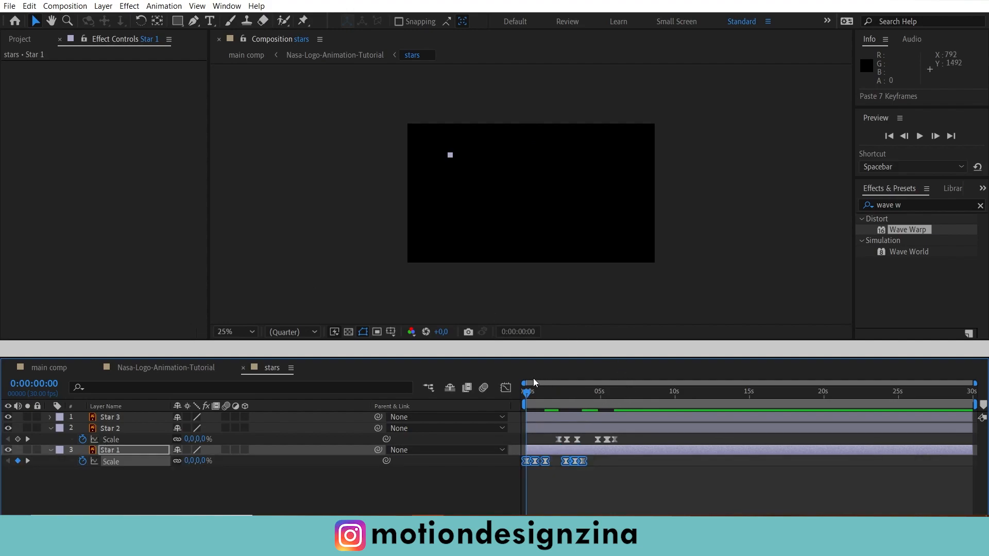
key("space")
key("space")
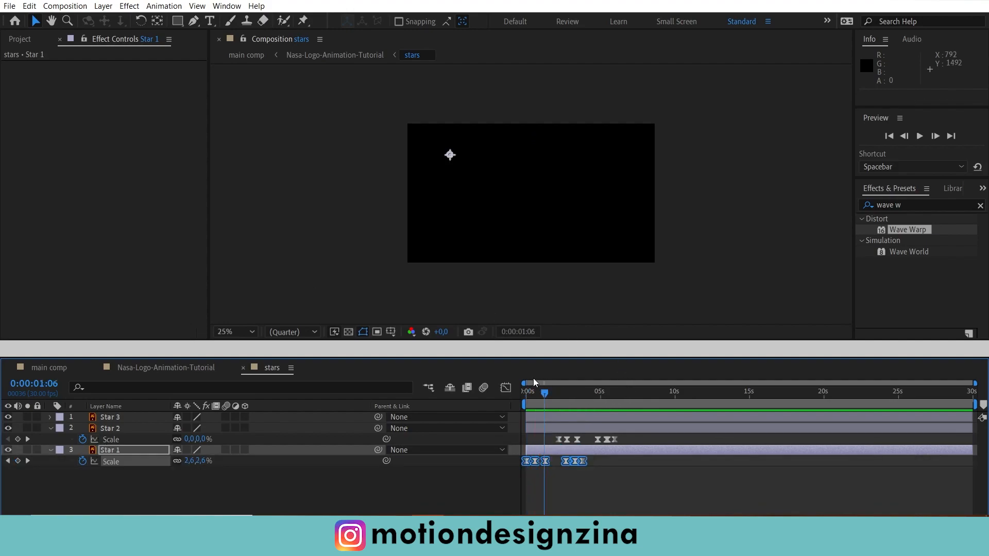
left_click_drag(570, 462, 583, 460)
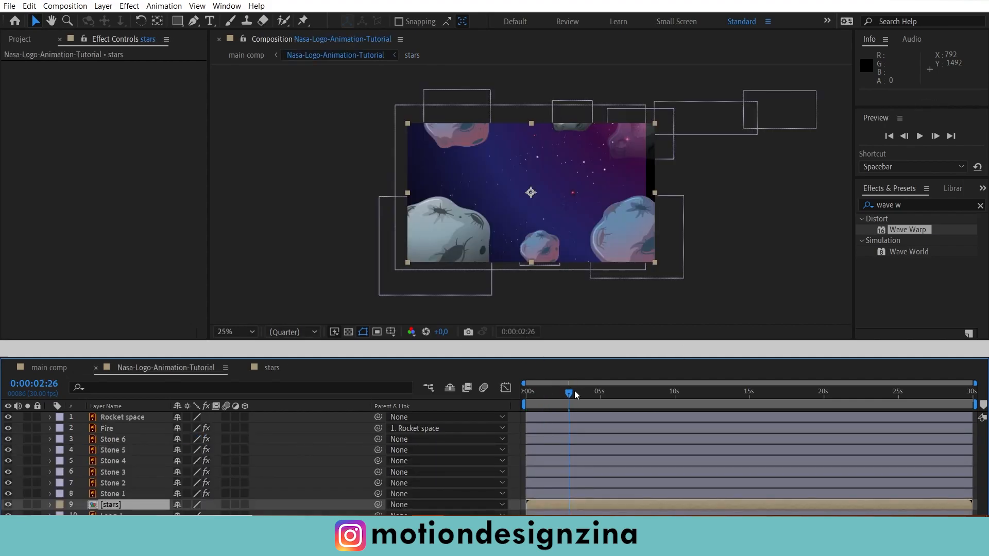
- Preview the Nasa-Logo-Animation-Tutorial composition from the first frame to check the animated stars
left_click_drag(574, 393, 300, 380)
key("space")
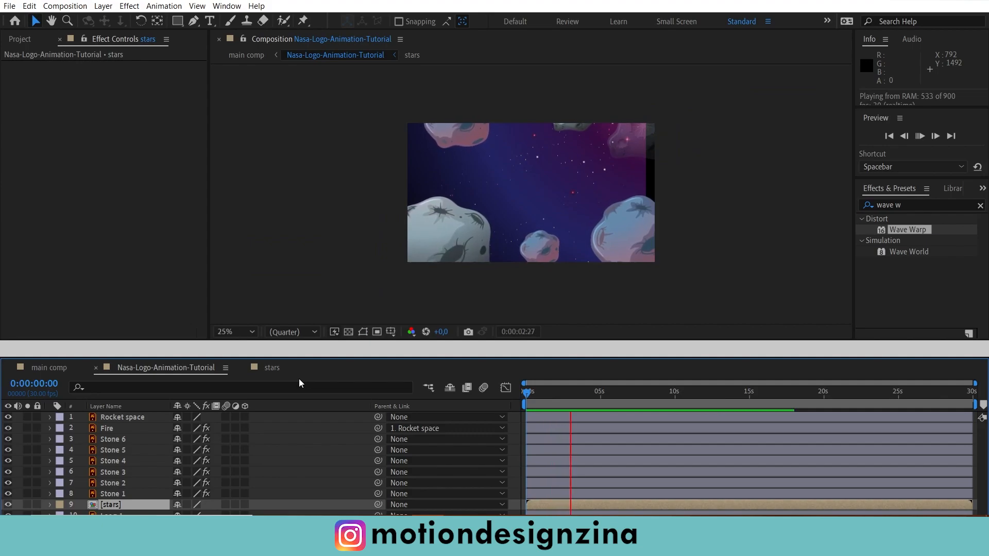
key("space")
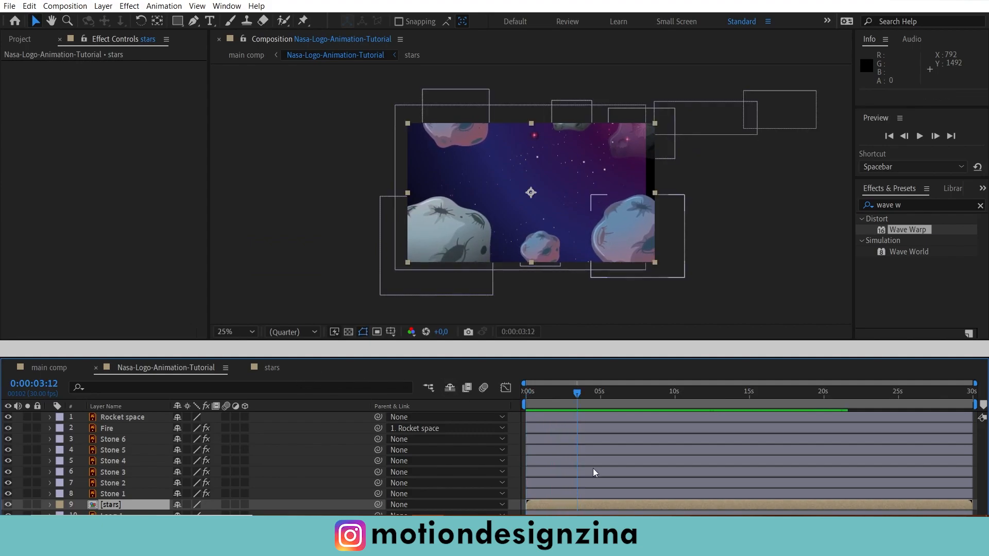
- Import NASA_logo.svg.png as footage and place it in the composition between the Stone 1 and stars layers
left_click(123, 450)
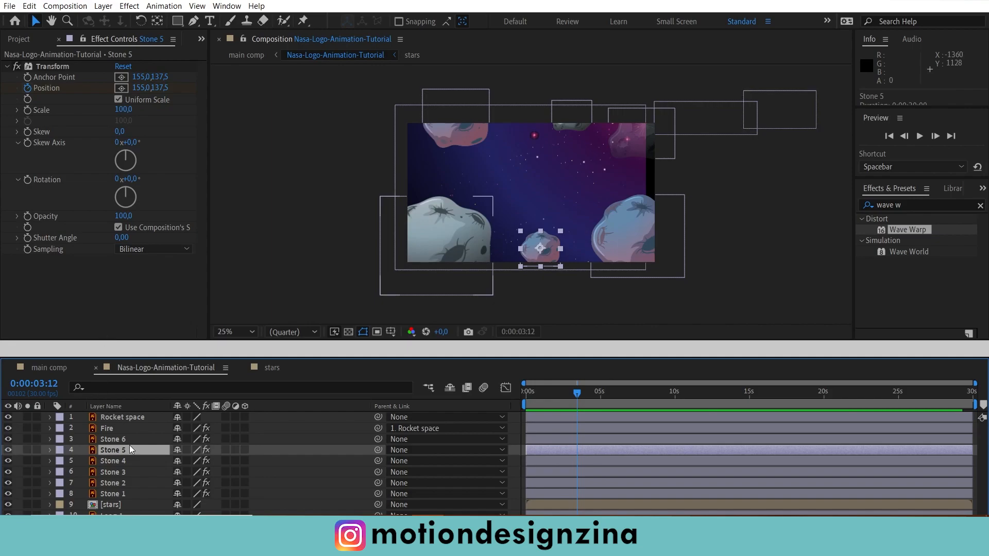
left_click(13, 41)
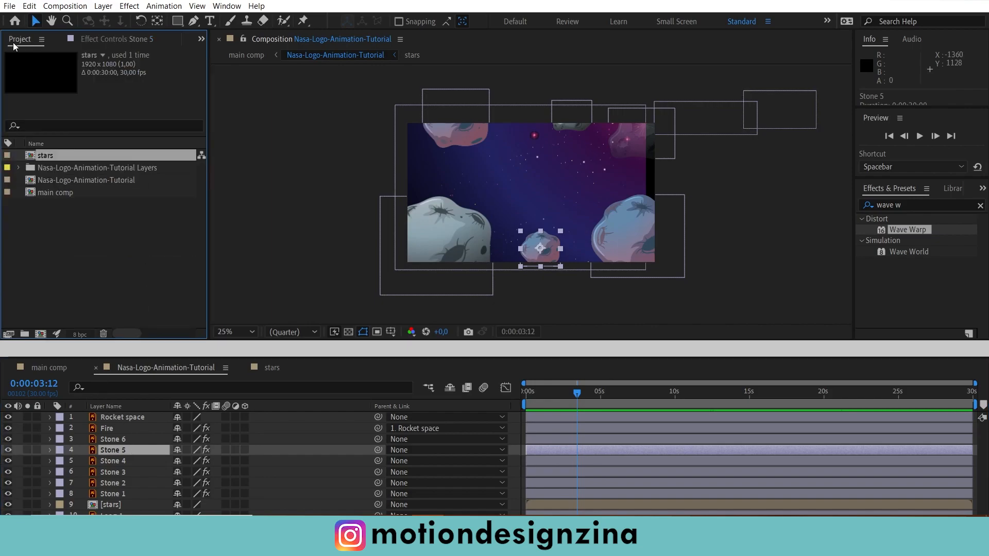
double_click(91, 267)
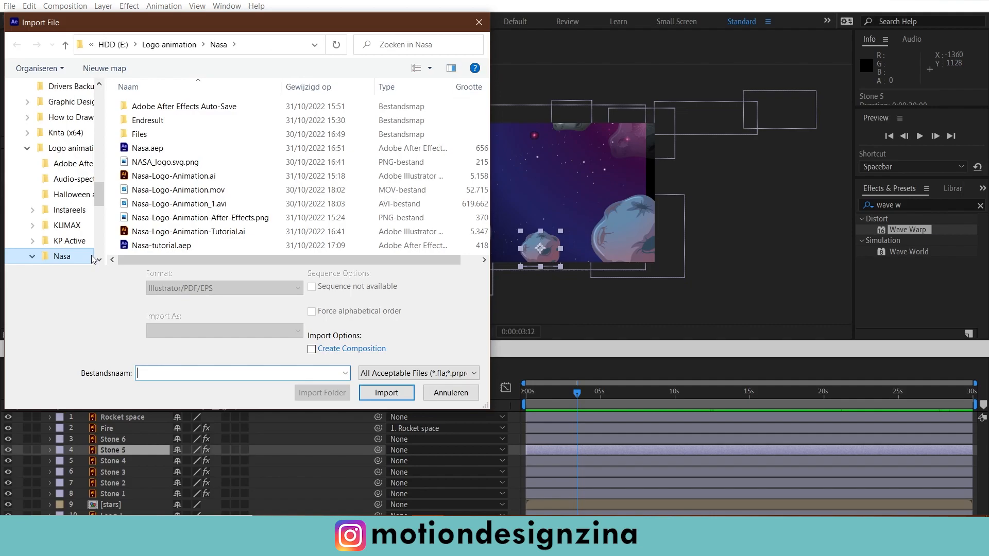
left_click(152, 166)
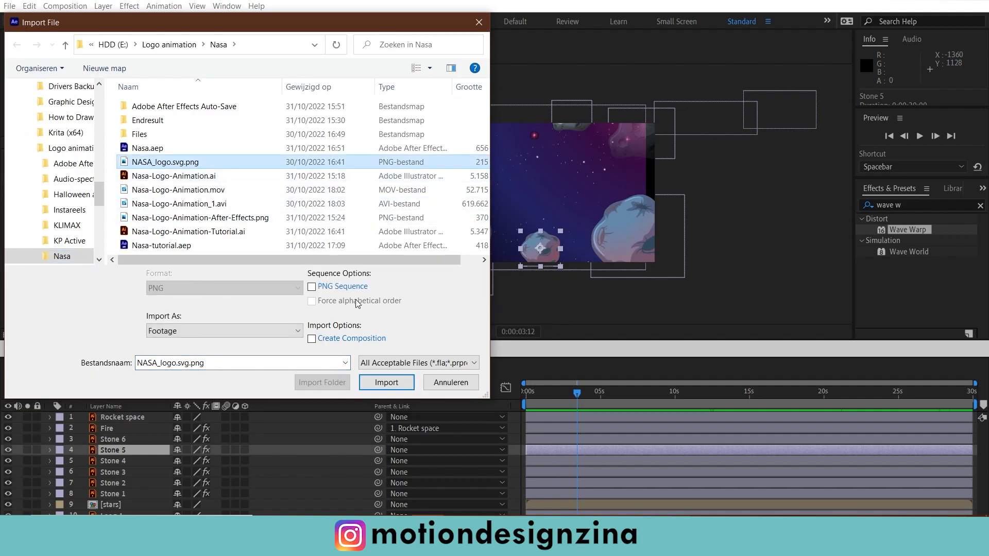
left_click(397, 388)
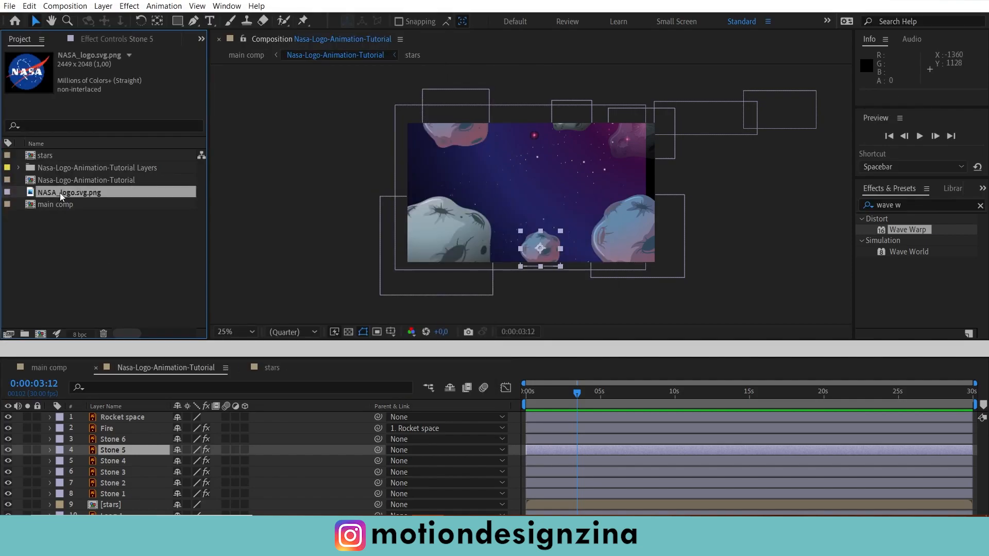
left_click_drag(60, 192, 111, 499)
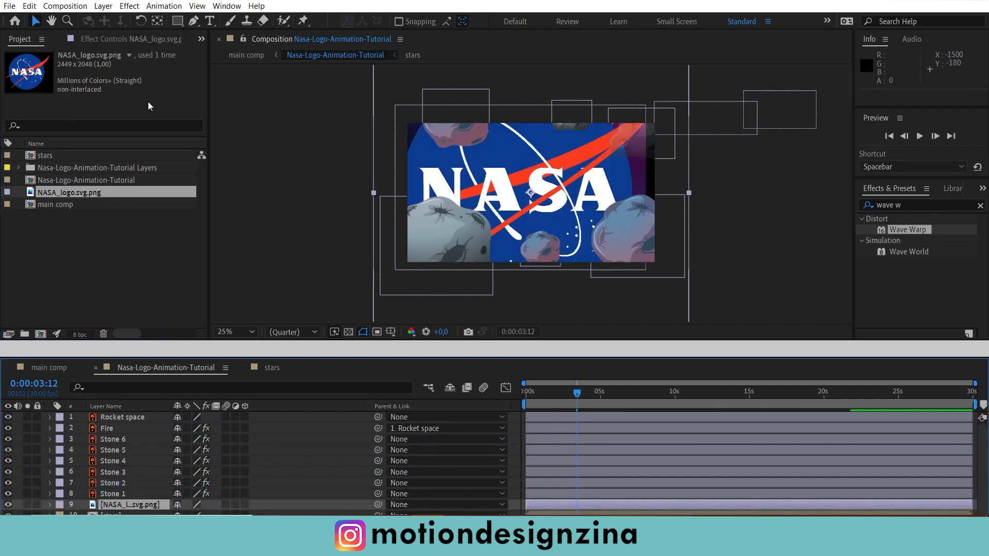
- Scale the NASA logo layer down to 25%
key("s")
scroll(113, 456, "down", 1)
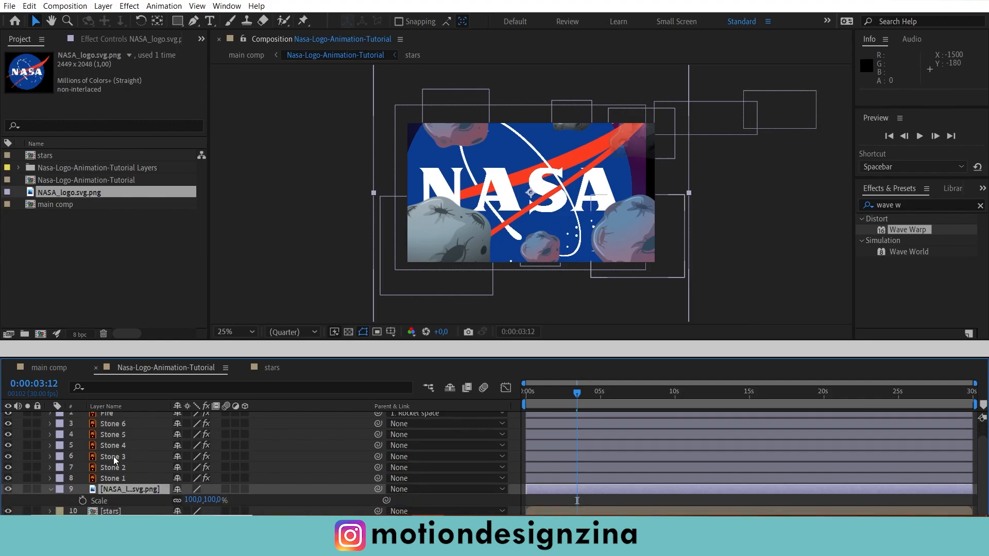
key("s")
left_click_drag(196, 507, 143, 499)
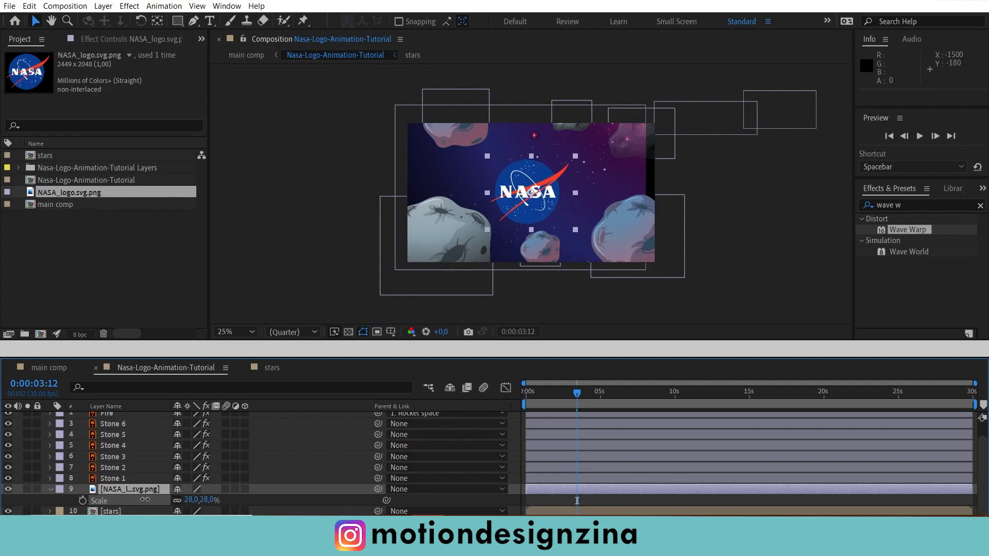
- Raise the NASA logo slightly in the frame by setting its Position to 960, 496
left_click(131, 488)
key("p")
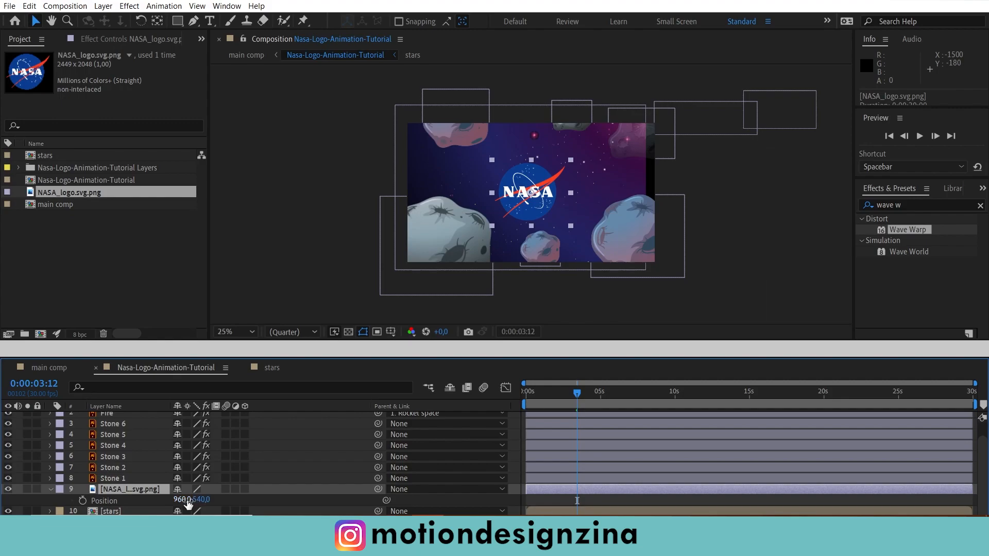
mouse_move(183, 499)
left_mouse_down()
mouse_move(158, 500)
mouse_move(178, 500)
left_mouse_up()
key("ctrl+z")
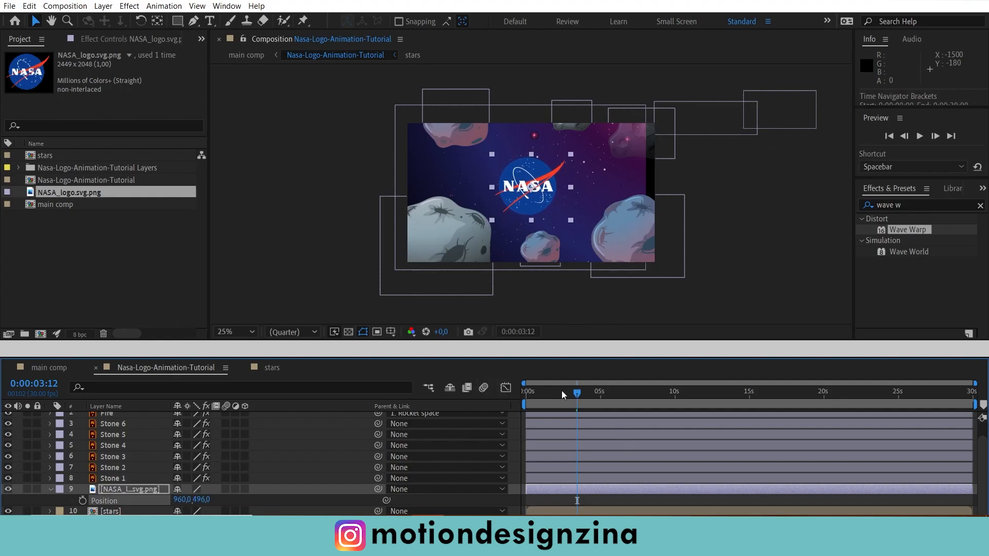
- Preview the NASA logo with the stars, then replay from the first frame to see when the rocket covers the logo
key("space")
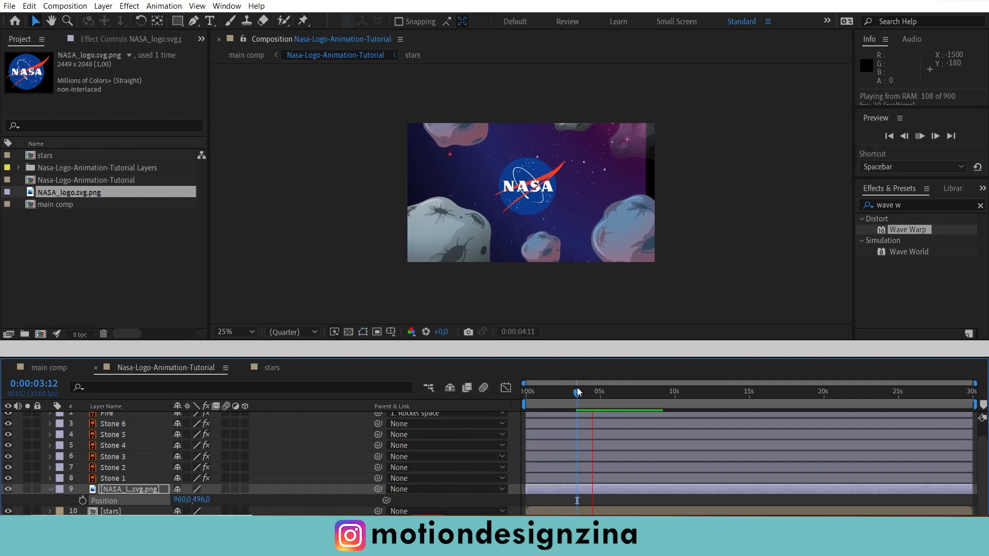
key("space")
key("Home")
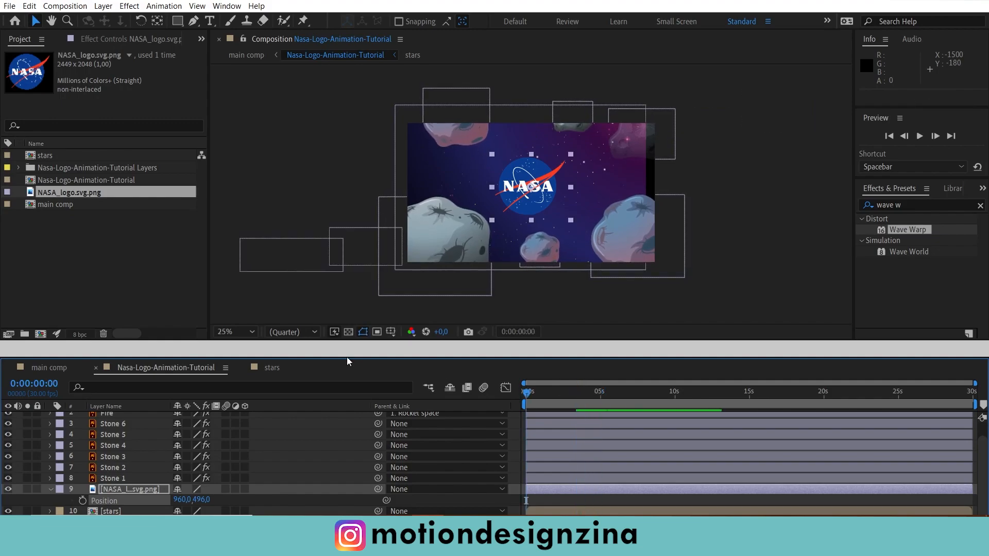
key("space")
key("space")
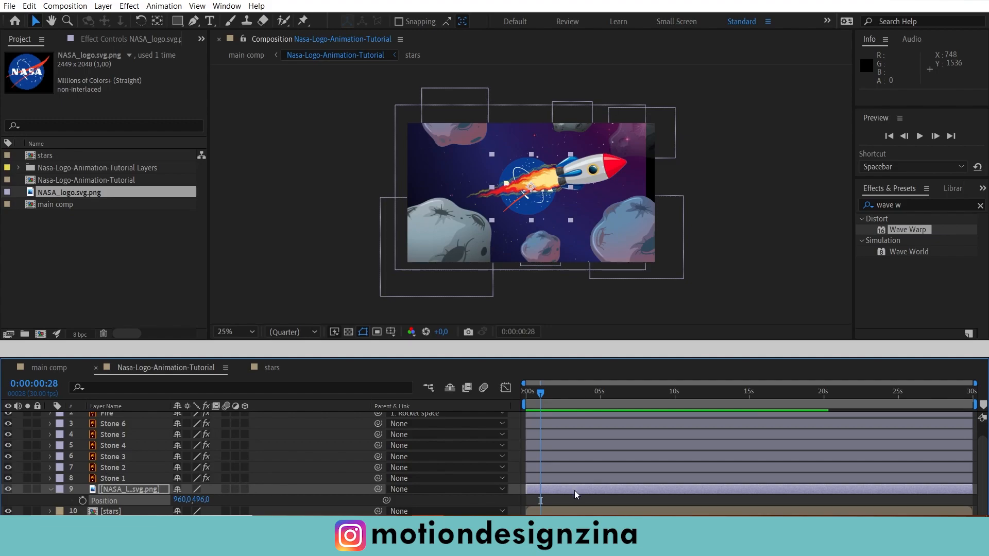
- Shift the NASA logo layer to start at about 0:00:00:26, behind the passing rocket, and reveal its Scale property
left_click_drag(574, 490, 592, 487)
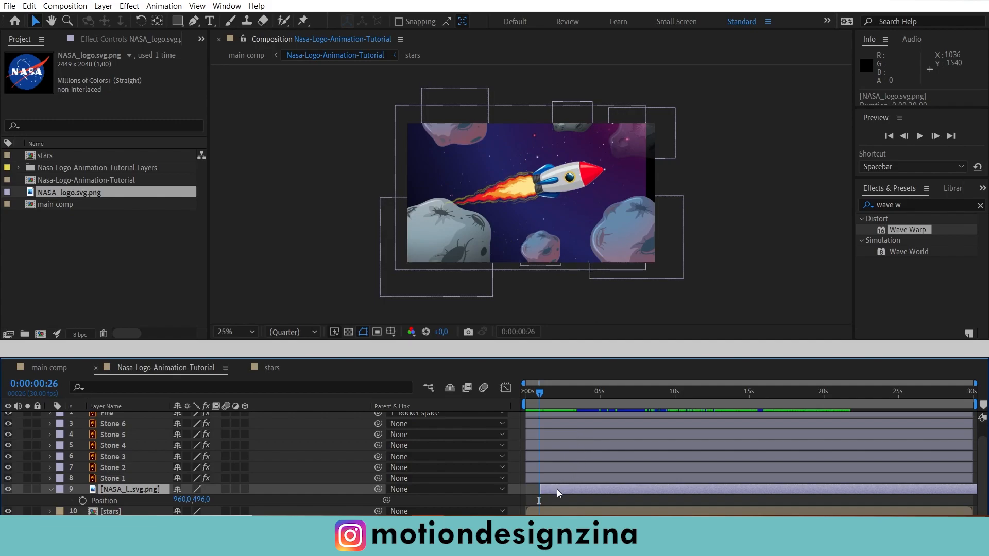
left_click_drag(556, 489, 555, 490)
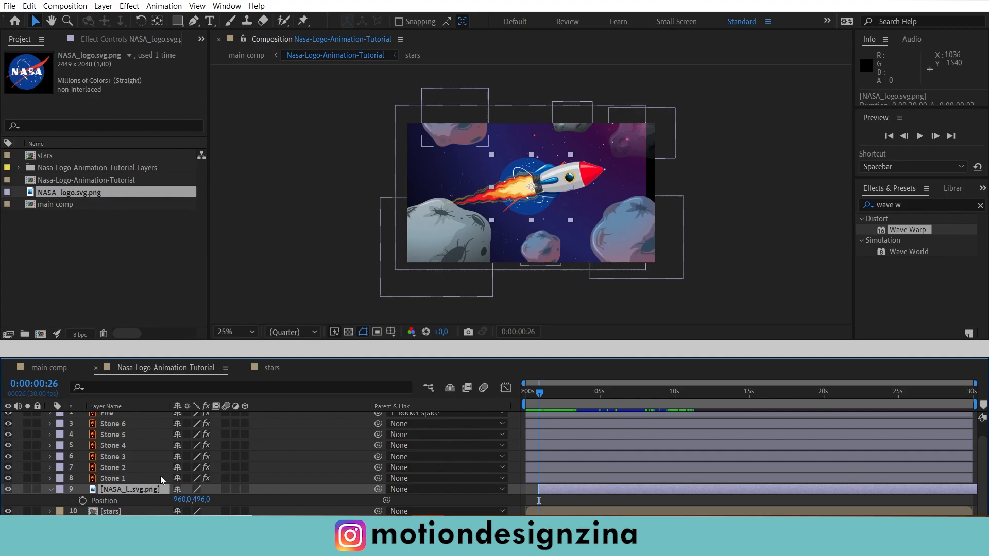
key("s")
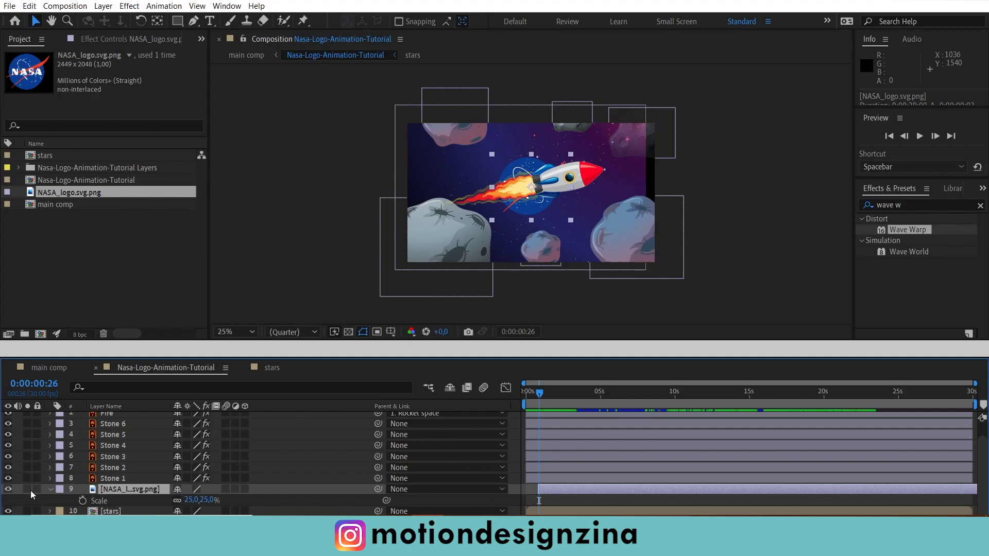
- Start keyframing the NASA logo's Scale at 0:00:00:26 with a value of 0%
left_click(82, 500)
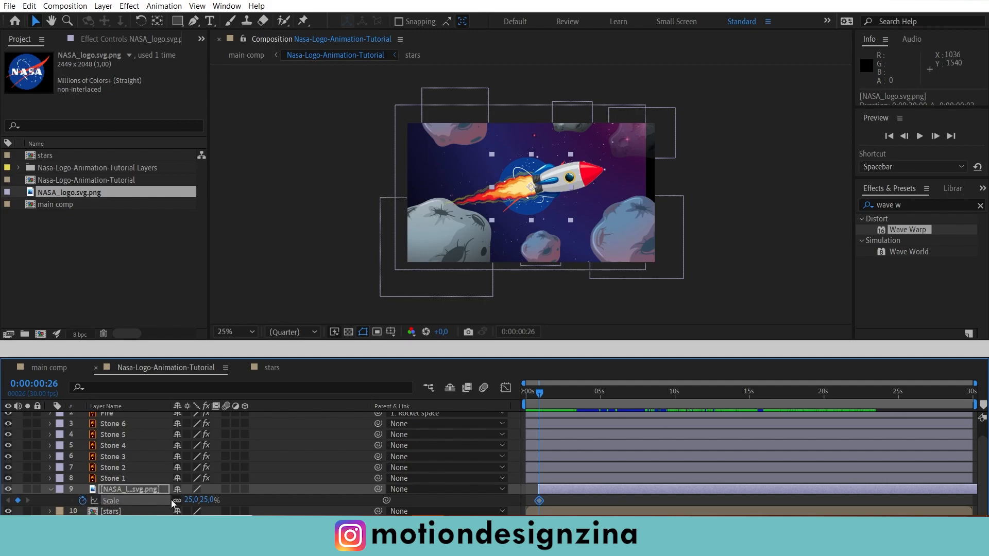
left_click_drag(191, 504, 12, 491)
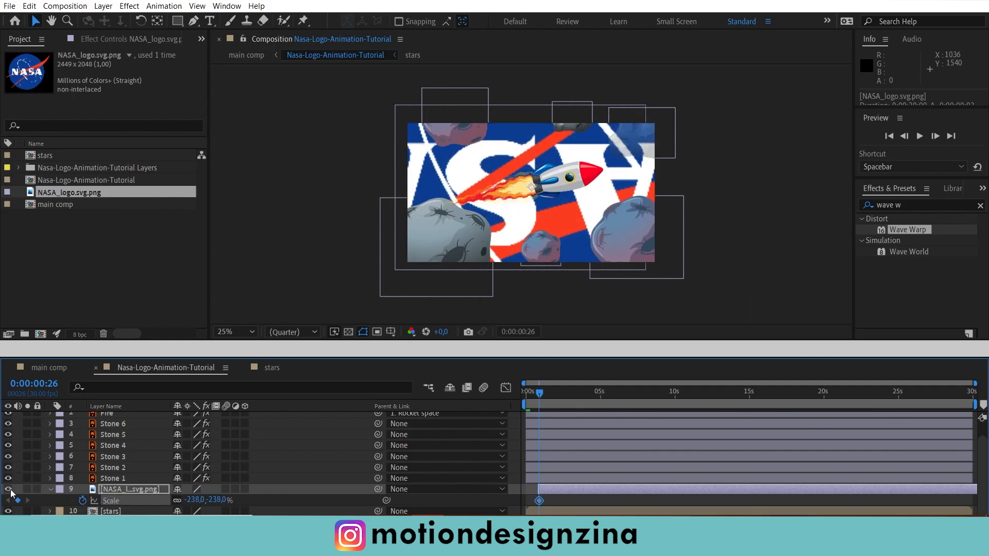
key("ctrl+z")
left_click(195, 500)
type("0")
key("Return")
- Add a second Scale keyframe of 25% shortly after the first and preview the logo growing
left_click_drag(539, 393, 540, 393)
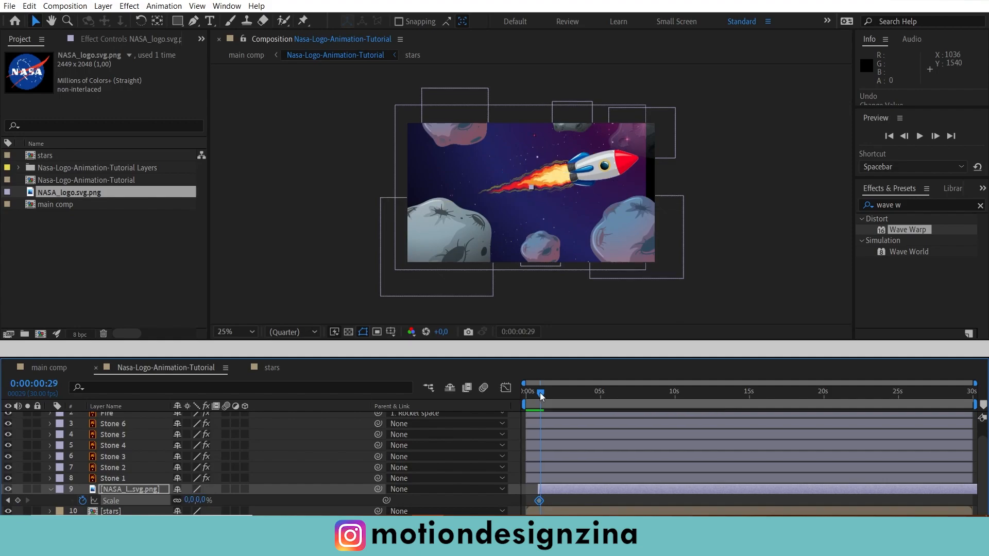
left_click_drag(192, 501, 203, 500)
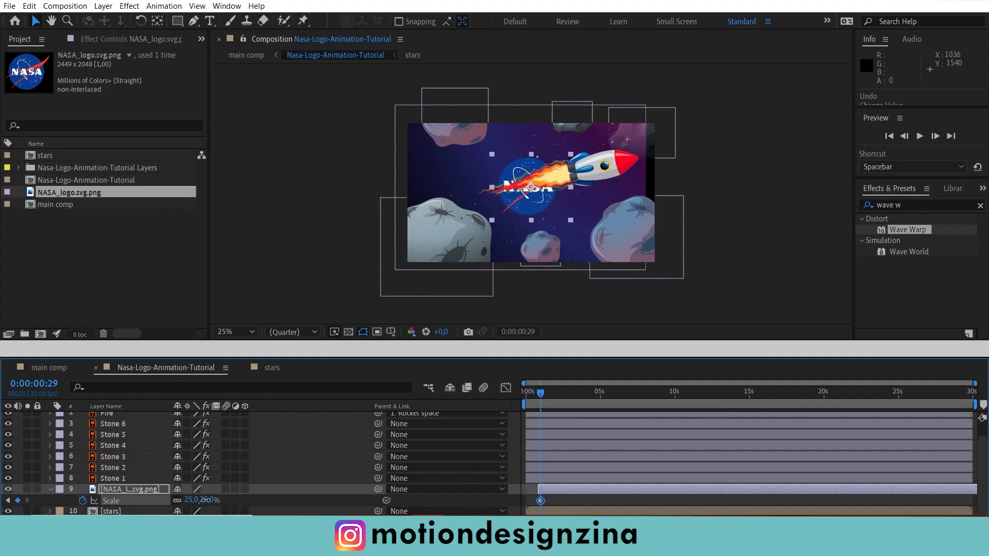
key("space")
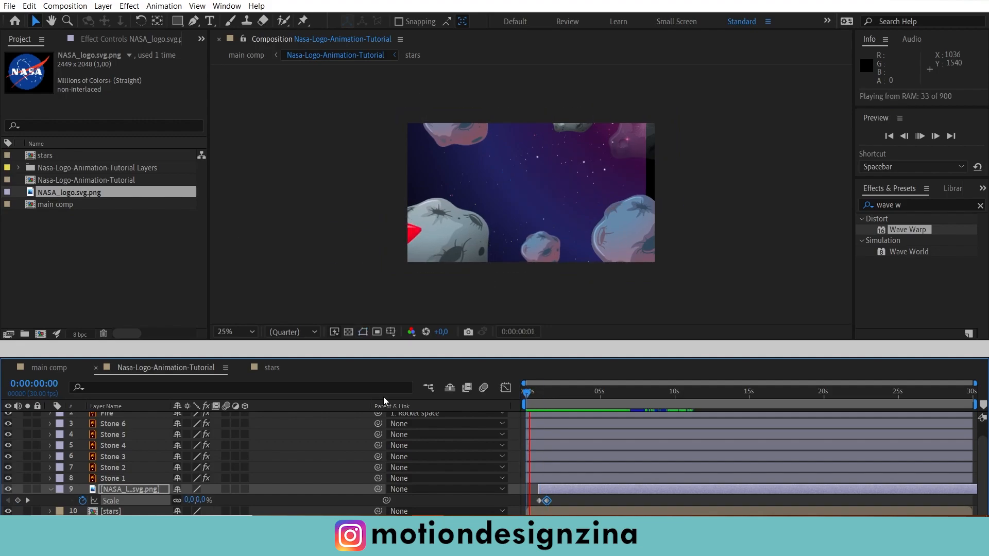
- Apply Easy Ease to both Scale keyframes of the NASA logo and preview the animation from the first frame
left_click(536, 500)
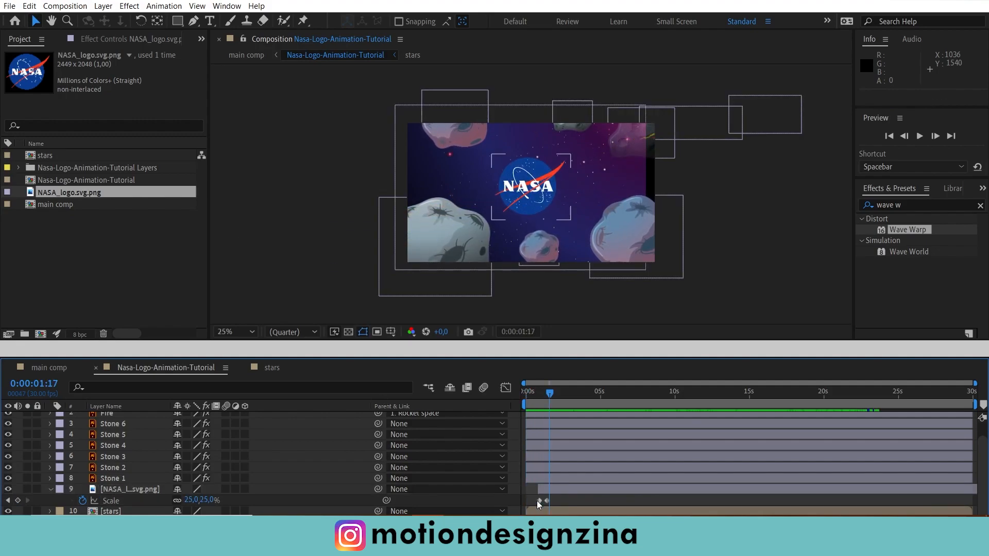
left_click_drag(533, 499, 530, 498)
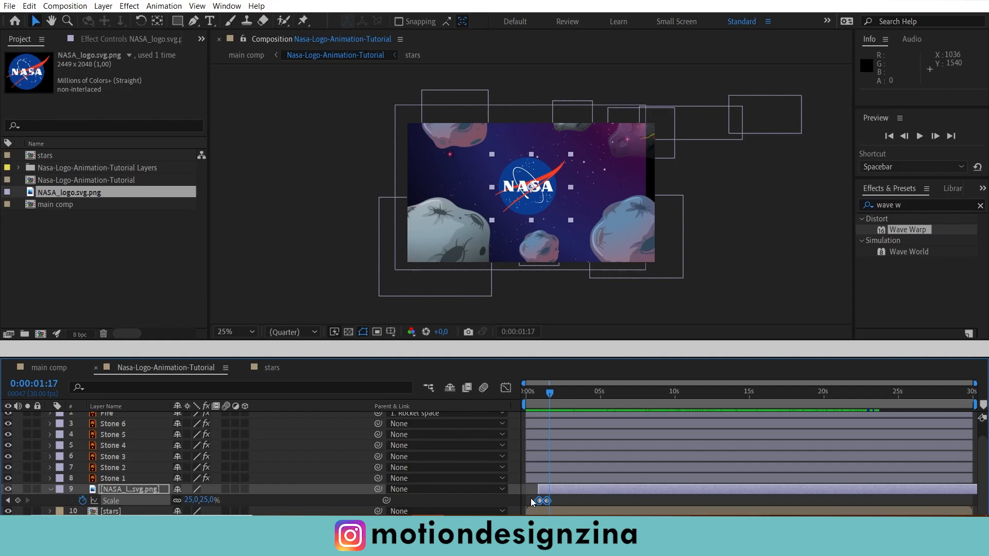
key("F9")
left_click(532, 390)
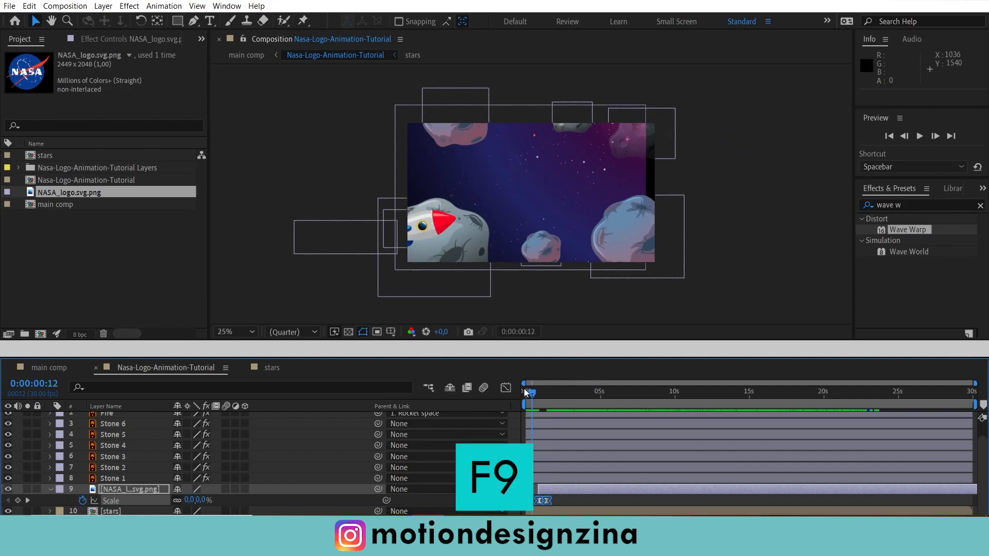
left_click(523, 391)
key("space")
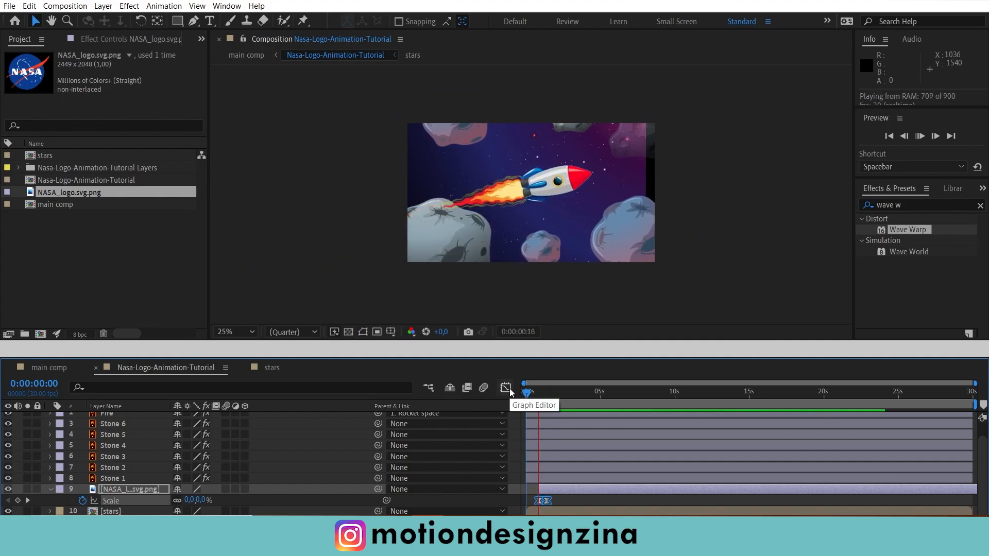
key("space")
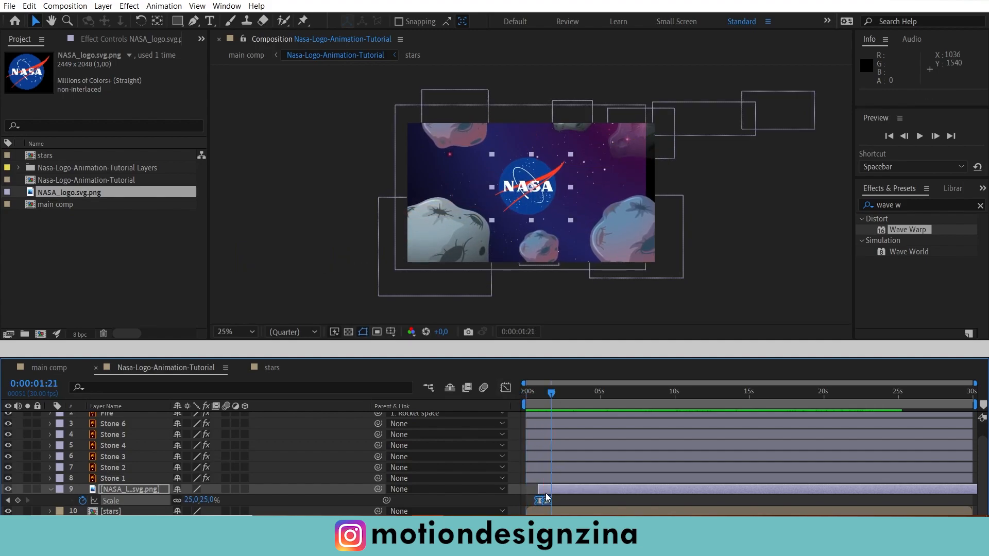
- Open the Graph Editor for the logo's Scale and set it to Edit Speed Graph
left_click(506, 388)
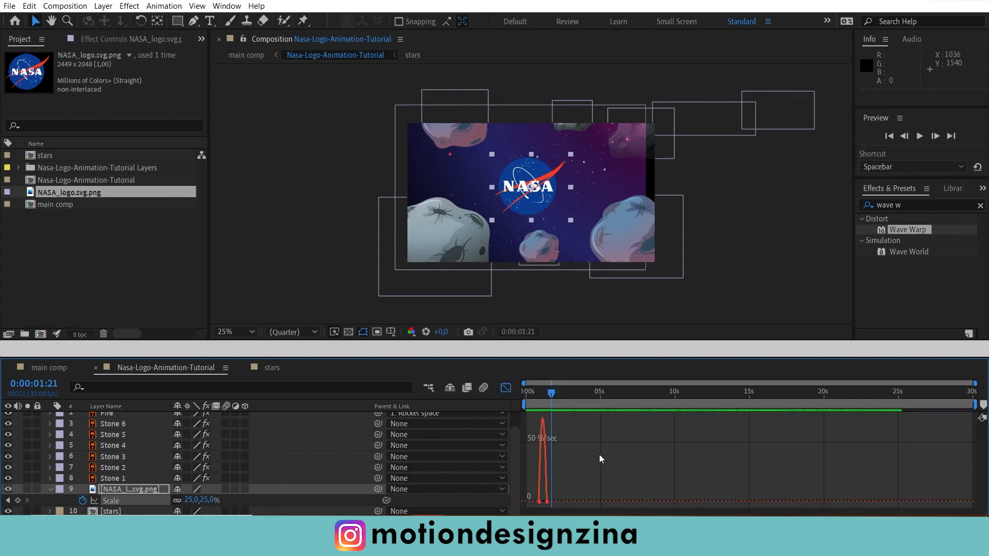
right_click(600, 458)
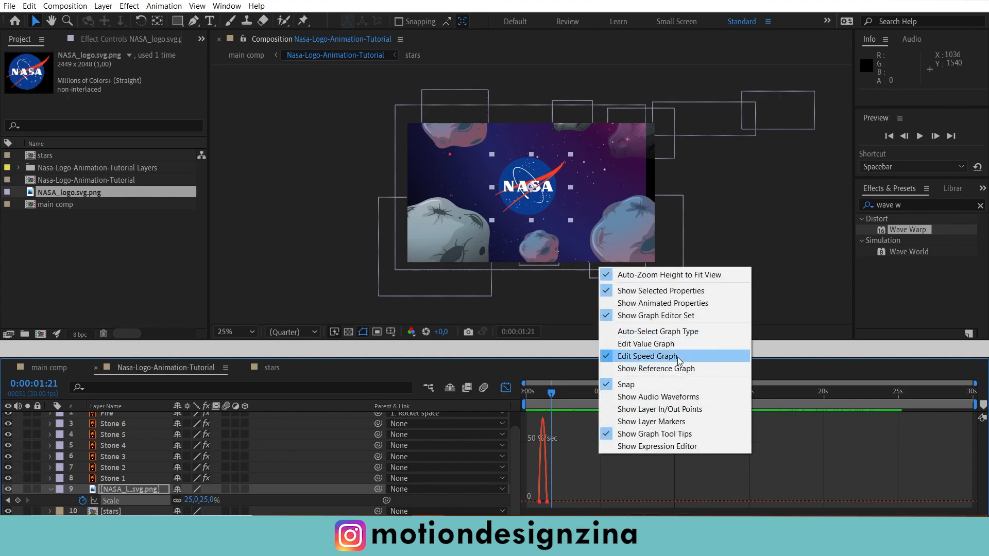
left_click(635, 358)
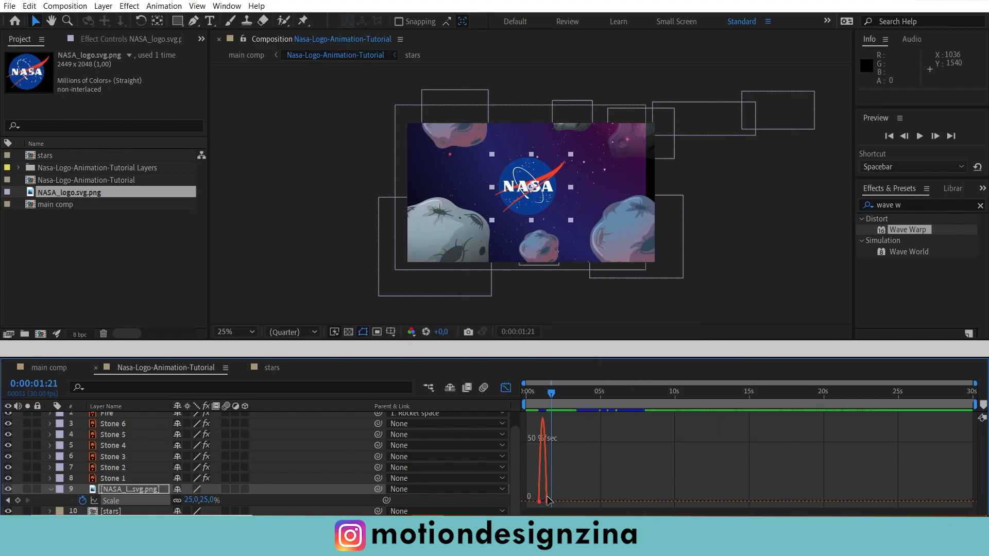
right_click(645, 427)
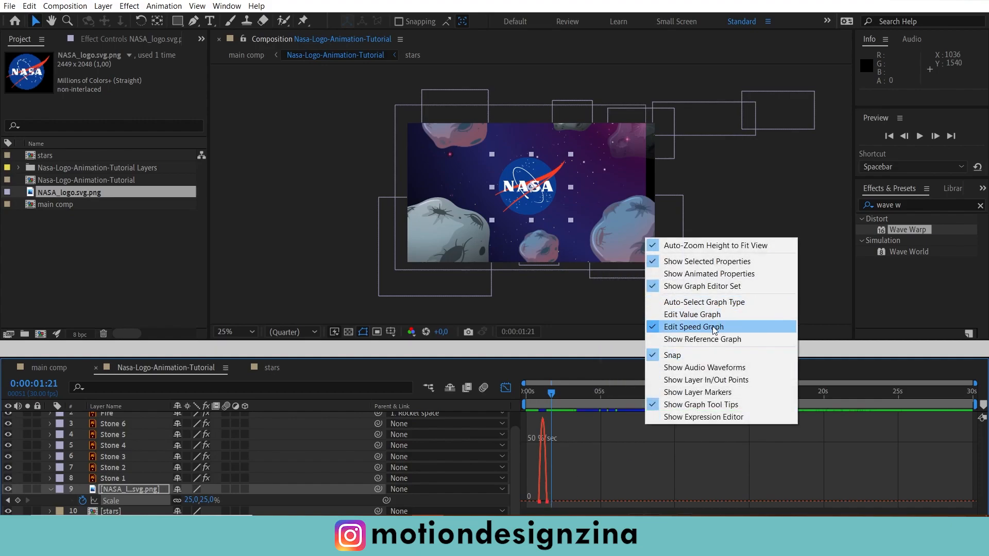
left_click(586, 443)
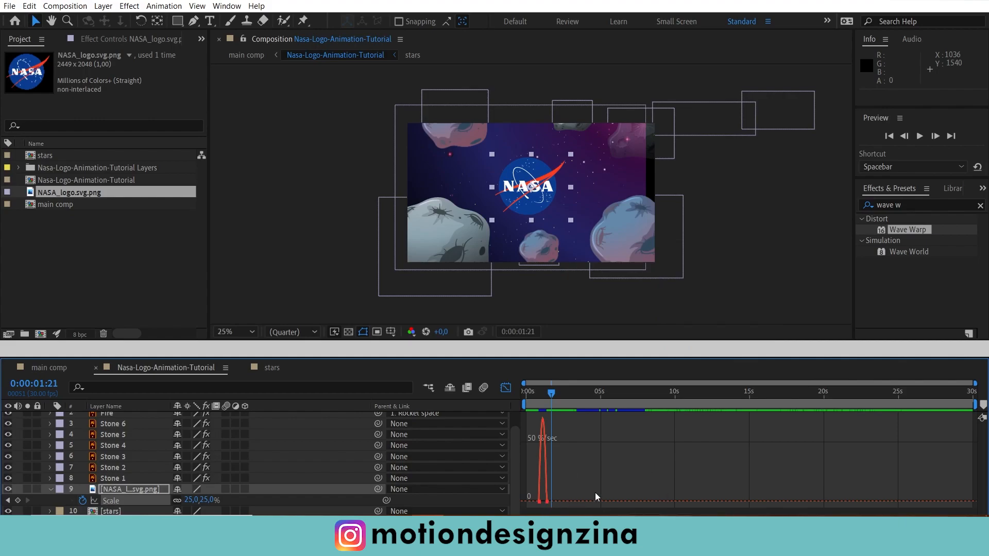
- Pull the last Scale keyframe's speed handle toward the first keyframe, preview the easing, and close the Graph Editor
left_click(546, 502)
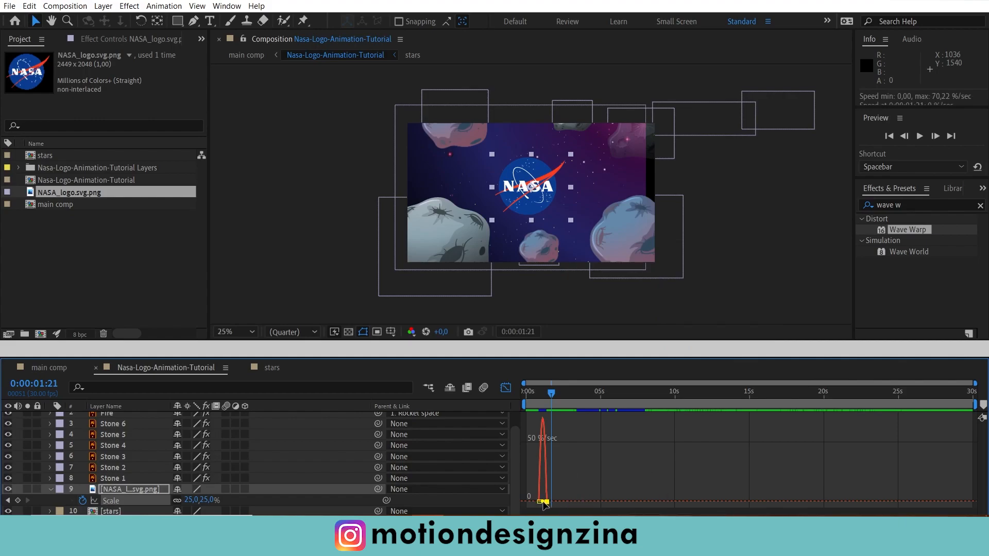
left_click_drag(543, 504, 542, 501)
key("space")
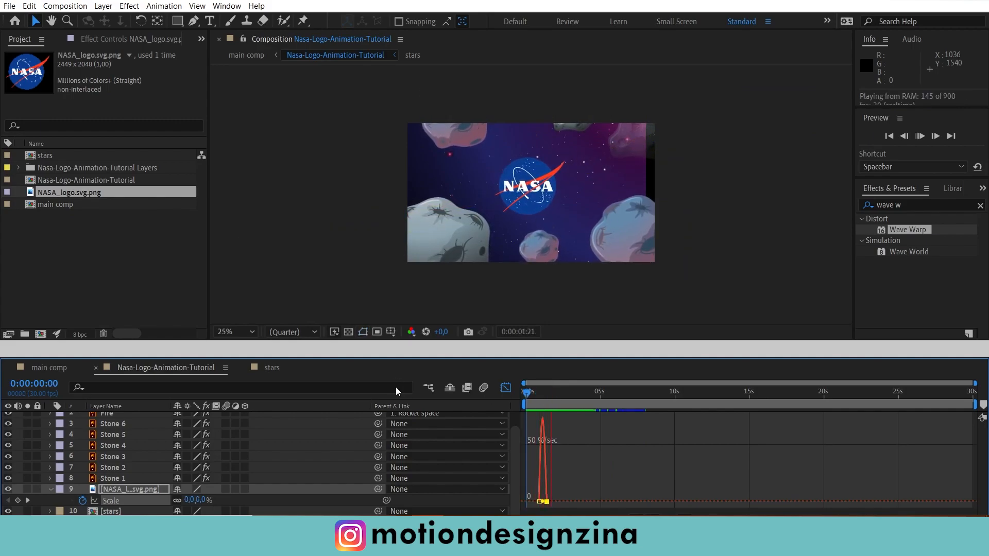
key("space")
left_click(506, 388)
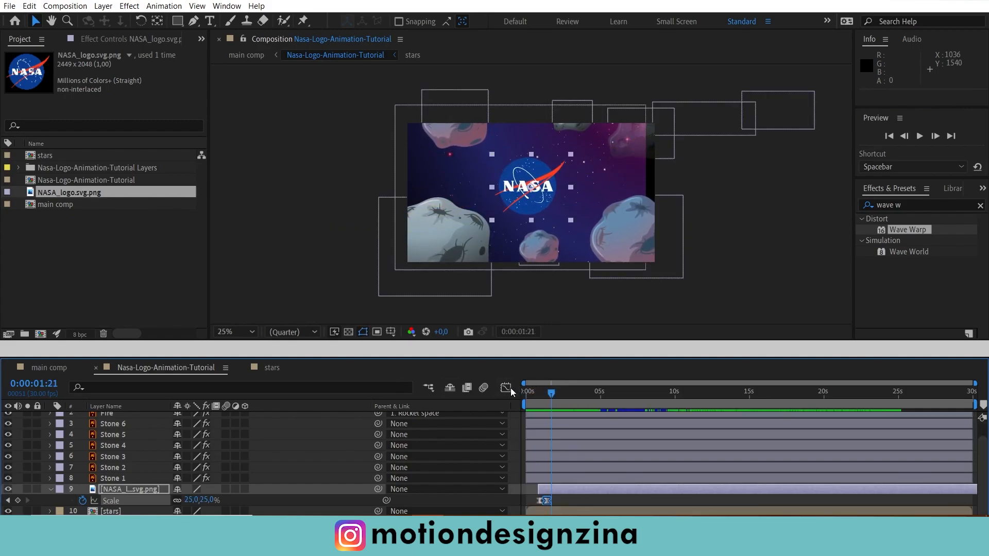
key("space")
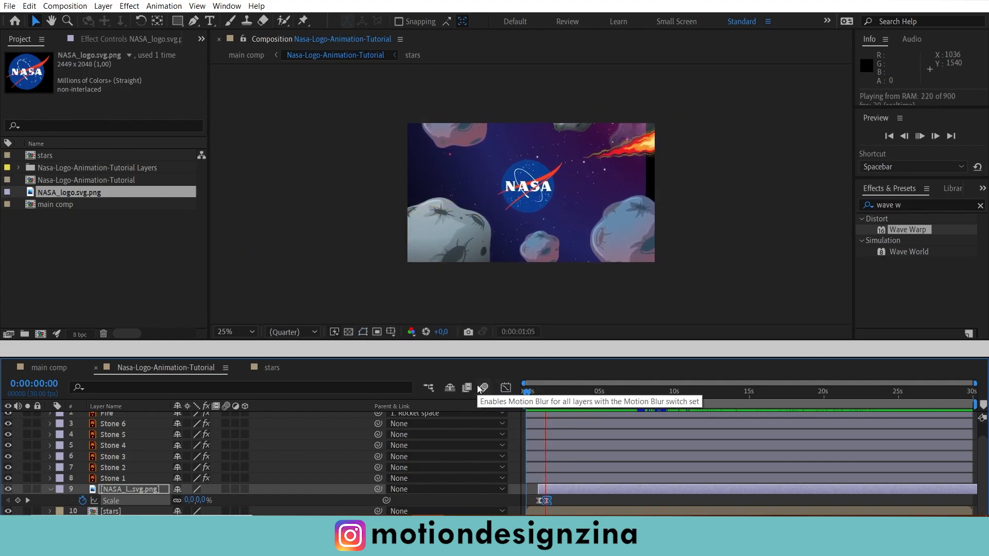
key("space")
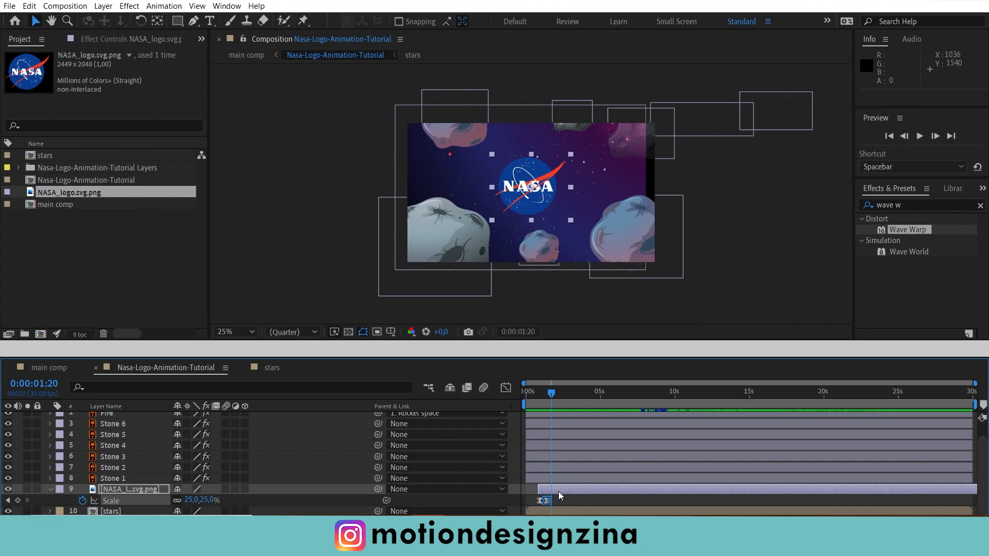
- Reveal the NASA logo's Rotation and set its first keyframe at 0:00:00:23 with no rotation
left_click(131, 488)
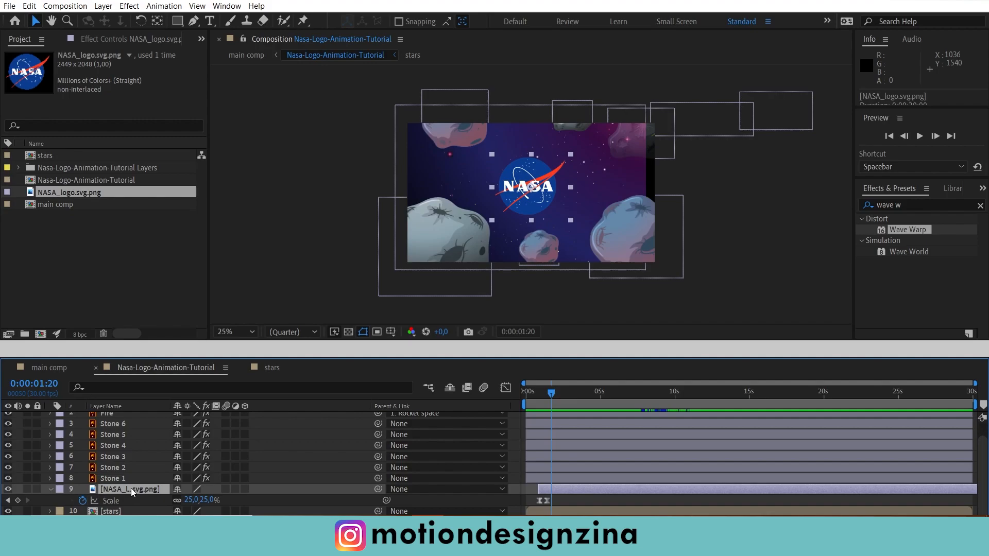
key("r")
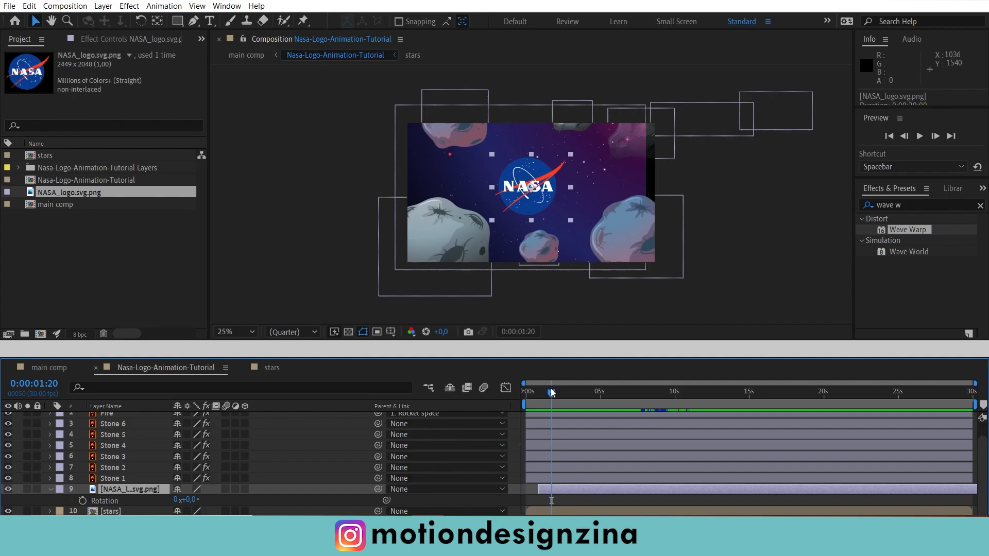
left_click_drag(551, 389, 538, 391)
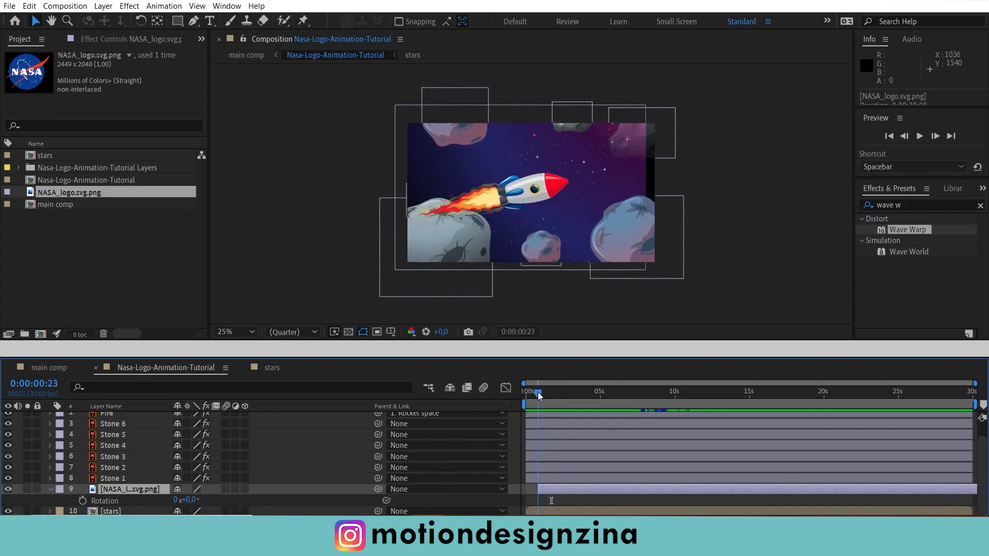
left_click(83, 500)
- Try a Rotation keyframe of 1x+78° at 0:00:01:14 and preview the logo's spin
left_click_drag(543, 389, 549, 391)
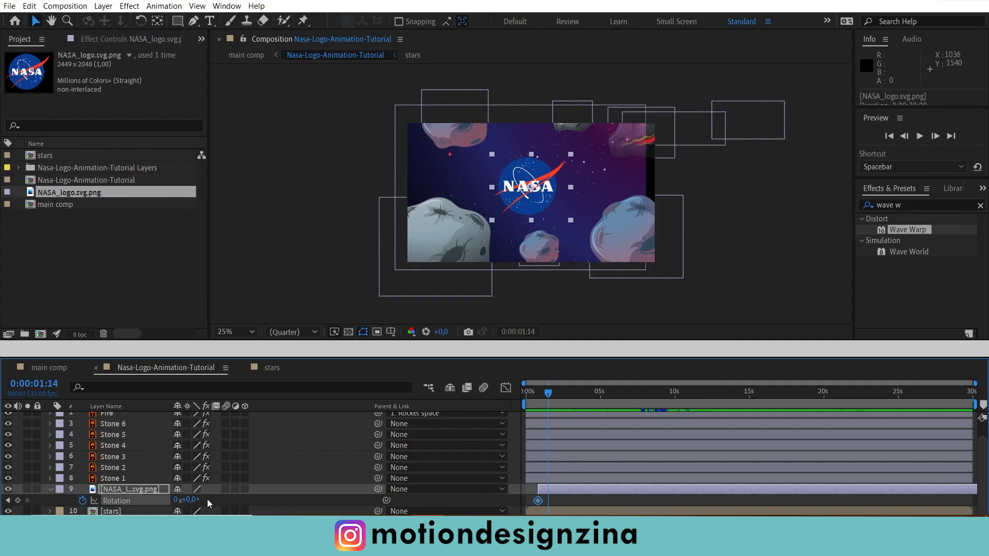
left_click_drag(193, 500, 481, 480)
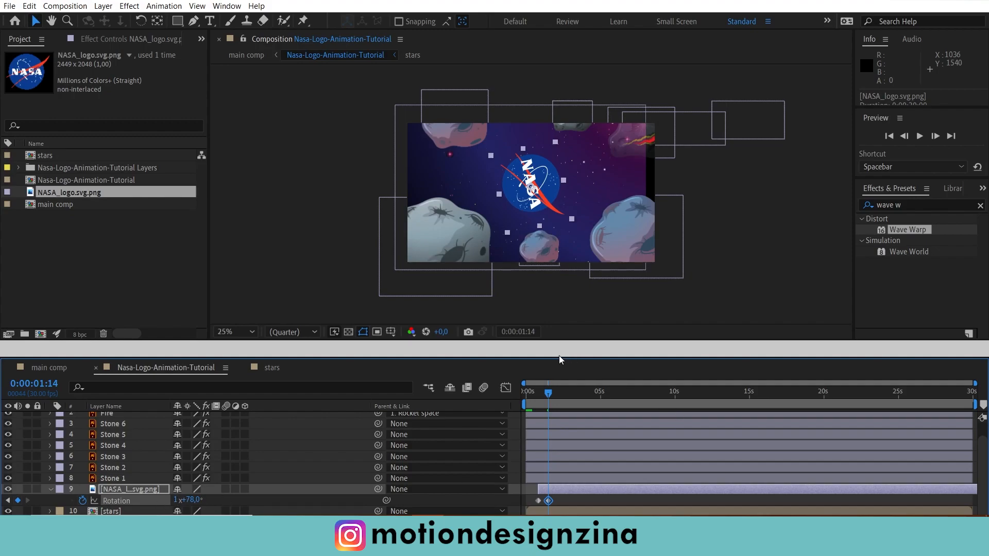
key("space")
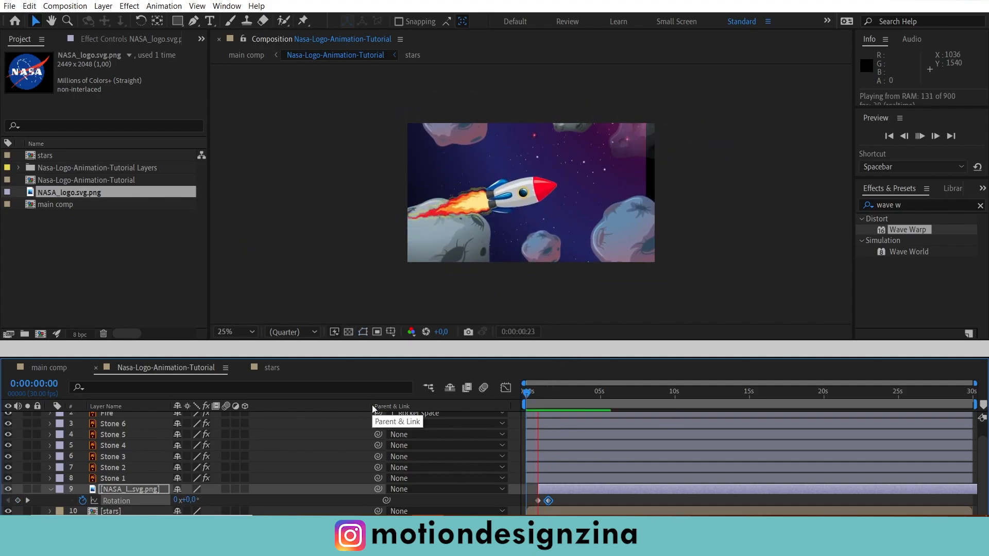
key("space")
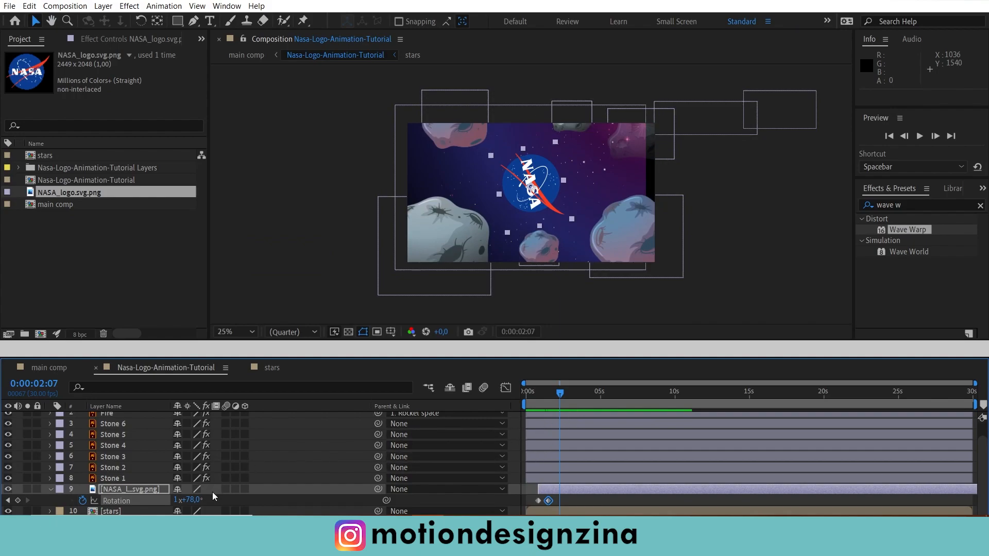
- Set the logo's Rotation to 1x+358° at 0:00:02:07 and delete the middle Rotation keyframe
left_click_drag(191, 501, 238, 500)
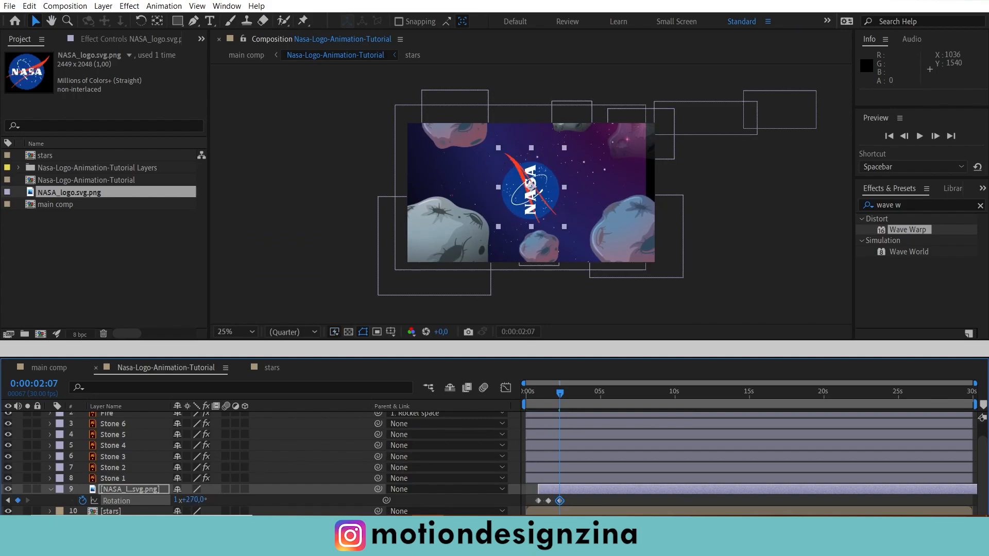
left_click_drag(338, 509, 388, 513)
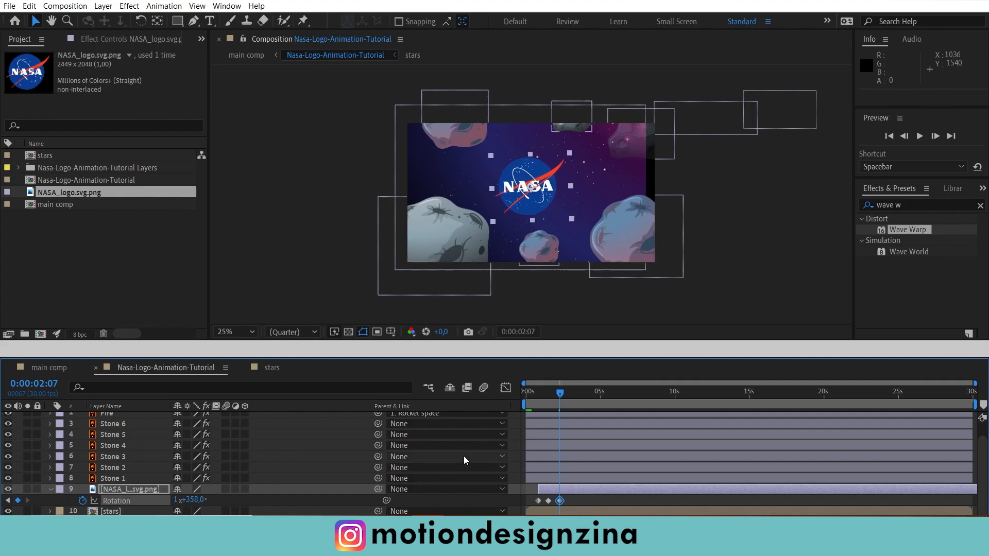
left_click(545, 502)
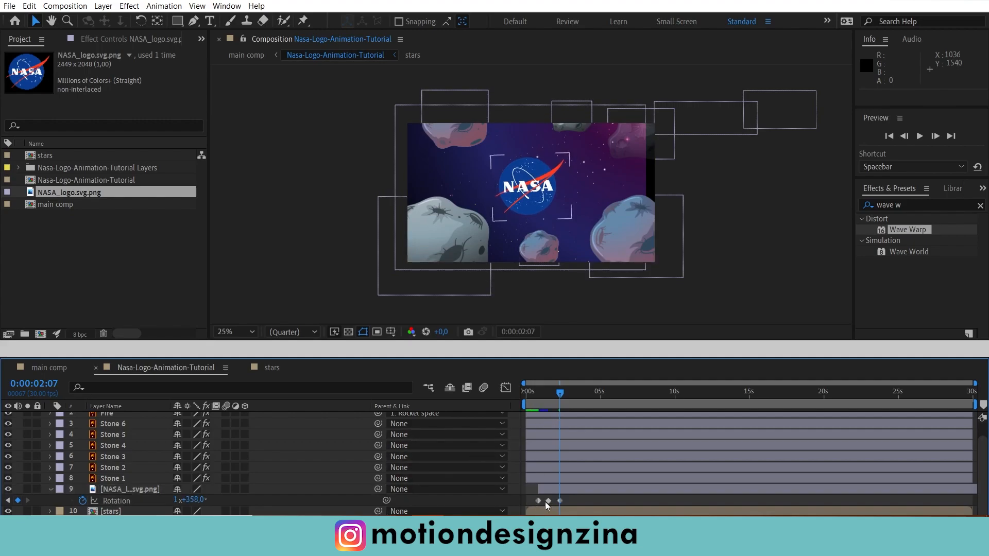
left_click(548, 501)
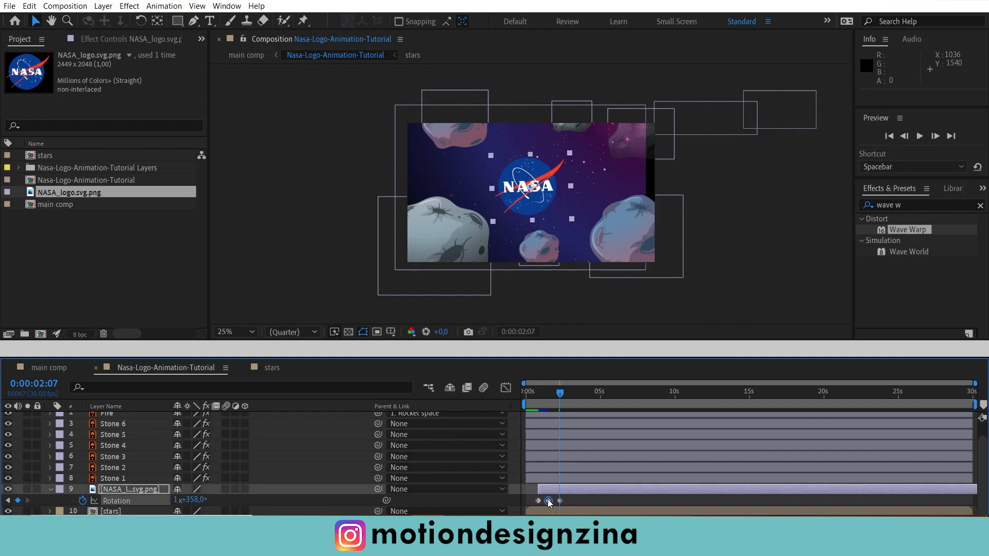
key("Delete")
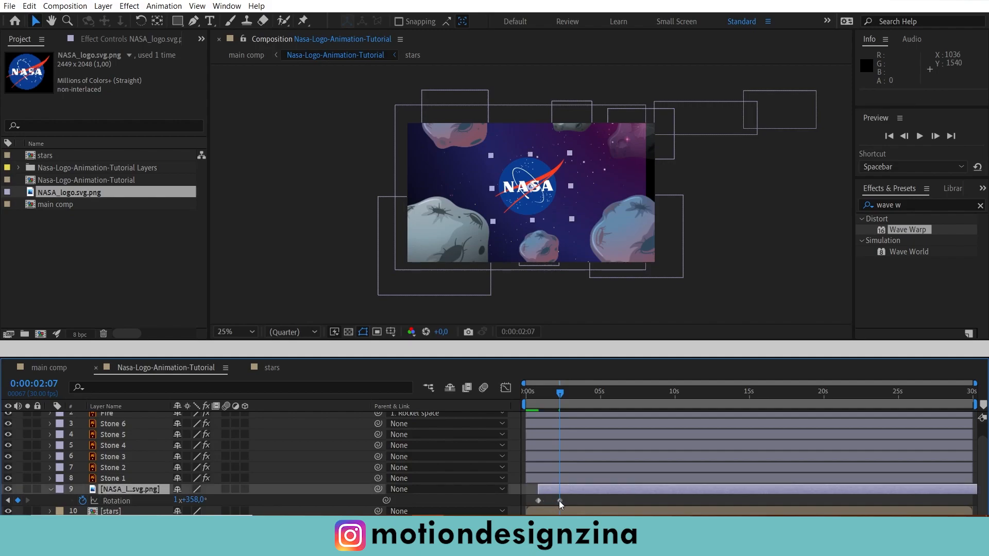
- Move the last Rotation keyframe to 0:00:01:14 and preview the spinning logo from the first frame
left_click_drag(559, 501, 547, 500)
key("Home")
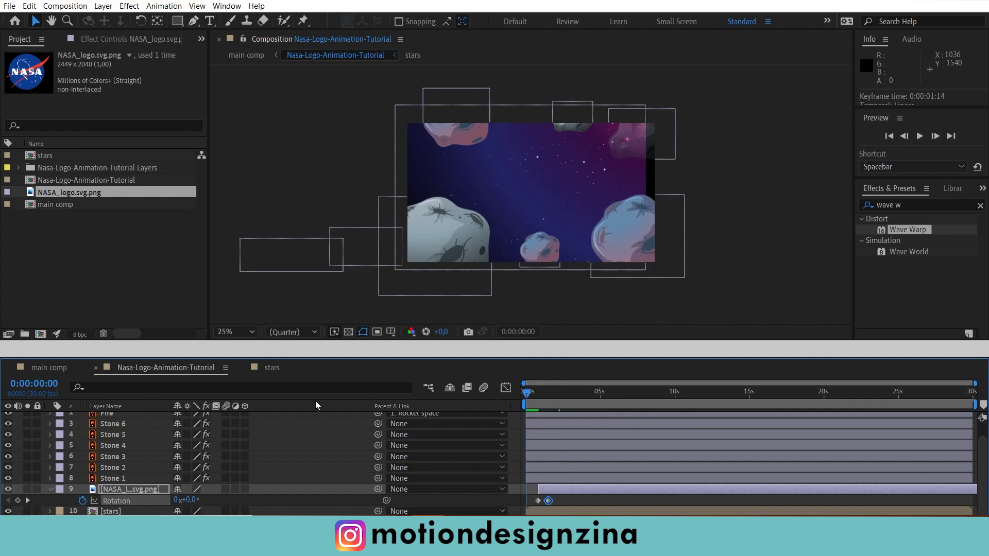
key("space")
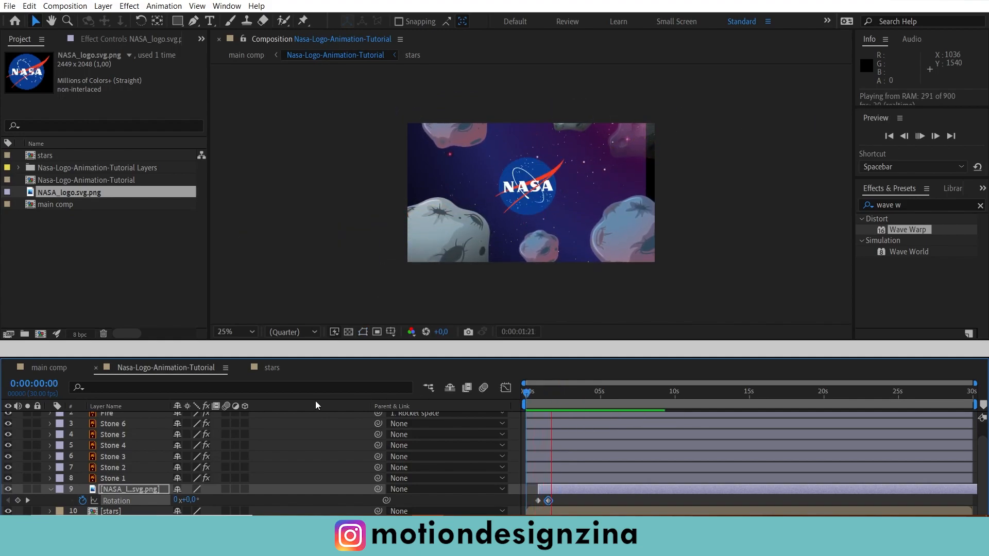
key("space")
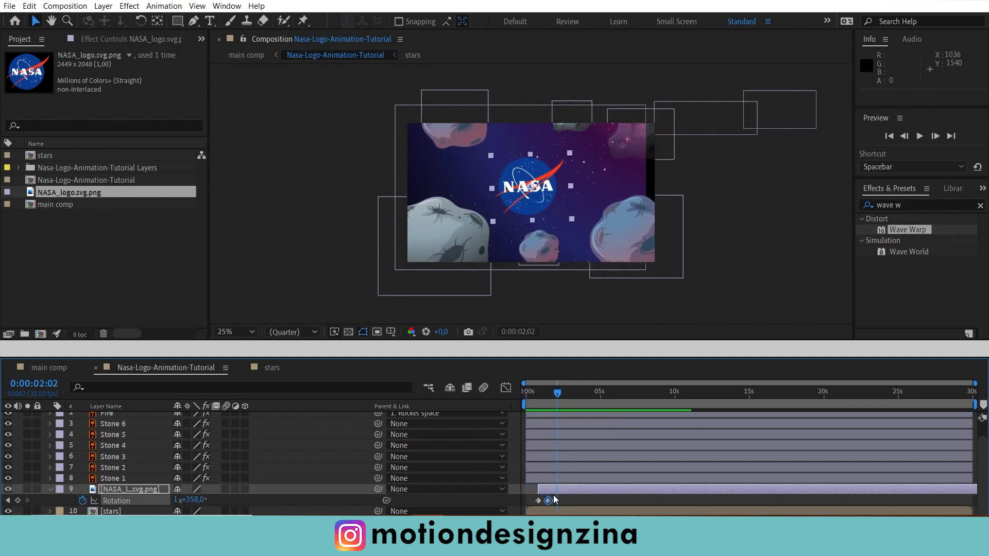
- Move the logo's last Rotation keyframe to 0:00:01:19 and preview the slower spin from the first frame
left_click_drag(550, 502, 552, 502)
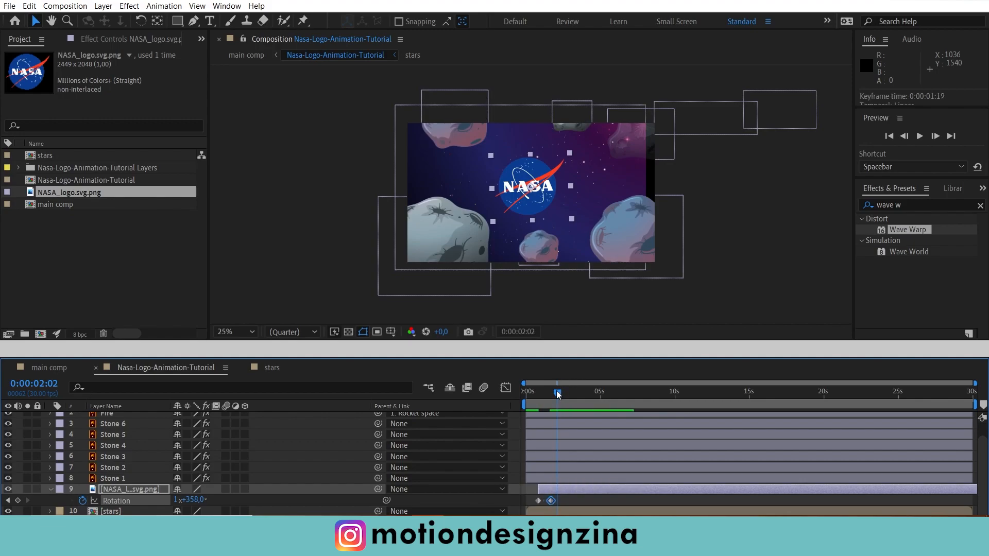
key("space")
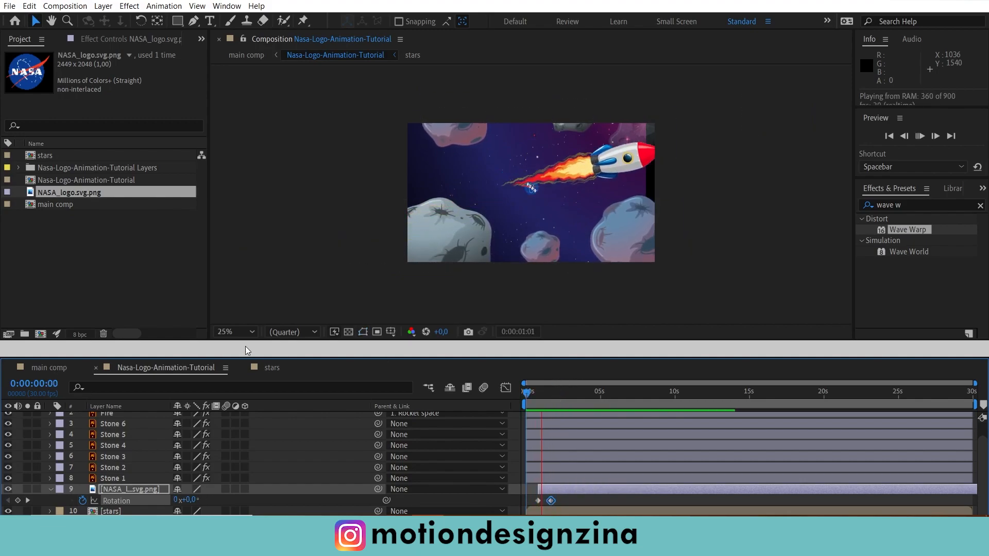
key("space")
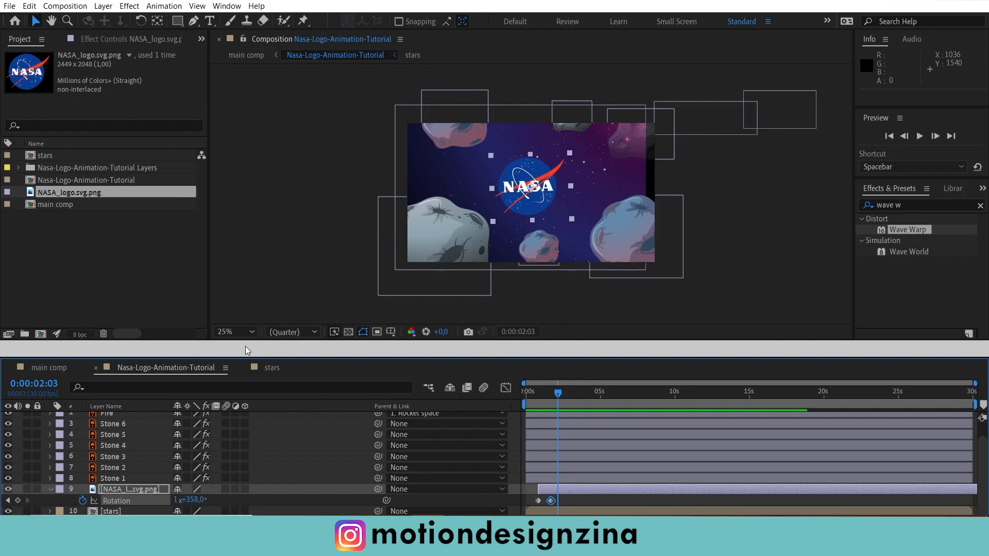
- Save the project and preview the full animation in the main comp composition from the first frame
key("ctrl+s")
left_click(64, 368)
left_click_drag(555, 391, 526, 392)
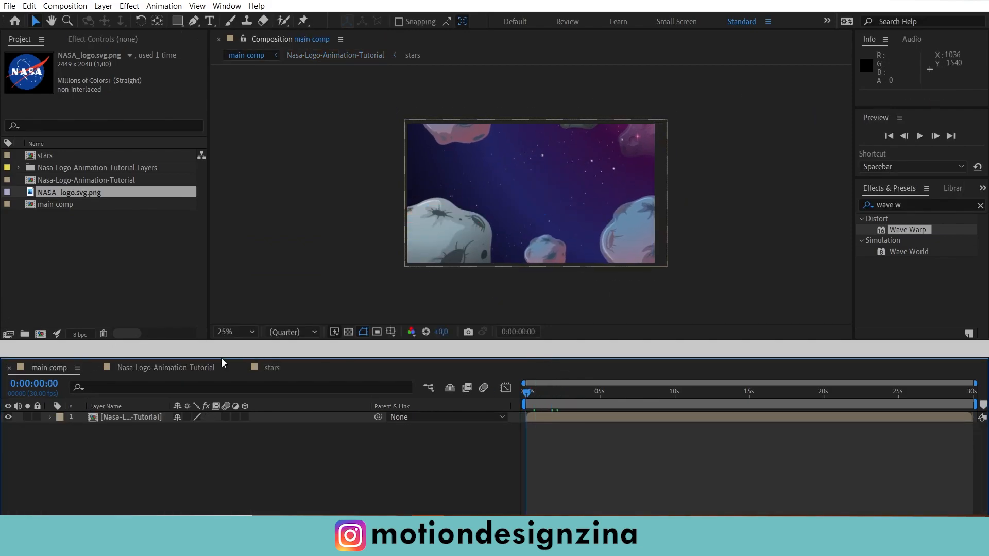
key("space")
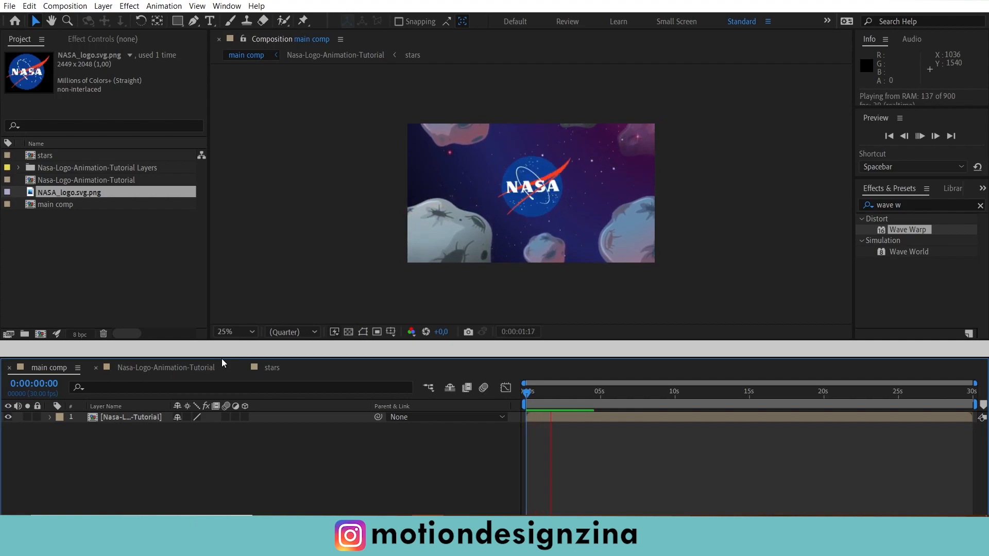
key("space")
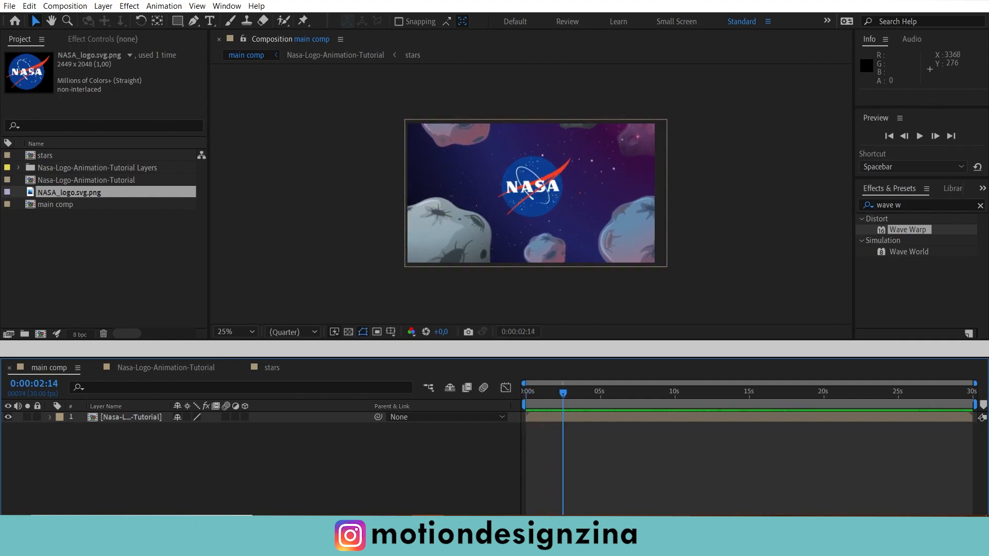